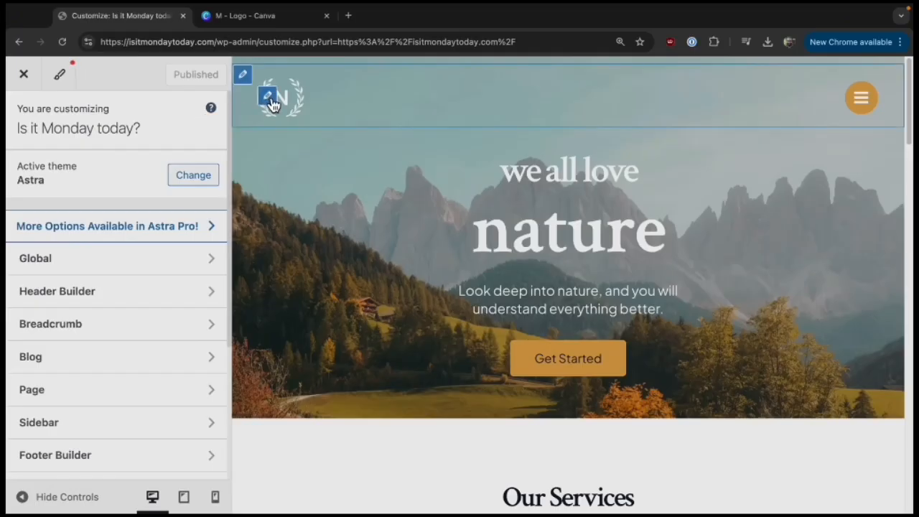
# Open the header logo's settings and upload the black and white M calendar logo images for the transparent header logo.
pyautogui.moveTo(286, 108)
pyautogui.click(272, 100)
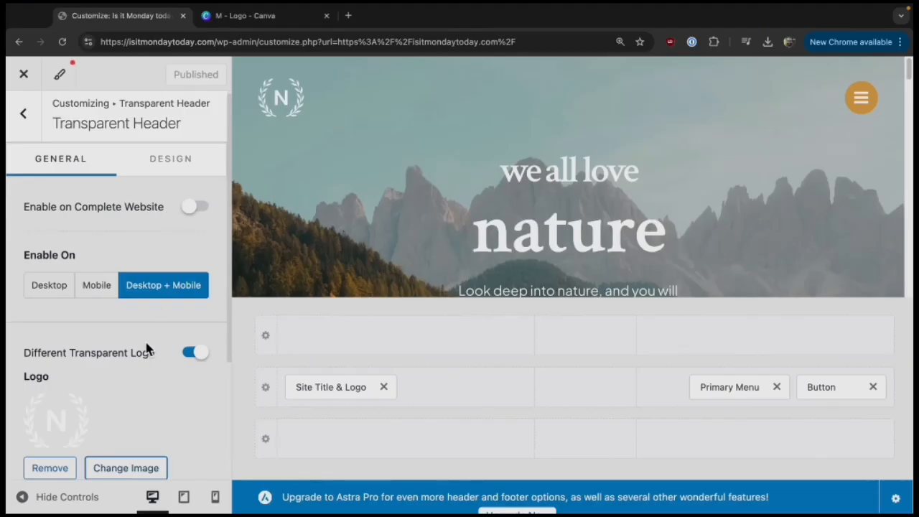
pyautogui.scroll(-3, 115, 401)
pyautogui.click(144, 374)
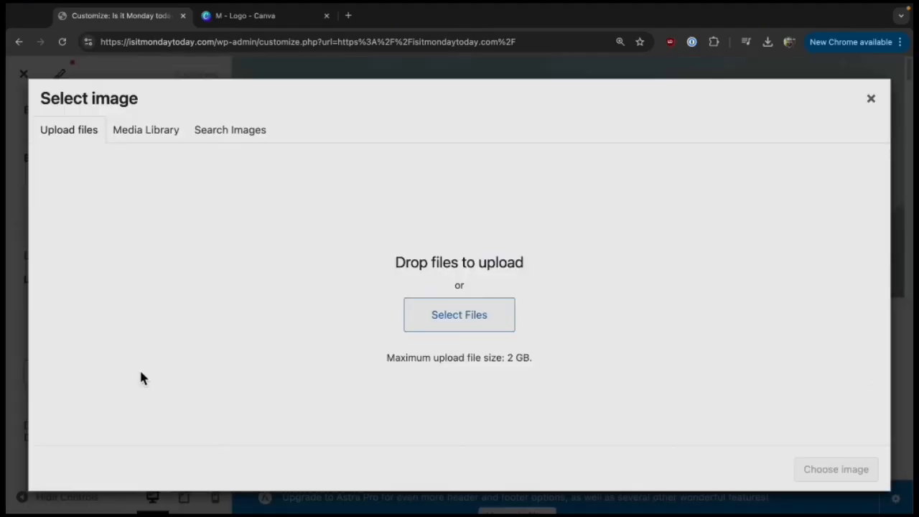
pyautogui.moveTo(468, 513); pyautogui.dragTo(469, 347)
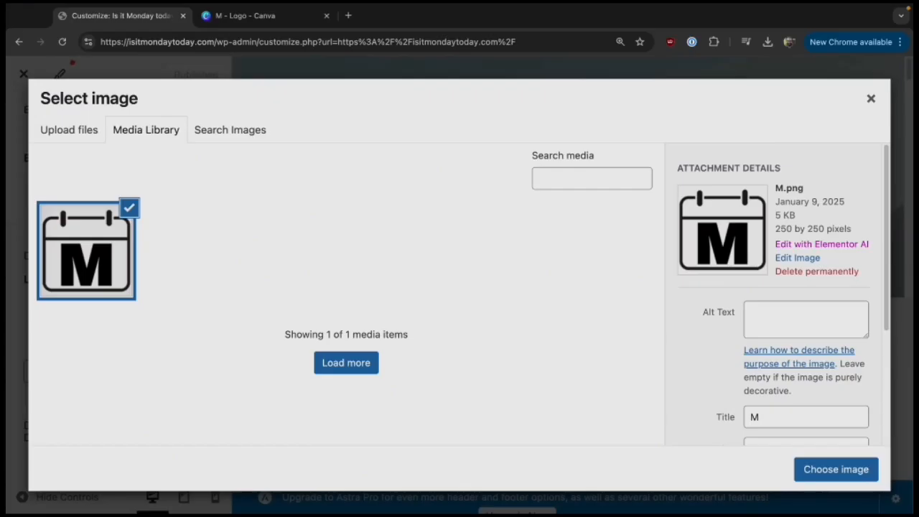
pyautogui.moveTo(336, 513); pyautogui.dragTo(336, 369)
pyautogui.moveTo(336, 369); pyautogui.dragTo(337, 369)
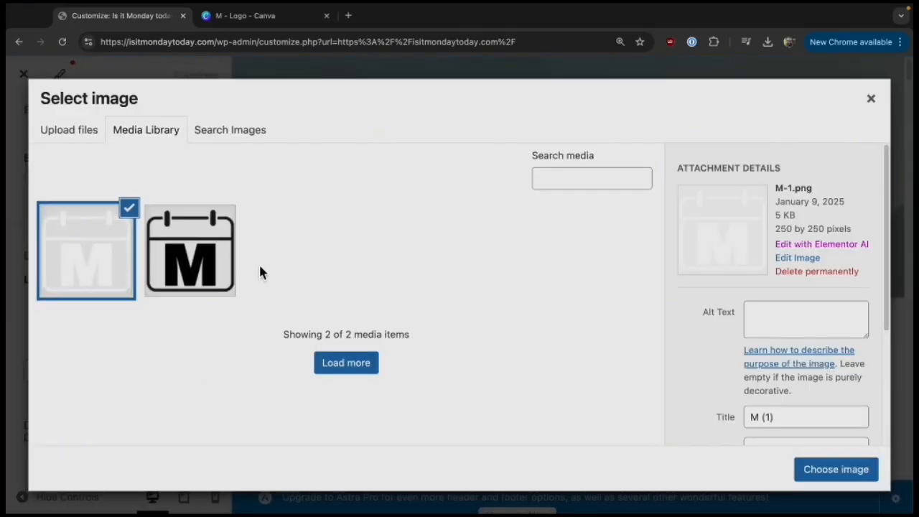
# Use the white M calendar logo, M-1.png, as the transparent header's logo.
pyautogui.click(111, 264)
pyautogui.click(81, 264)
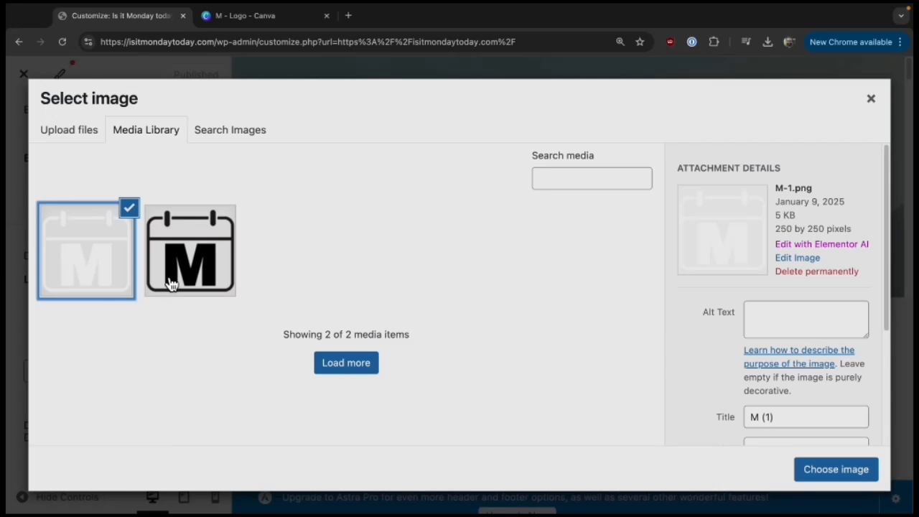
pyautogui.click(814, 468)
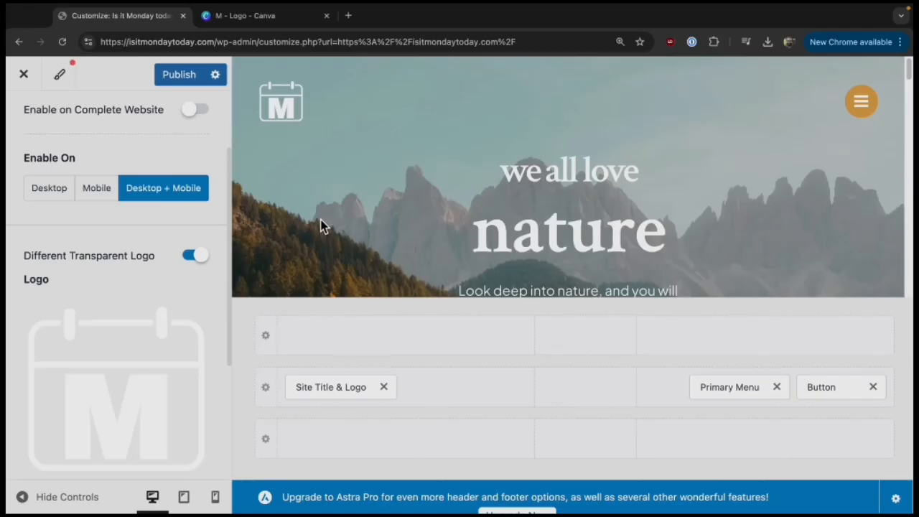
# Remove the Button element from the header, using a page zoom that shows the full desktop menu.
pyautogui.hotkey('ctrl', '-')
pyautogui.hotkey('ctrl', '-')
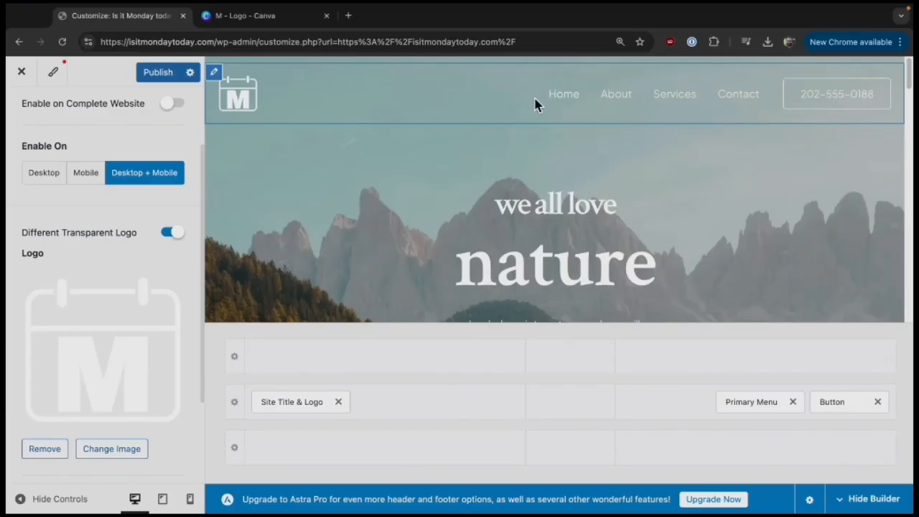
pyautogui.hotkey('ctrl', '+')
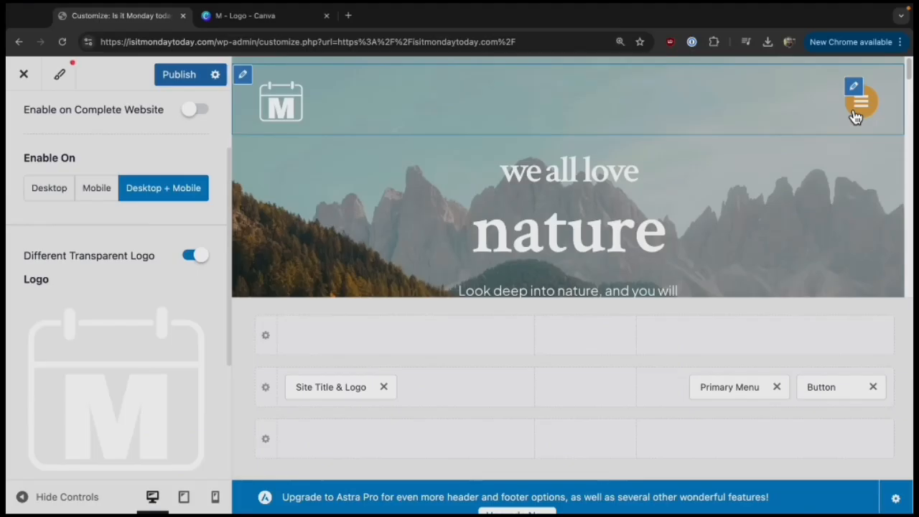
pyautogui.hotkey('ctrl', '-')
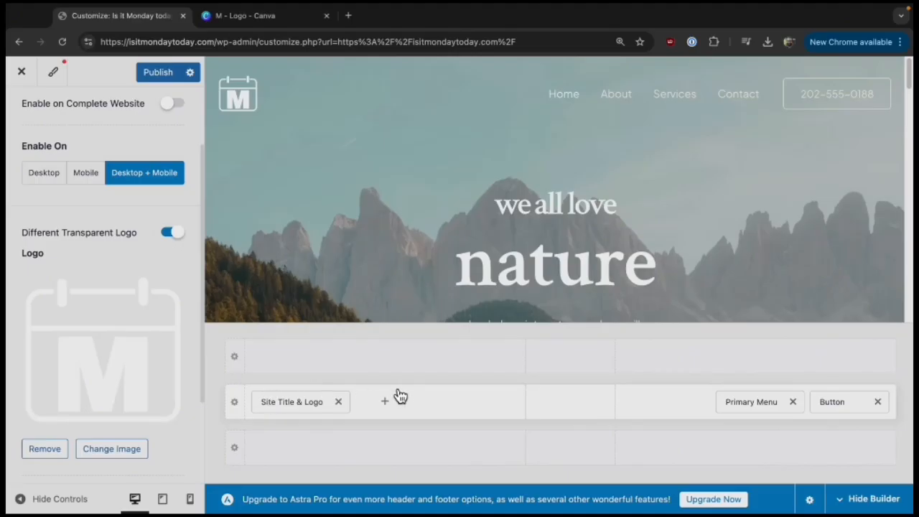
pyautogui.click(877, 402)
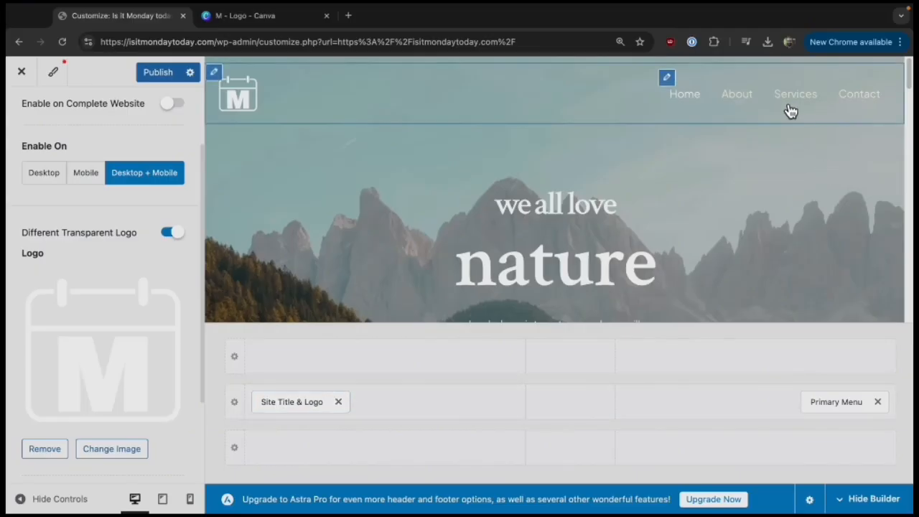
# Set the transparent header's logo width to 50 px.
pyautogui.scroll(-3, 138, 419)
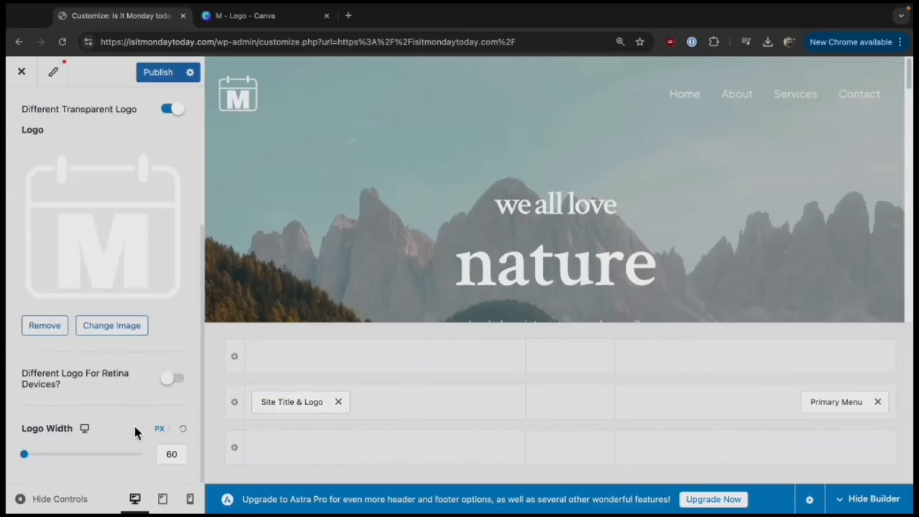
pyautogui.moveTo(35, 460); pyautogui.dragTo(5, 463)
pyautogui.moveTo(71, 465); pyautogui.dragTo(25, 451)
pyautogui.click(46, 435)
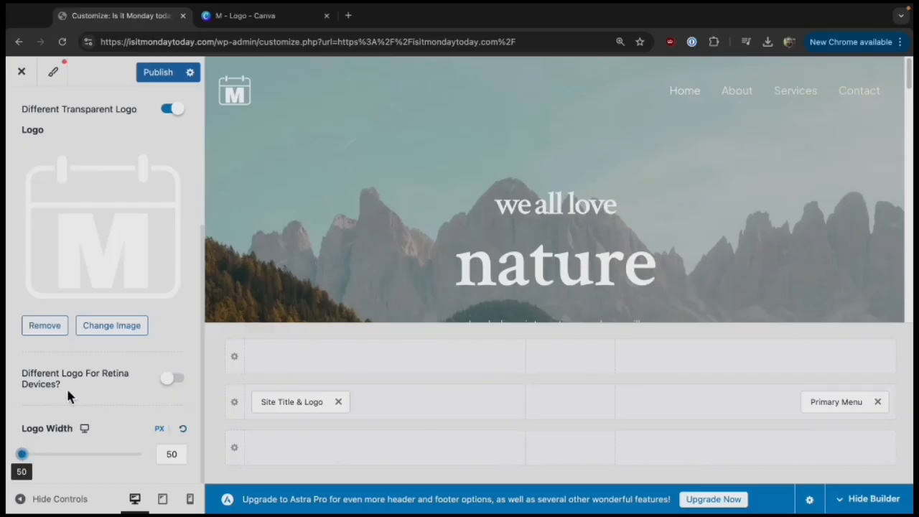
# Check the transparent header's design options and publish the header changes.
pyautogui.scroll(3, 104, 388)
pyautogui.click(151, 150)
pyautogui.scroll(5, 119, 280)
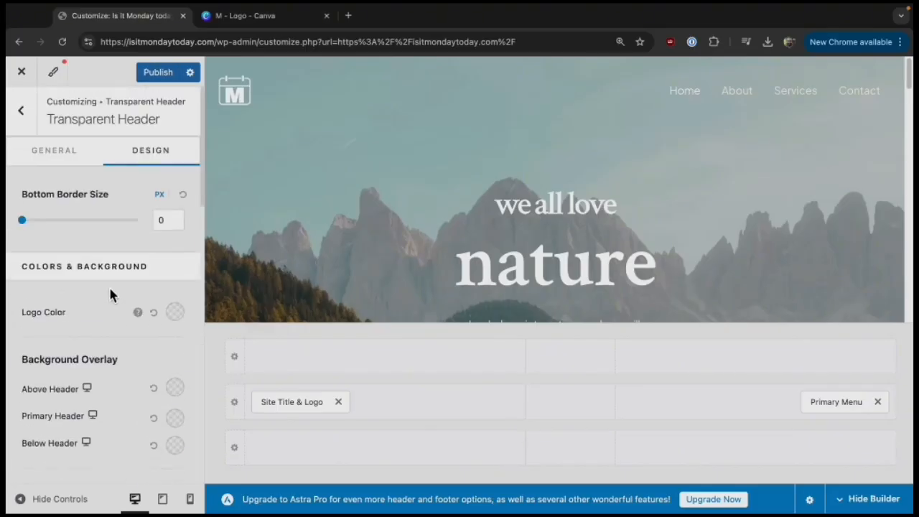
pyautogui.click(76, 156)
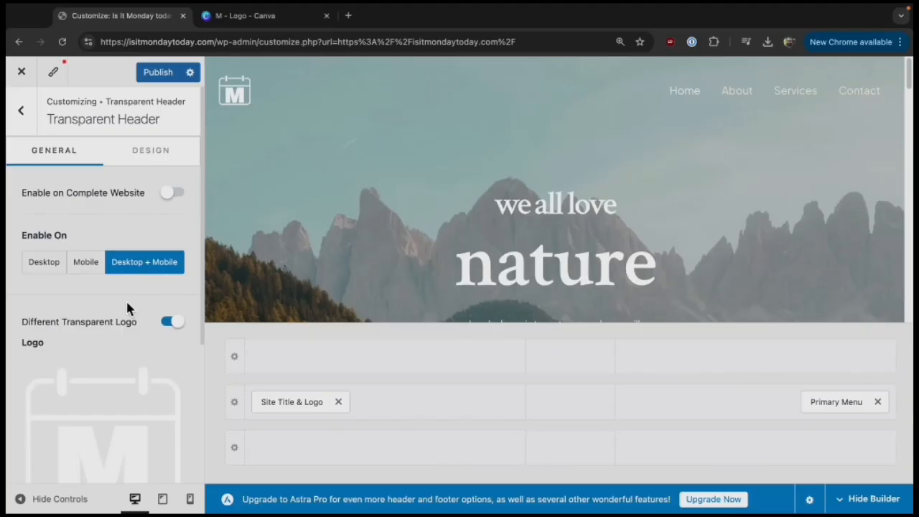
pyautogui.click(165, 80)
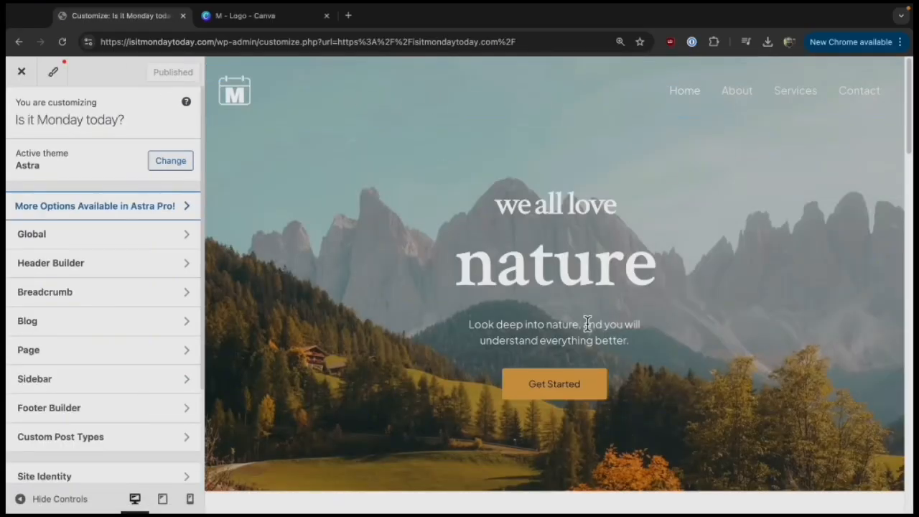
pyautogui.moveTo(592, 273); pyautogui.dragTo(614, 298)
pyautogui.click(662, 321)
pyautogui.moveTo(481, 187); pyautogui.dragTo(663, 278)
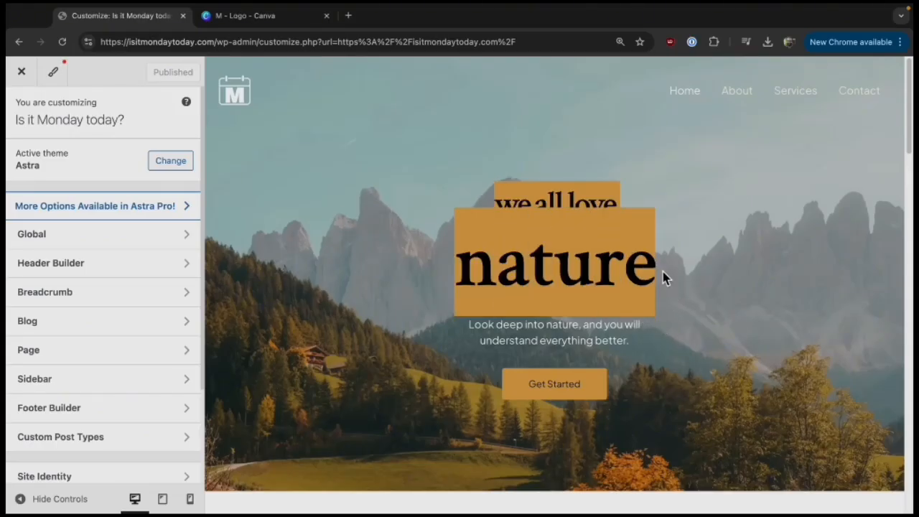
pyautogui.click(641, 294)
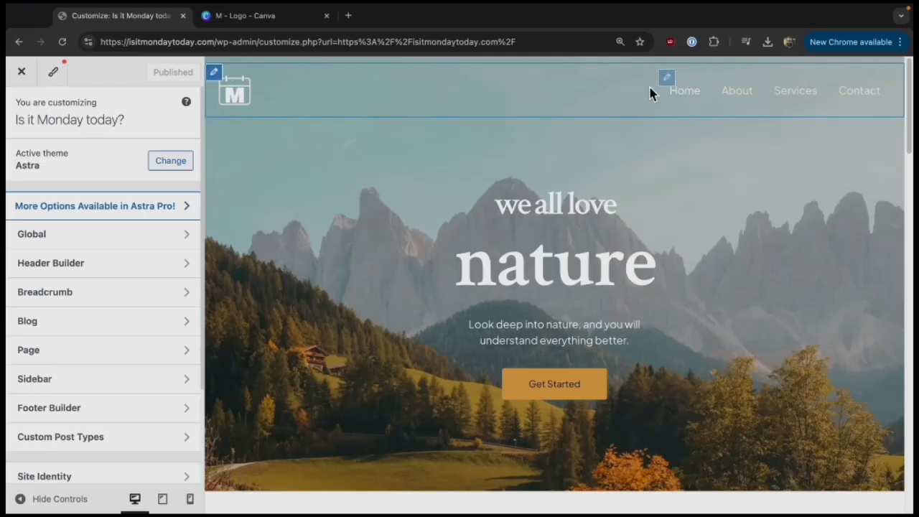
# Open the HTML 1 element in the site footer and delete its existing N logo.
pyautogui.scroll(-15, 693, 369)
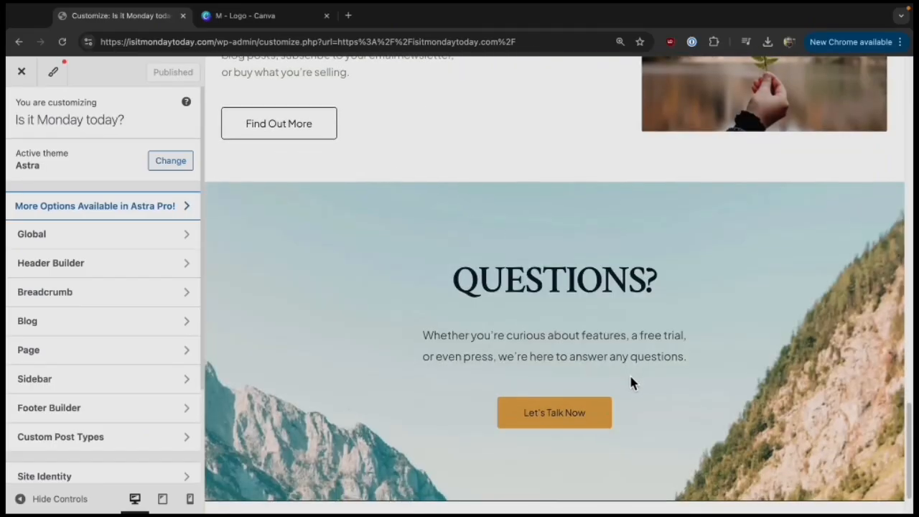
pyautogui.scroll(-2, 631, 381)
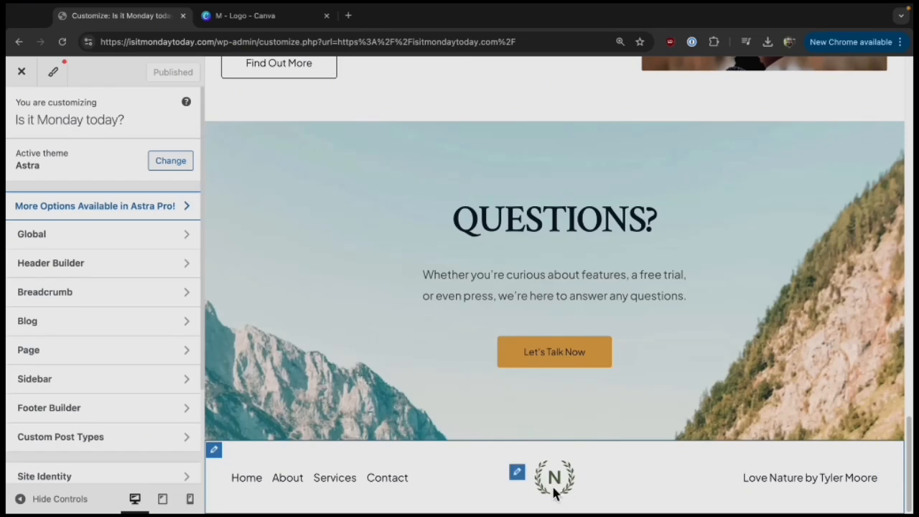
pyautogui.click(516, 472)
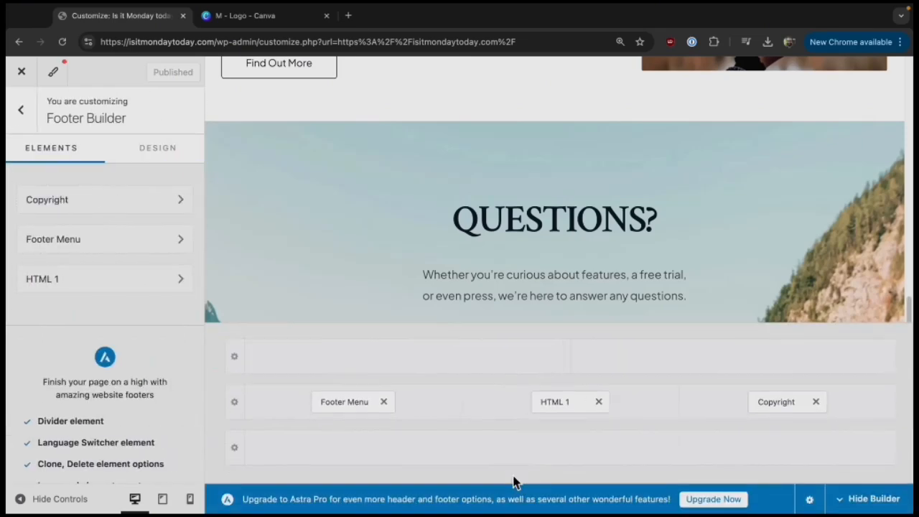
pyautogui.click(51, 357)
pyautogui.press('Delete')
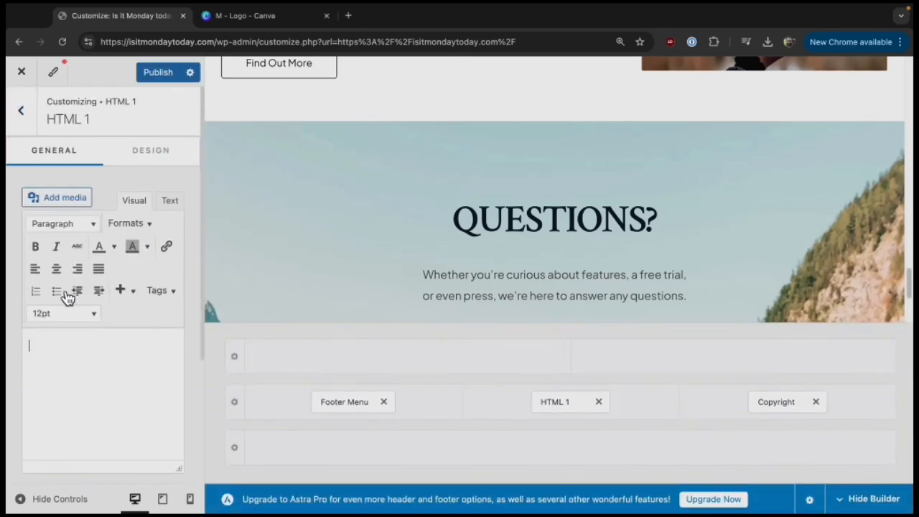
# Insert the black M calendar logo into the footer's HTML 1 element and shrink it to a small icon.
pyautogui.click(61, 201)
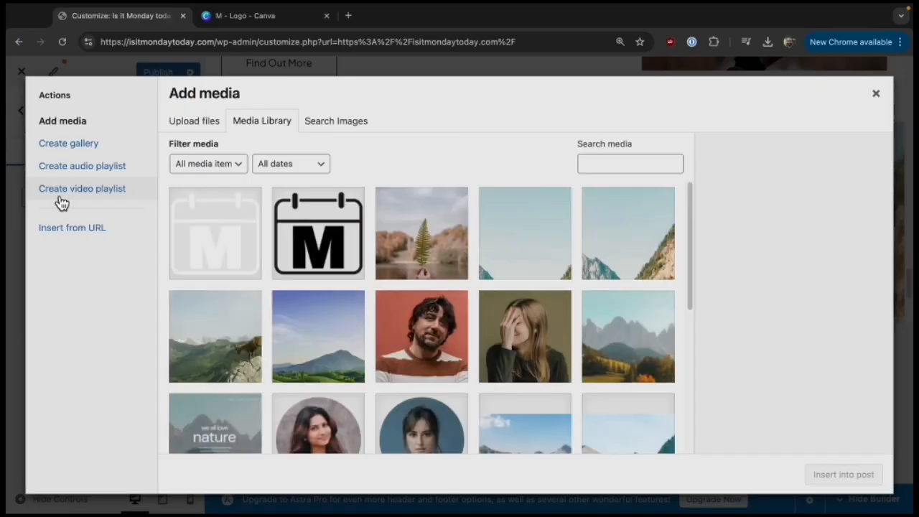
pyautogui.click(301, 234)
pyautogui.click(849, 476)
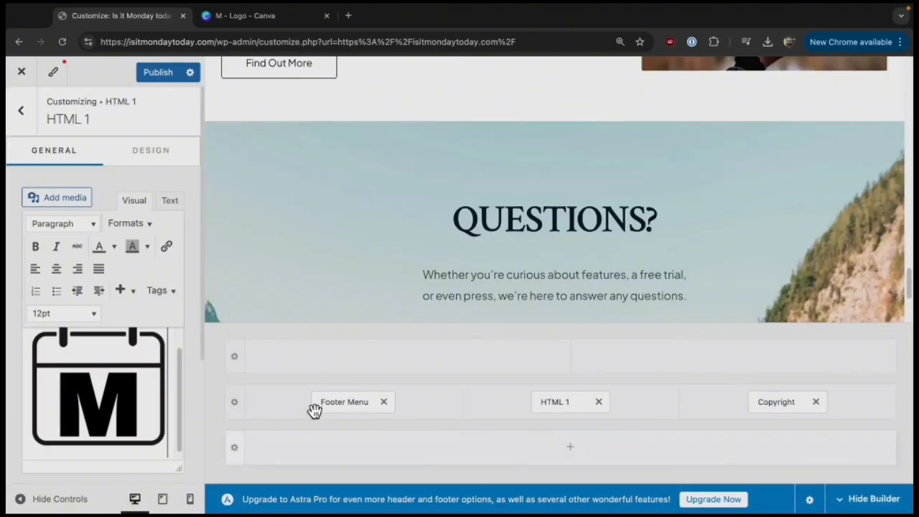
pyautogui.click(148, 422)
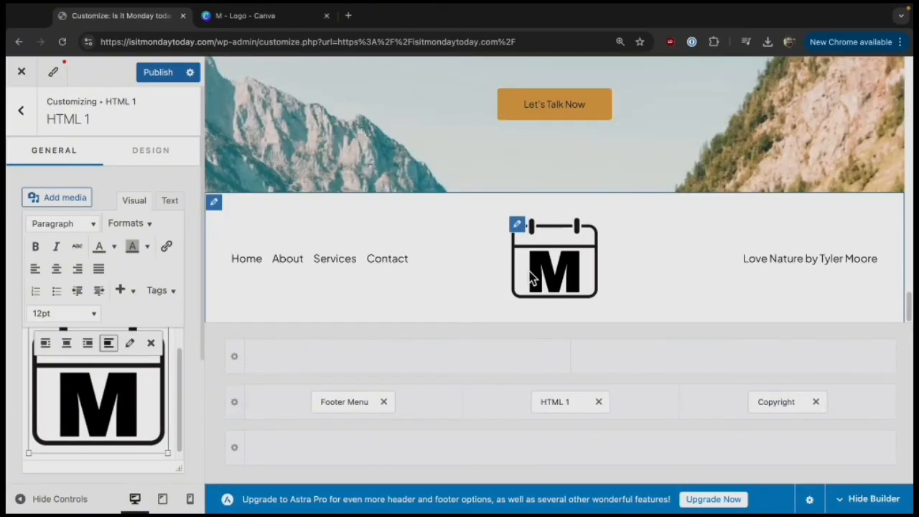
pyautogui.moveTo(173, 453); pyautogui.dragTo(92, 390)
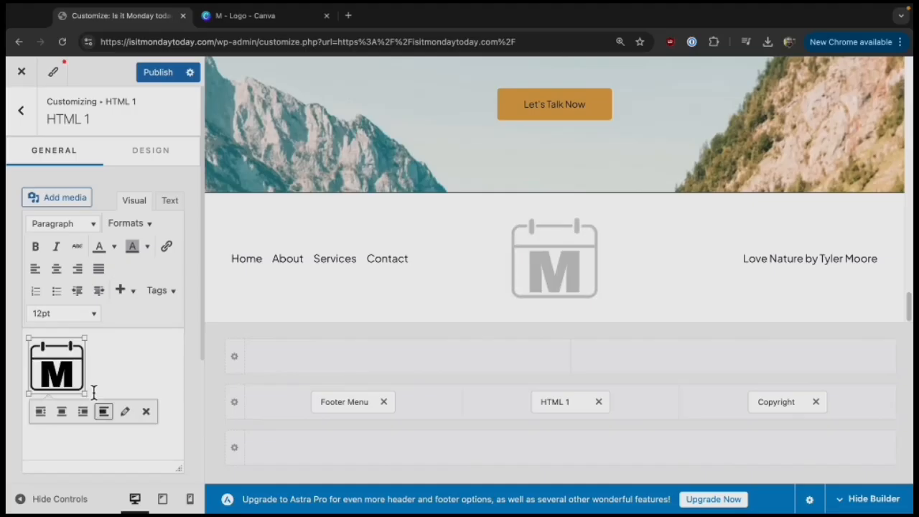
# Remove the Copyright element from the footer, publish the changes and leave the customizer.
pyautogui.click(818, 404)
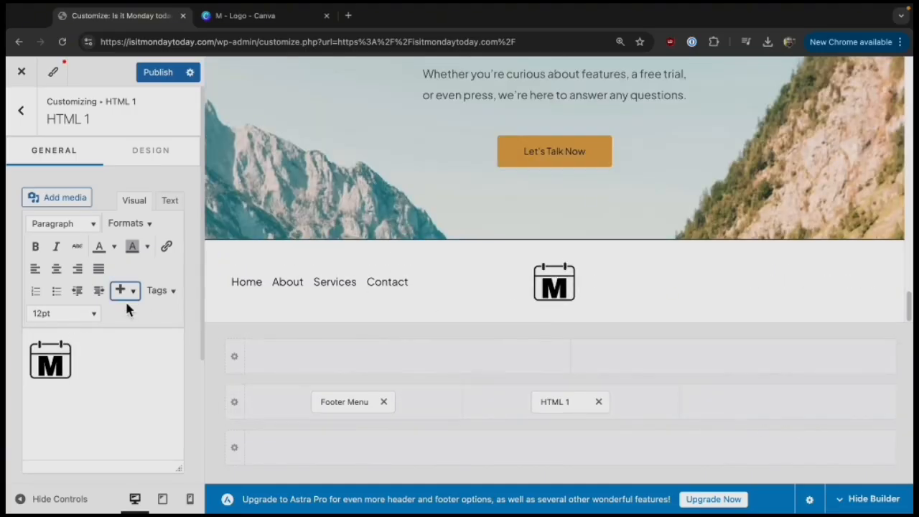
pyautogui.click(33, 117)
pyautogui.click(189, 73)
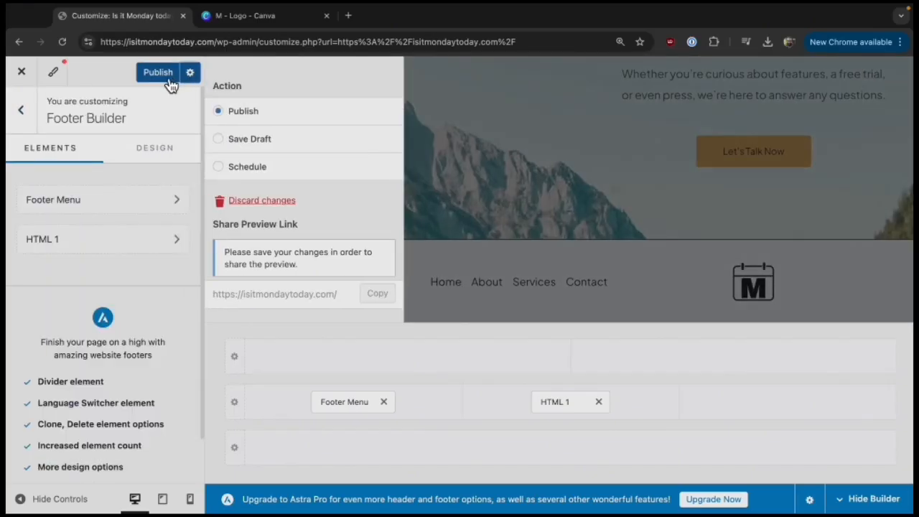
pyautogui.click(166, 79)
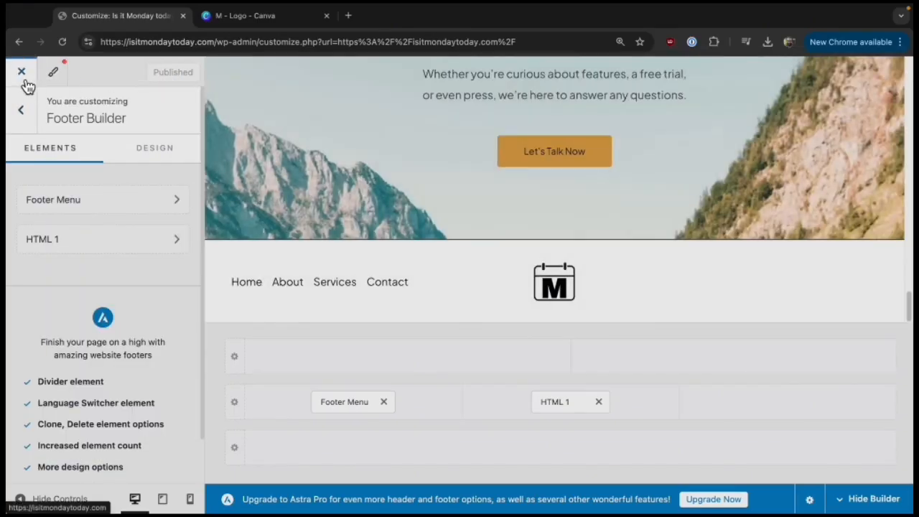
pyautogui.click(22, 73)
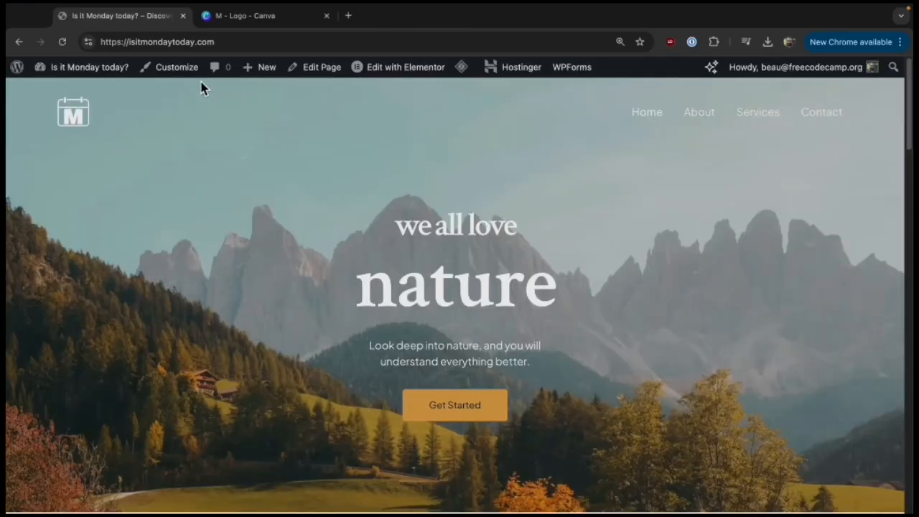
# Open the home page for editing in Elementor and dismiss the productivity checklist.
pyautogui.scroll(-2, 321, 334)
pyautogui.scroll(2, 320, 334)
pyautogui.moveTo(410, 76)
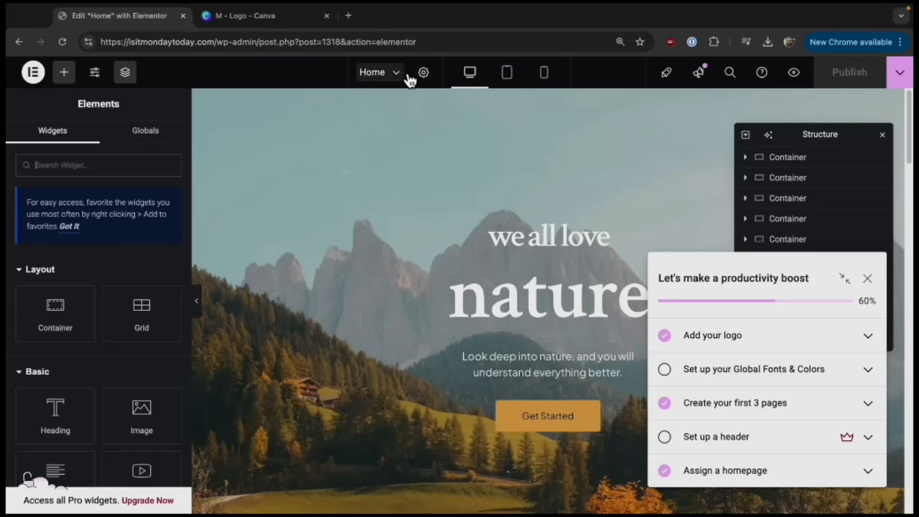
pyautogui.click(867, 278)
pyautogui.scroll(-4, 550, 294)
pyautogui.scroll(4, 551, 294)
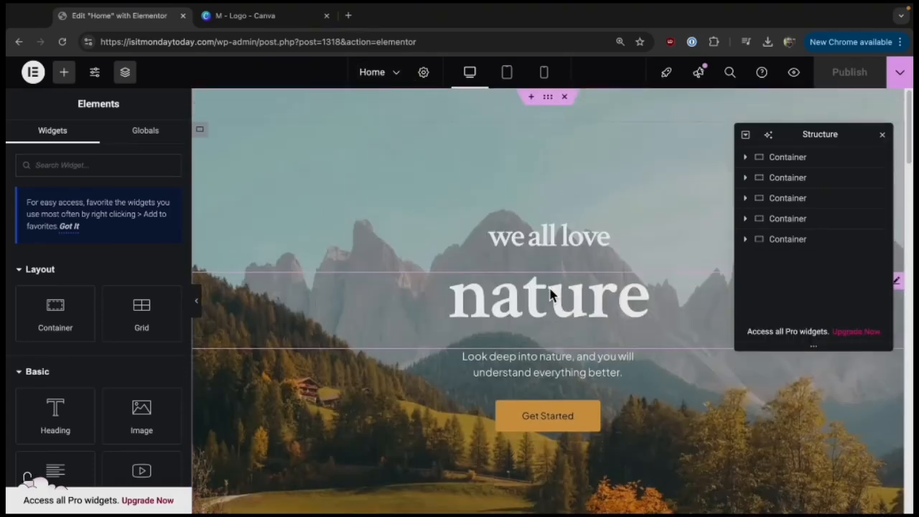
# Change the two hero headings to "Is it" and "Monday?", and close the Structure overview.
pyautogui.click(564, 263)
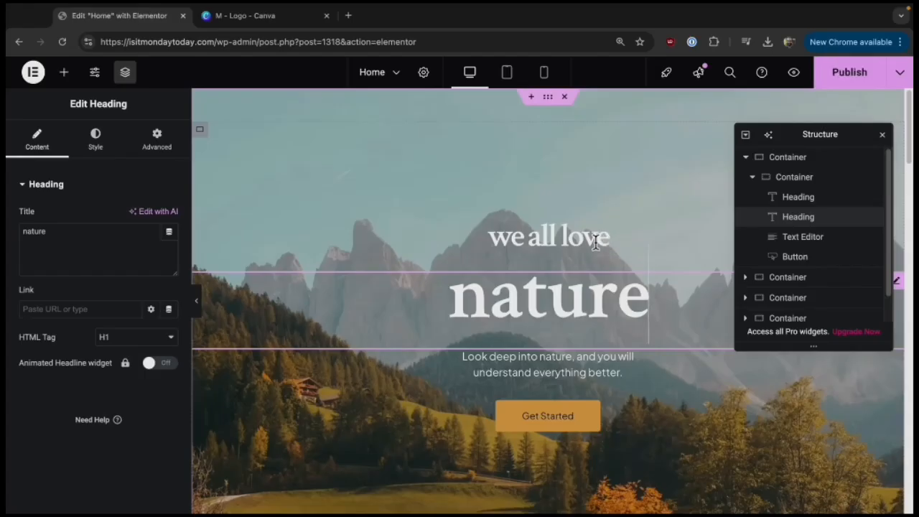
pyautogui.click(591, 240)
pyautogui.tripleClick(603, 239)
pyautogui.write('Is it')
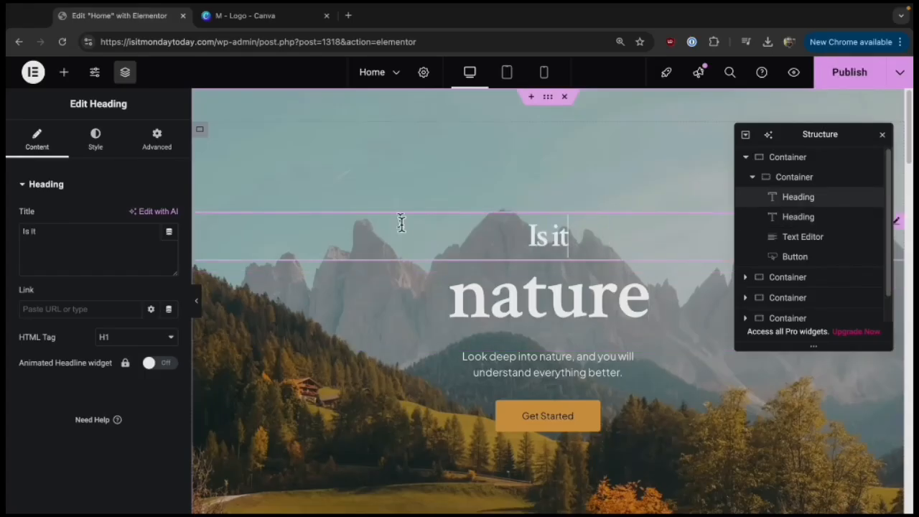
pyautogui.tripleClick(538, 290)
pyautogui.write('Monday?')
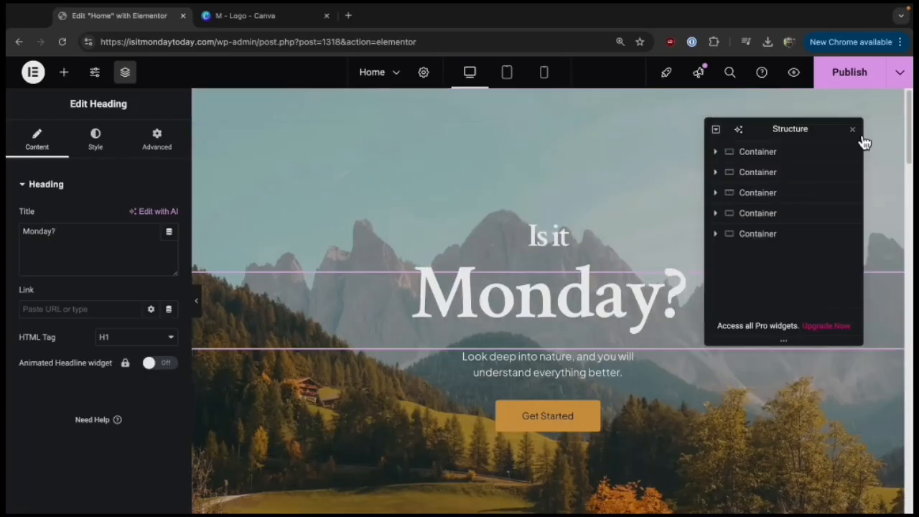
pyautogui.click(856, 132)
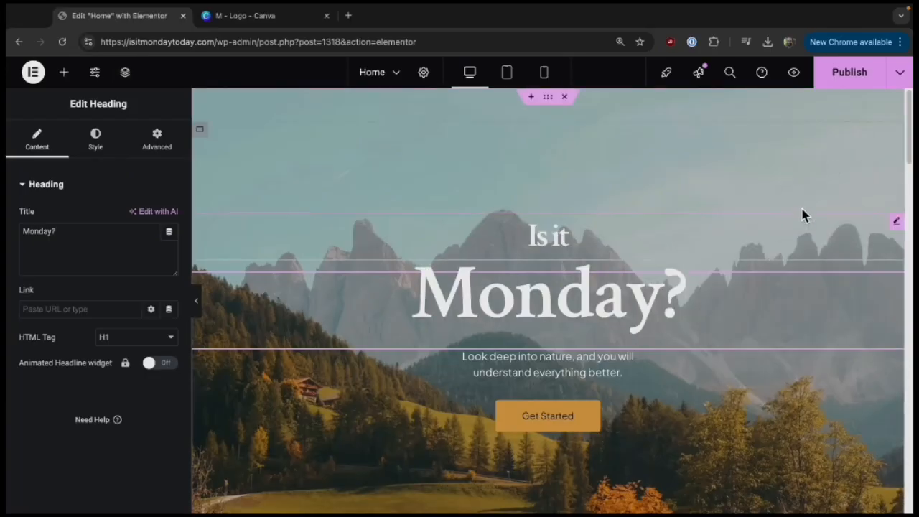
# Try left alignment on the "Monday?" hero heading and return it to centre alignment.
pyautogui.scroll(-3, 583, 362)
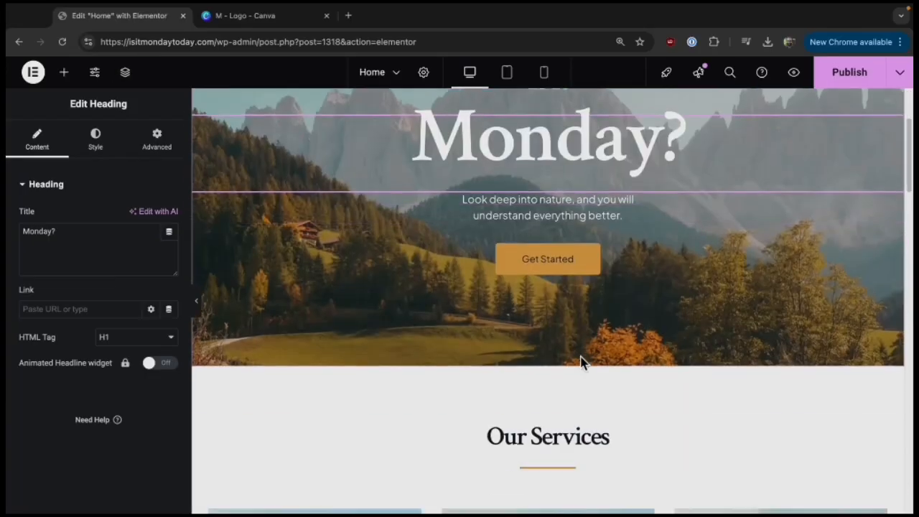
pyautogui.scroll(3, 581, 361)
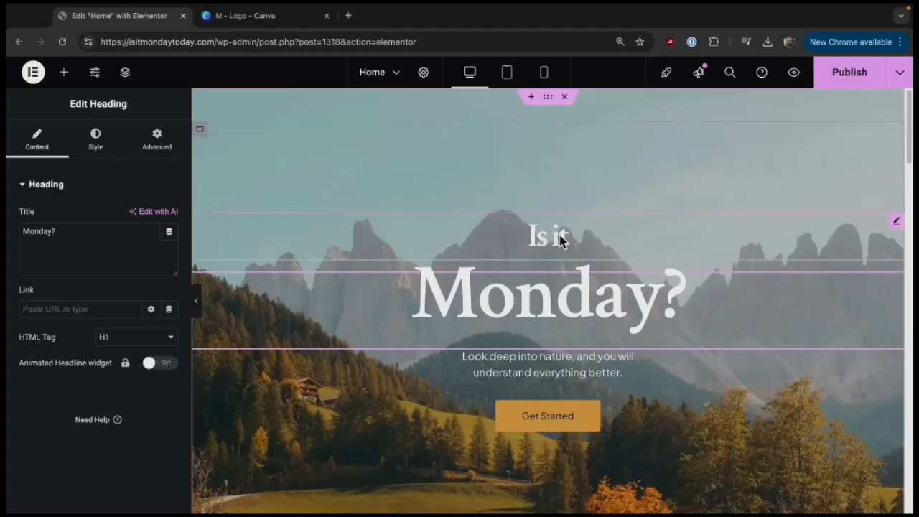
pyautogui.click(540, 317)
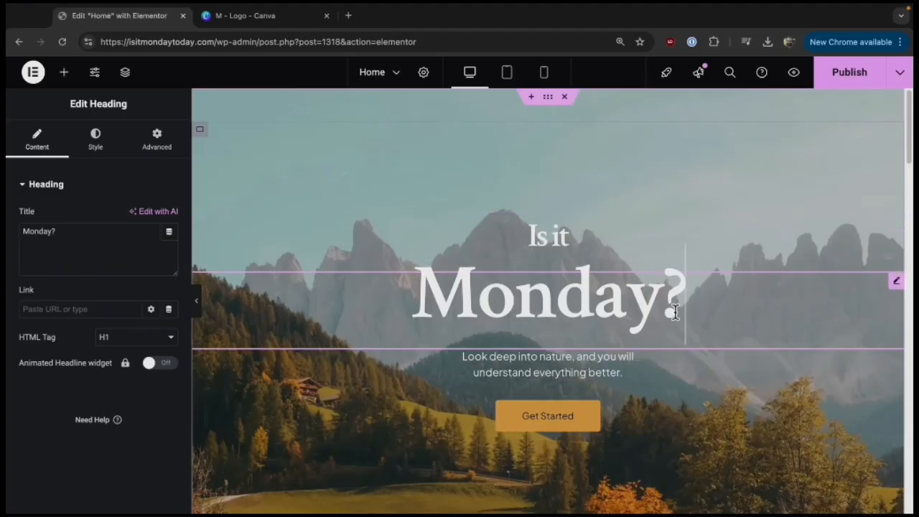
pyautogui.moveTo(678, 305); pyautogui.dragTo(415, 293)
pyautogui.click(96, 142)
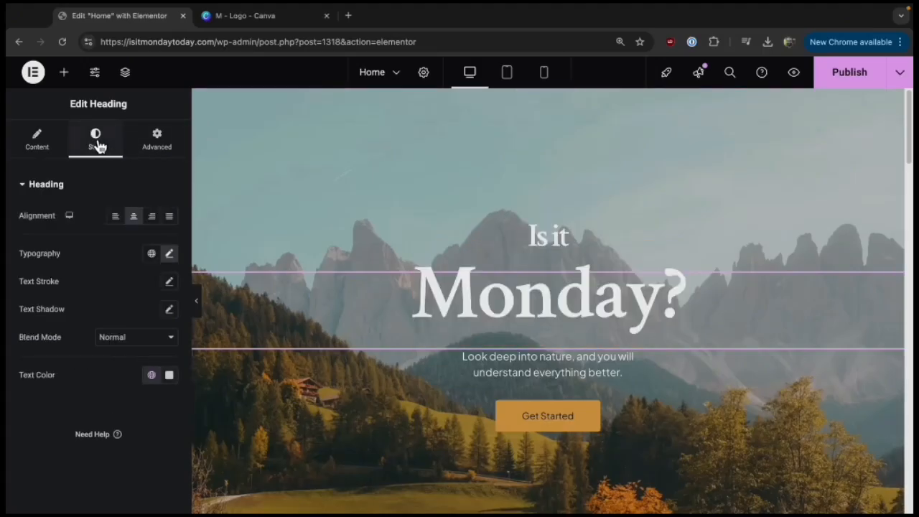
pyautogui.click(117, 216)
pyautogui.click(133, 217)
# Examine the "Monday?" heading's advanced layout options and return to its content settings.
pyautogui.click(160, 142)
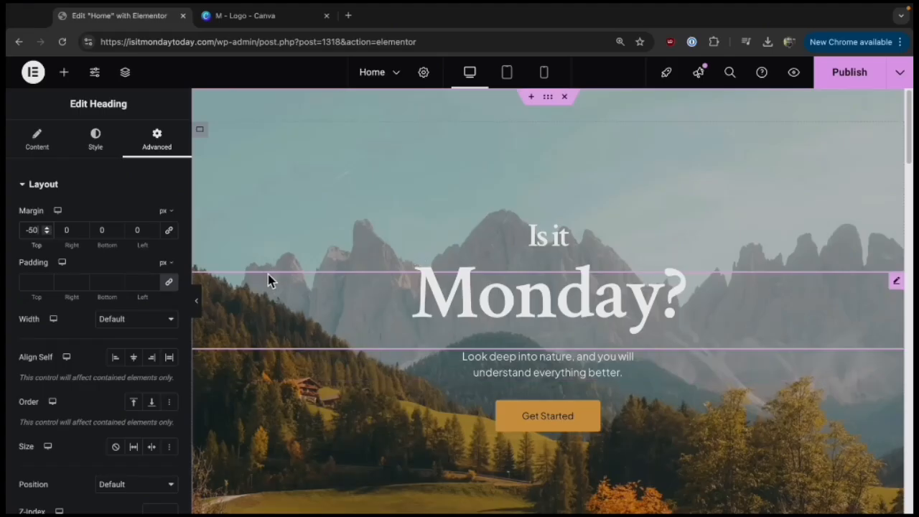
pyautogui.scroll(-5, 73, 334)
pyautogui.scroll(1, 73, 333)
pyautogui.scroll(-4, 94, 341)
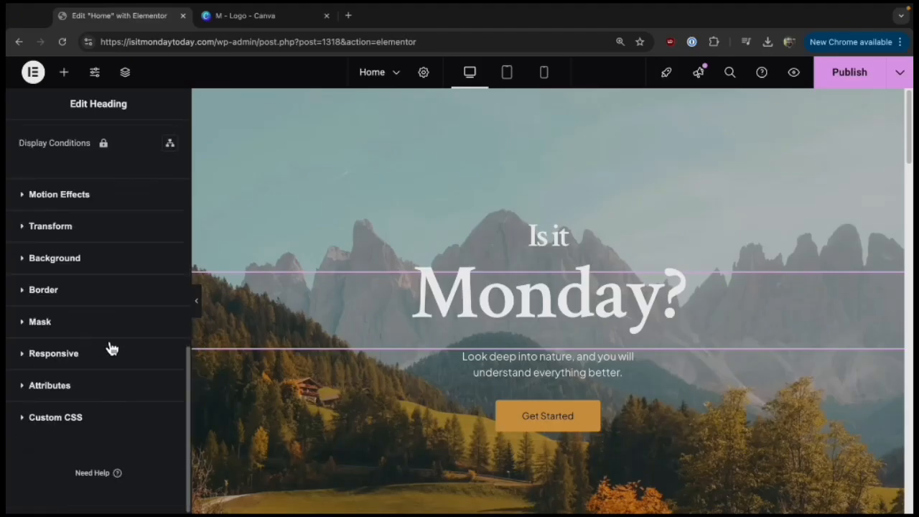
pyautogui.scroll(10, 105, 353)
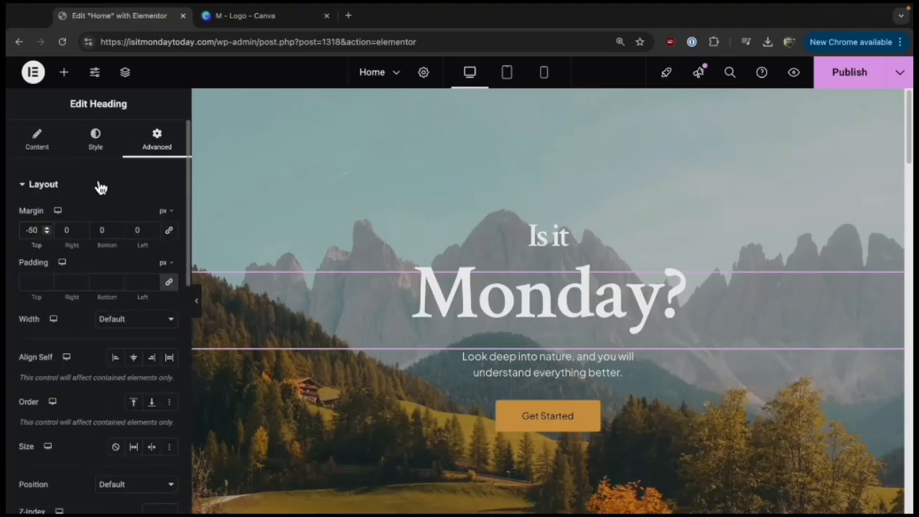
pyautogui.click(43, 140)
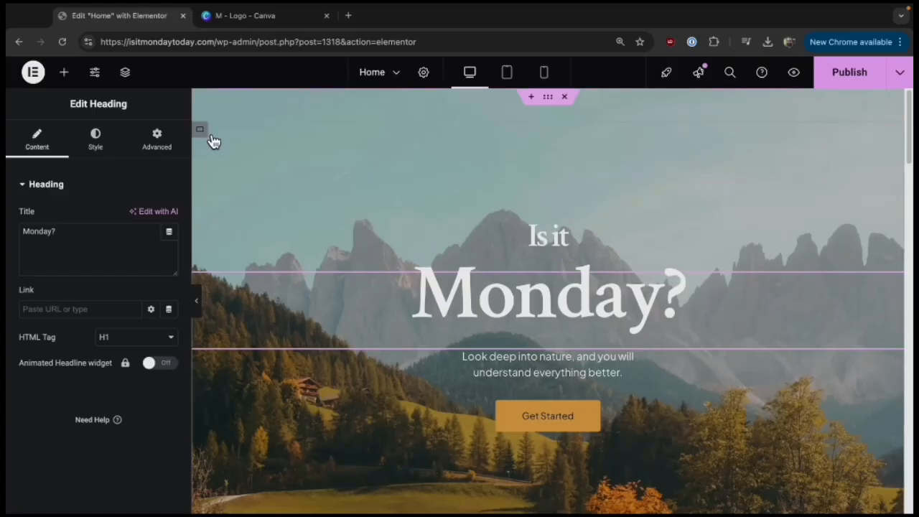
# Upload monday-hero.png and use it as the hero container's background image in place of the mountain photo.
pyautogui.click(548, 111)
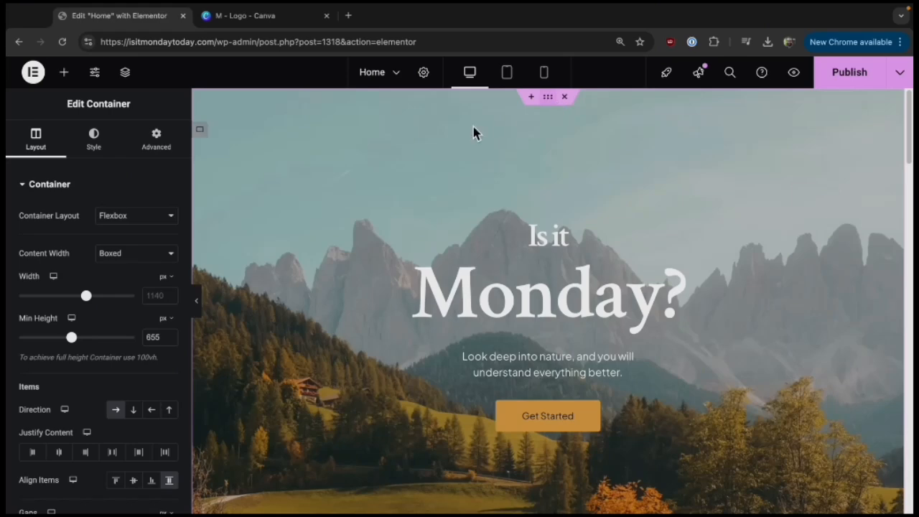
pyautogui.scroll(-3, 111, 290)
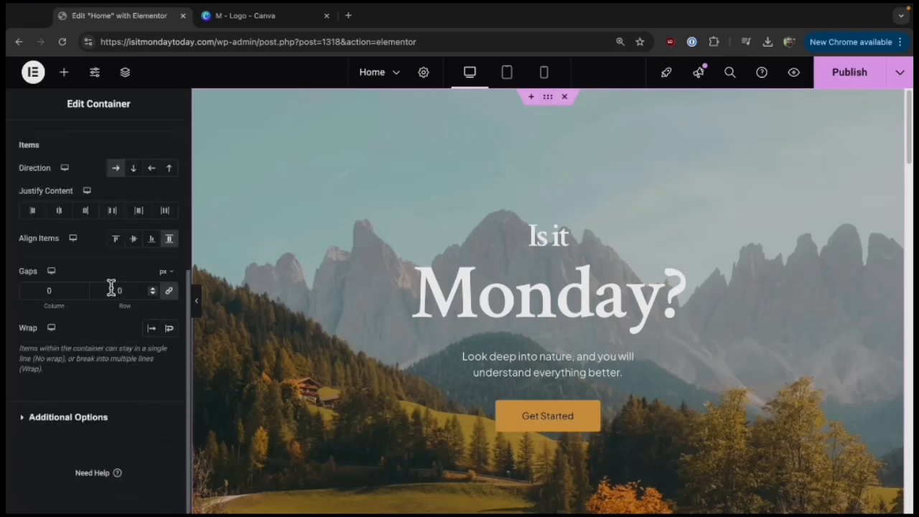
pyautogui.scroll(3, 111, 289)
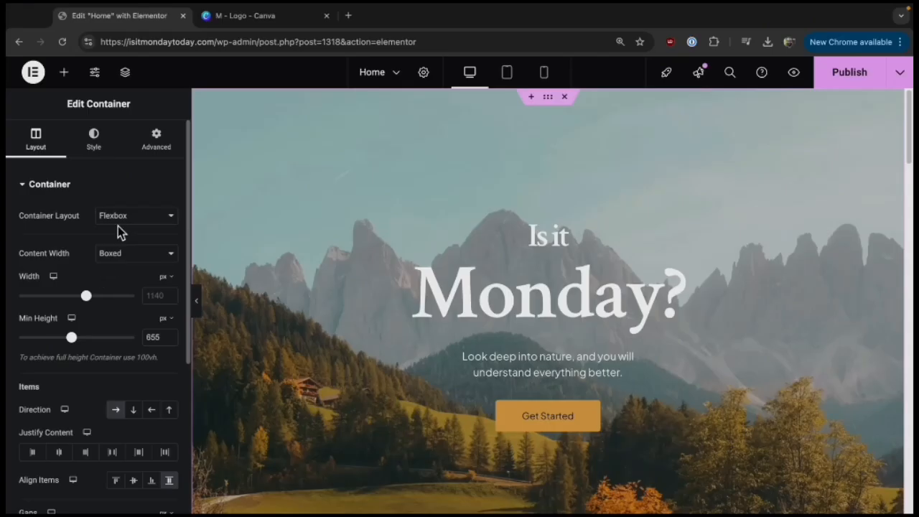
pyautogui.click(93, 137)
pyautogui.scroll(-1, 107, 212)
pyautogui.moveTo(97, 294)
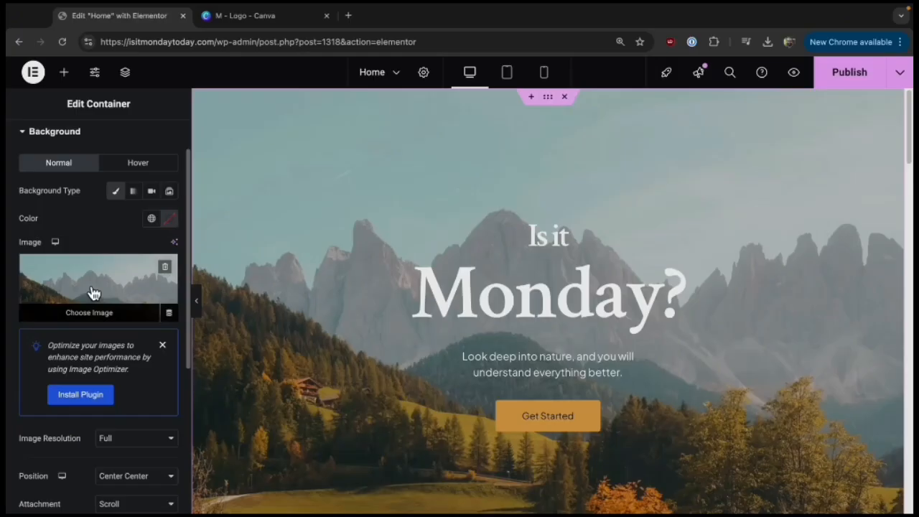
pyautogui.click(91, 312)
pyautogui.moveTo(516, 503); pyautogui.dragTo(495, 307)
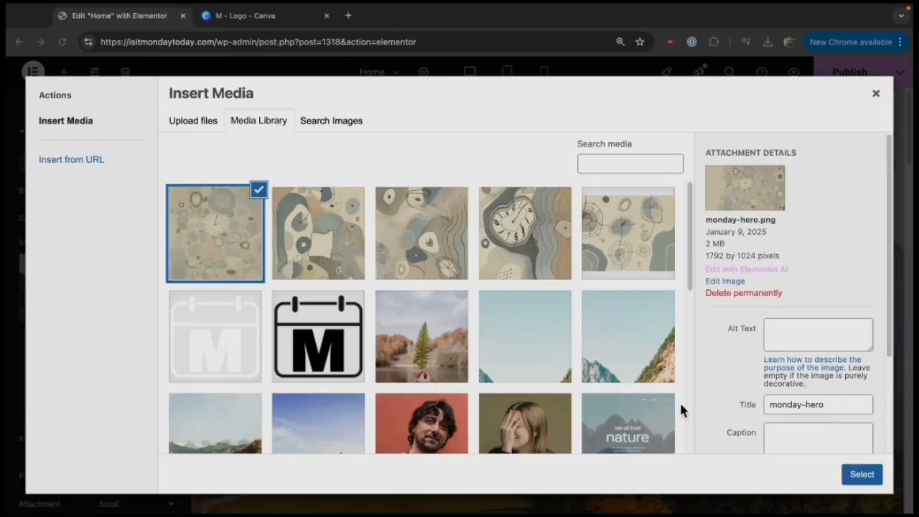
pyautogui.click(867, 482)
pyautogui.scroll(-2, 577, 470)
pyautogui.scroll(2, 576, 470)
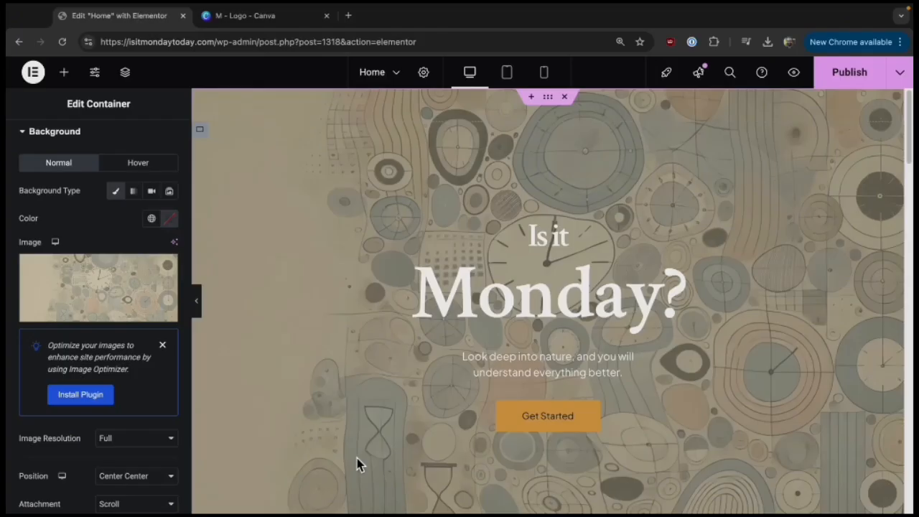
# Review the hero text elements and the Our Services section with its three image cards.
pyautogui.click(513, 366)
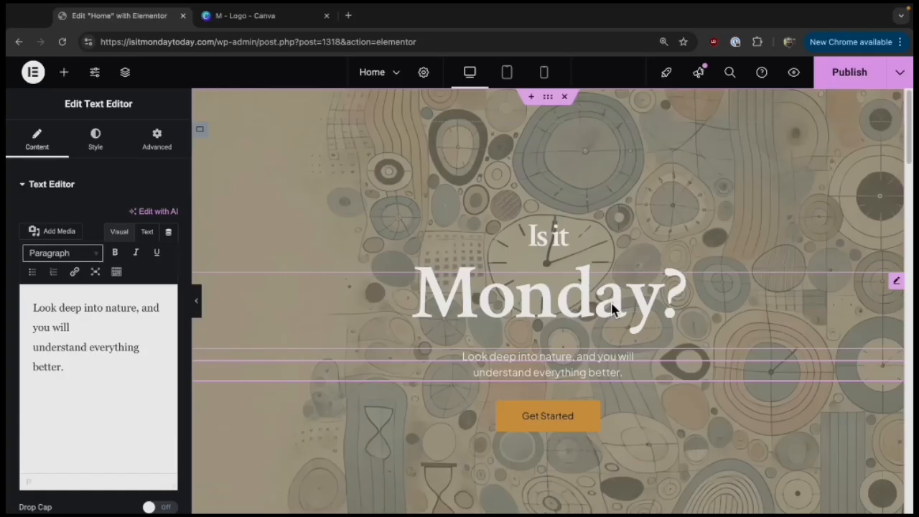
pyautogui.click(495, 318)
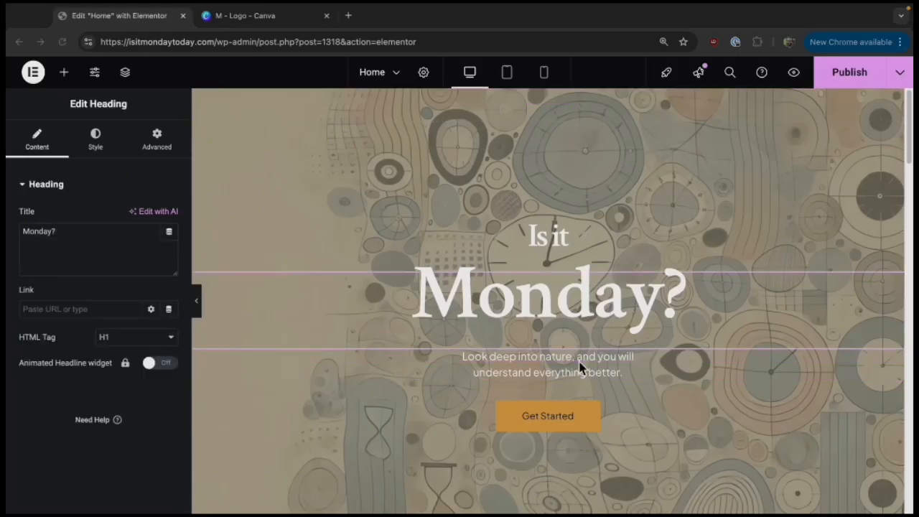
pyautogui.scroll(-6, 593, 344)
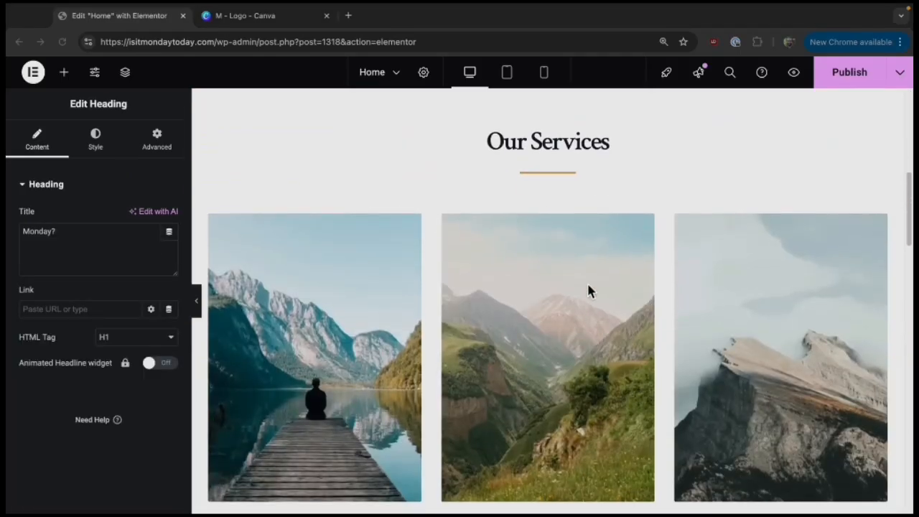
pyautogui.scroll(1, 580, 298)
pyautogui.scroll(-5, 574, 295)
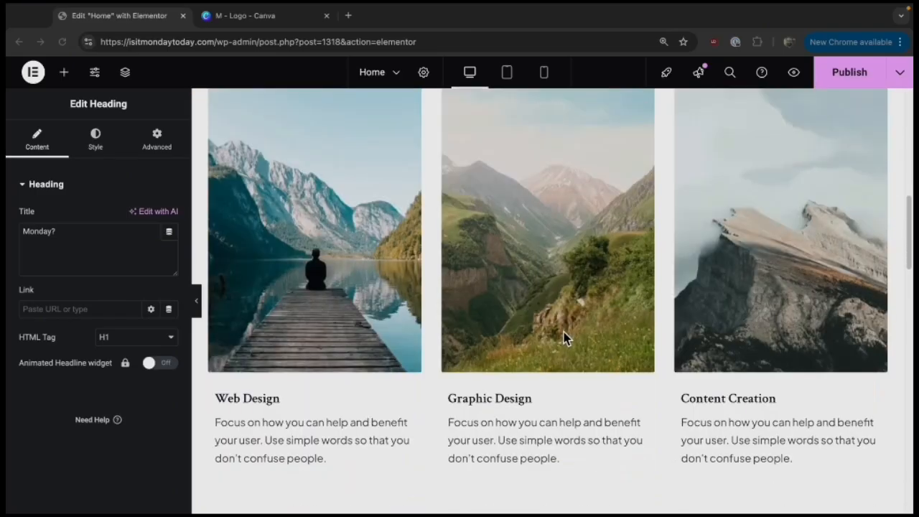
pyautogui.scroll(8, 560, 338)
pyautogui.scroll(-11, 543, 335)
pyautogui.scroll(6, 539, 337)
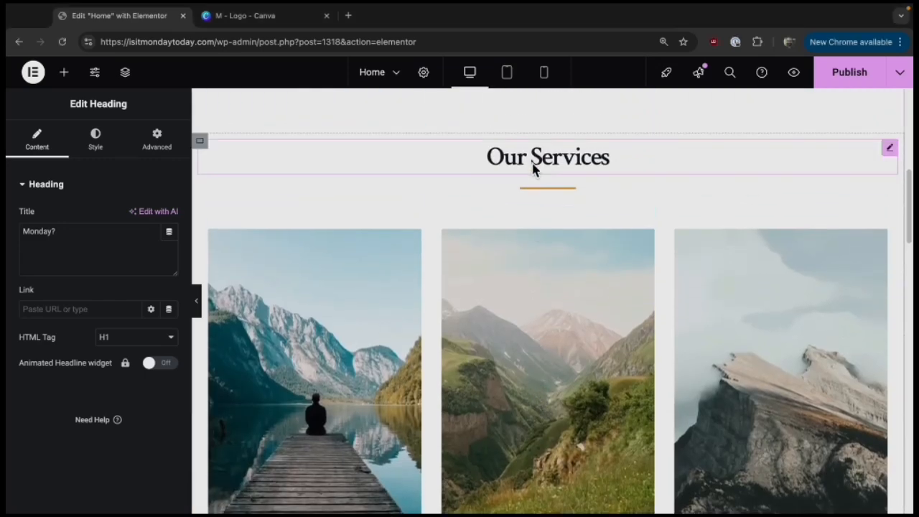
# Change the "Our Services" section heading to "Features".
pyautogui.doubleClick(567, 159)
pyautogui.click(617, 162)
pyautogui.moveTo(617, 161); pyautogui.dragTo(517, 158)
pyautogui.press('super+a')
pyautogui.write('Feature')
pyautogui.write('s')
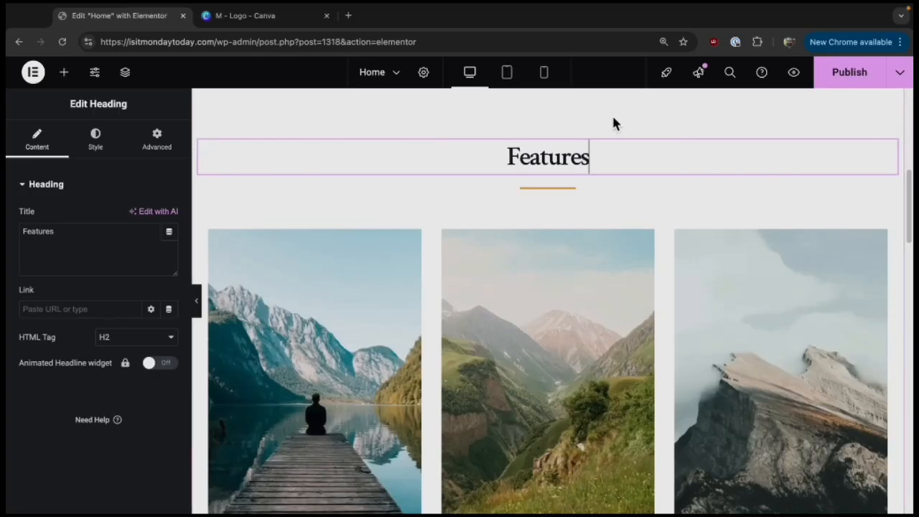
# Widen the divider under the Features heading to 19% and check its style options.
pyautogui.click(536, 190)
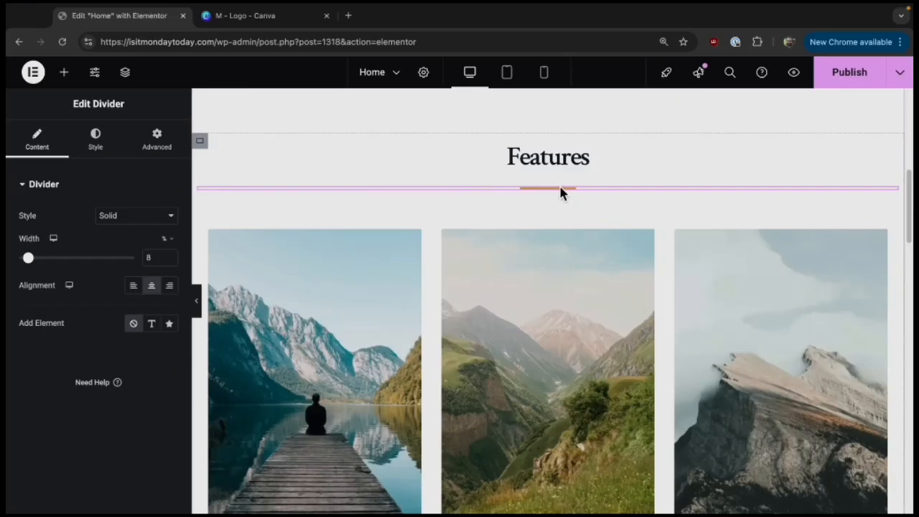
pyautogui.moveTo(29, 259)
pyautogui.mouseDown()
pyautogui.moveTo(57, 264)
pyautogui.moveTo(44, 264)
pyautogui.mouseUp()
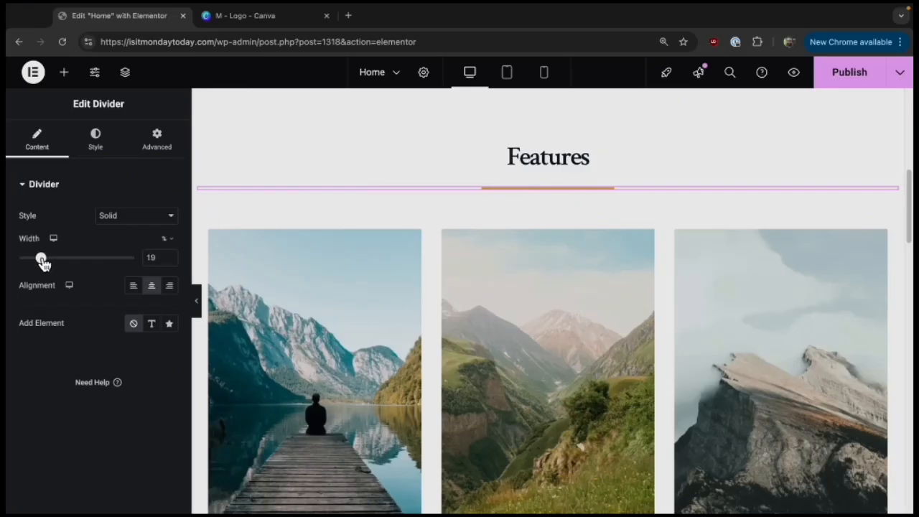
pyautogui.click(124, 216)
pyautogui.click(123, 216)
pyautogui.click(97, 137)
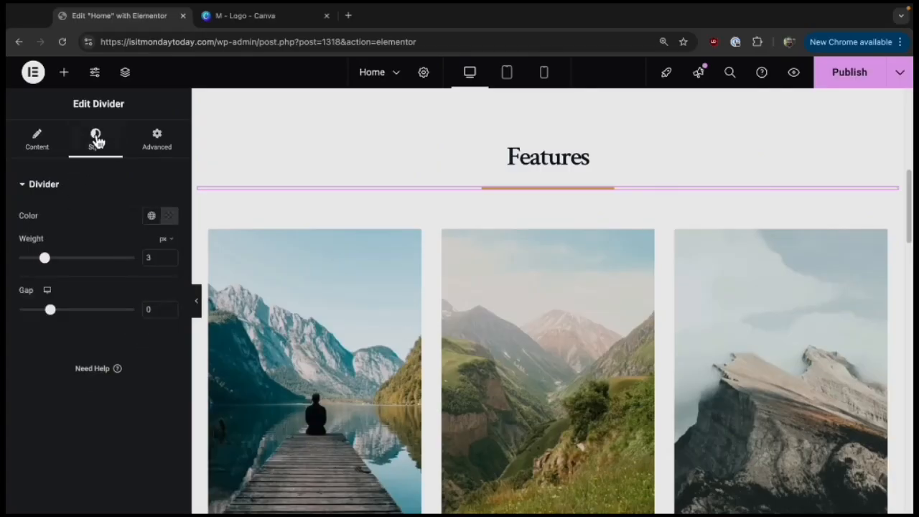
pyautogui.click(152, 152)
pyautogui.click(107, 154)
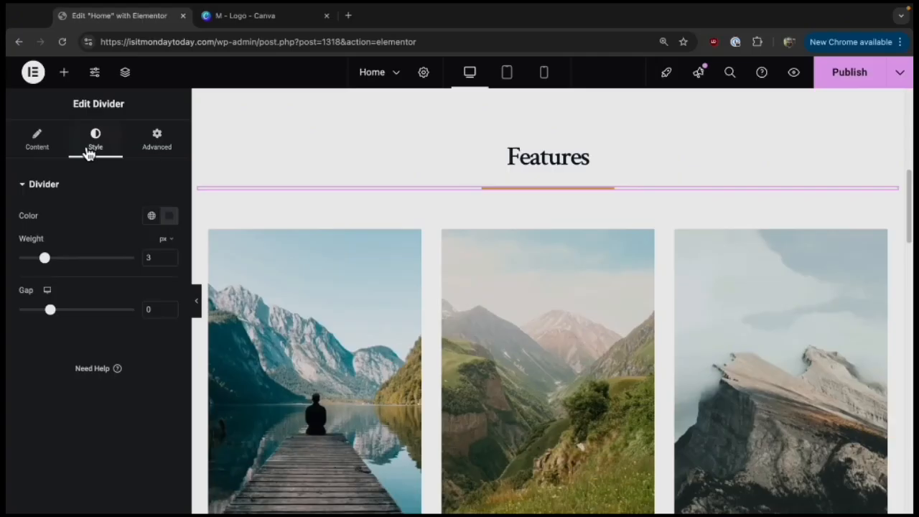
pyautogui.click(37, 140)
# Inspect the images and text boxes of the three cards in the Features section.
pyautogui.scroll(-4, 439, 214)
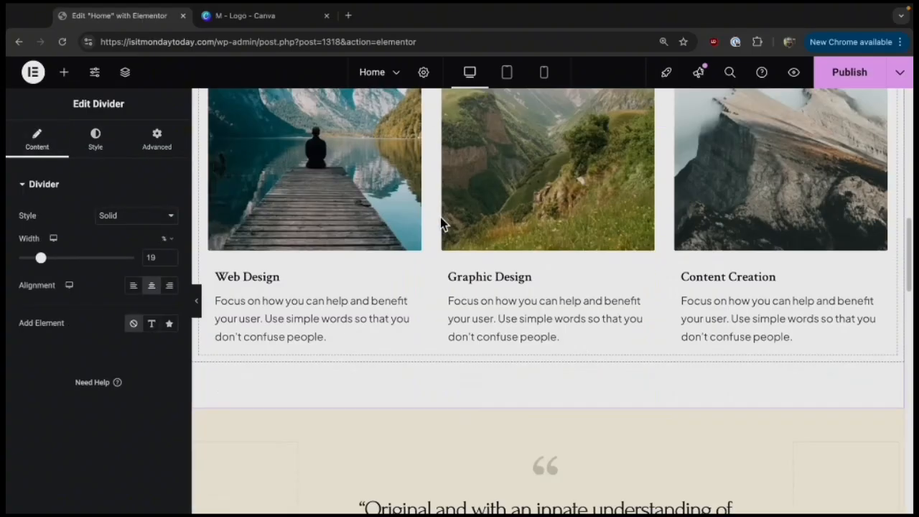
pyautogui.scroll(3, 397, 251)
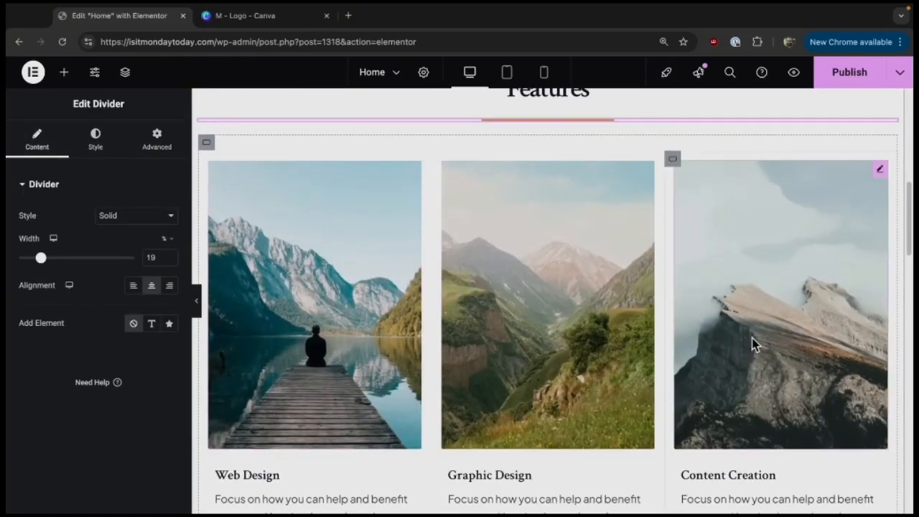
pyautogui.scroll(-1, 746, 340)
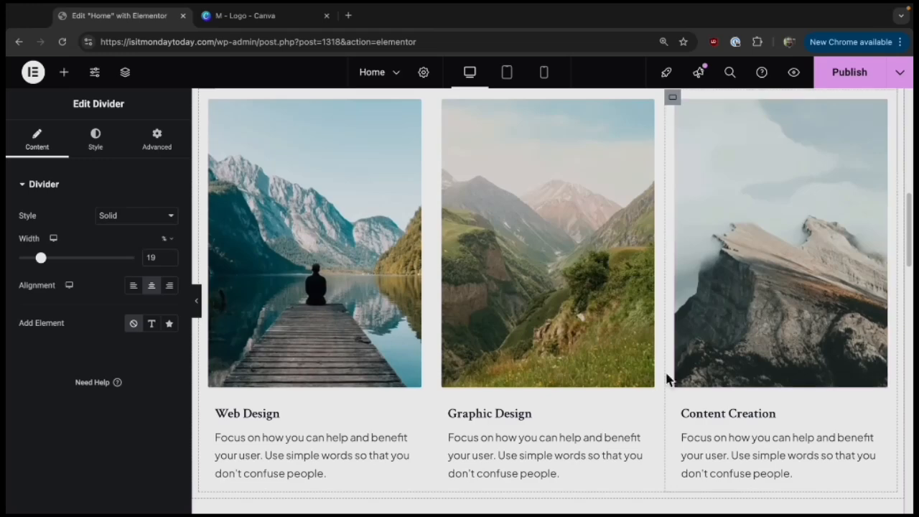
pyautogui.click(332, 343)
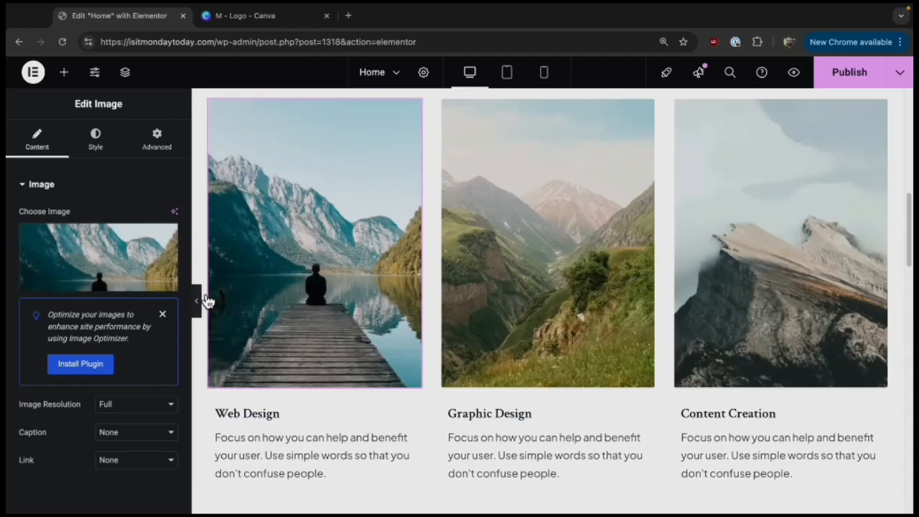
pyautogui.click(271, 408)
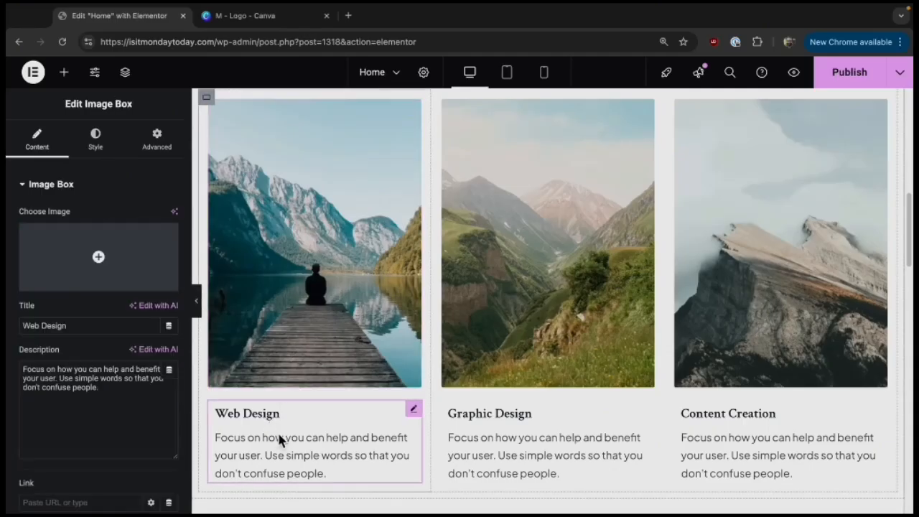
pyautogui.click(538, 403)
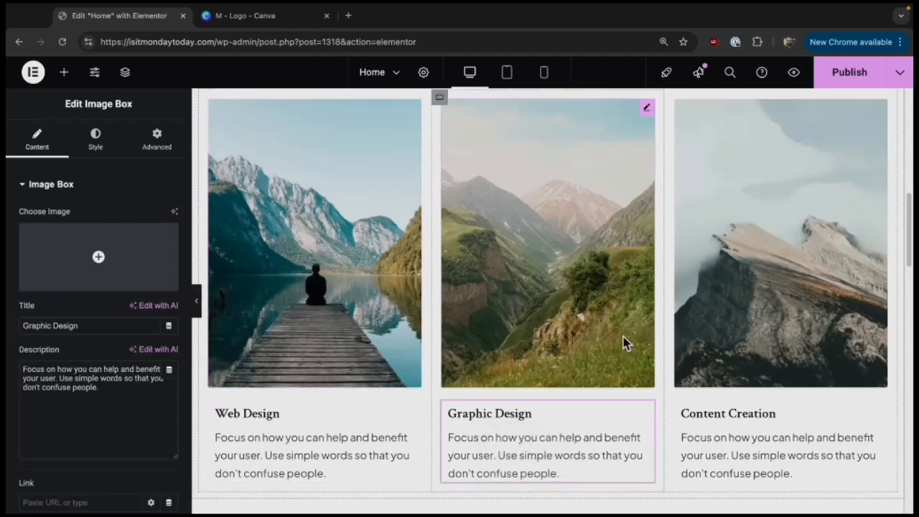
pyautogui.scroll(1, 623, 343)
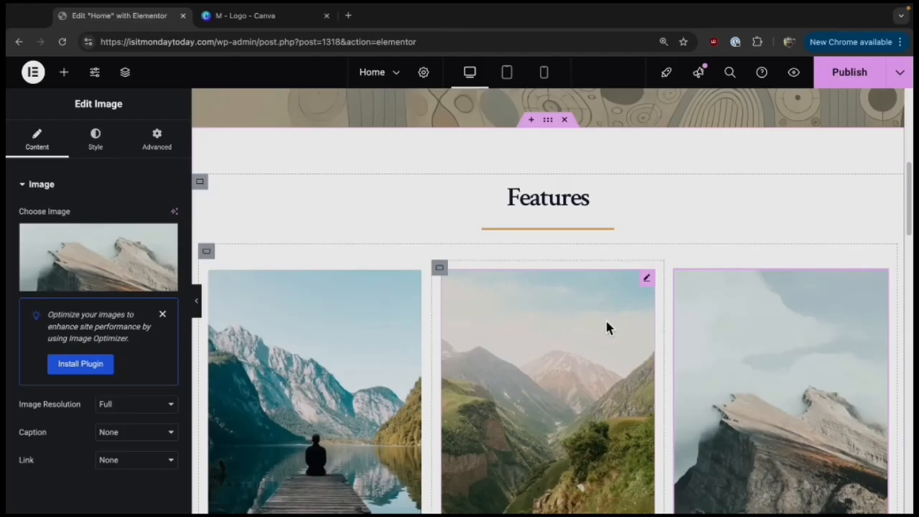
pyautogui.scroll(-3, 586, 322)
pyautogui.scroll(3, 622, 324)
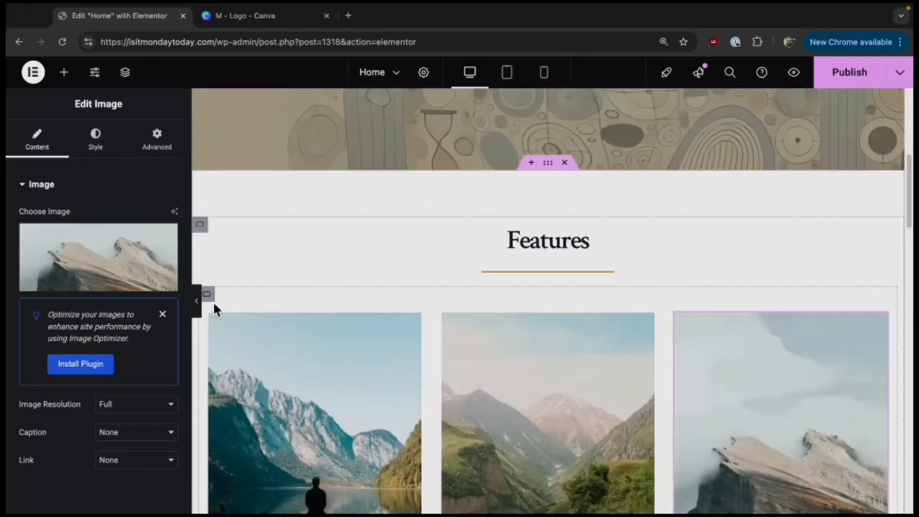
# Add a new container below the three feature cards and open the widget list for filling it.
pyautogui.rightClick(243, 293)
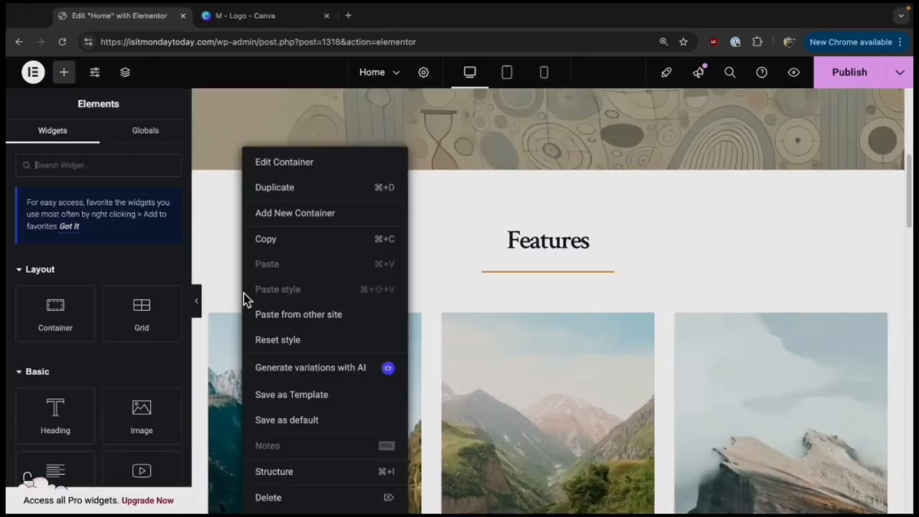
pyautogui.click(270, 215)
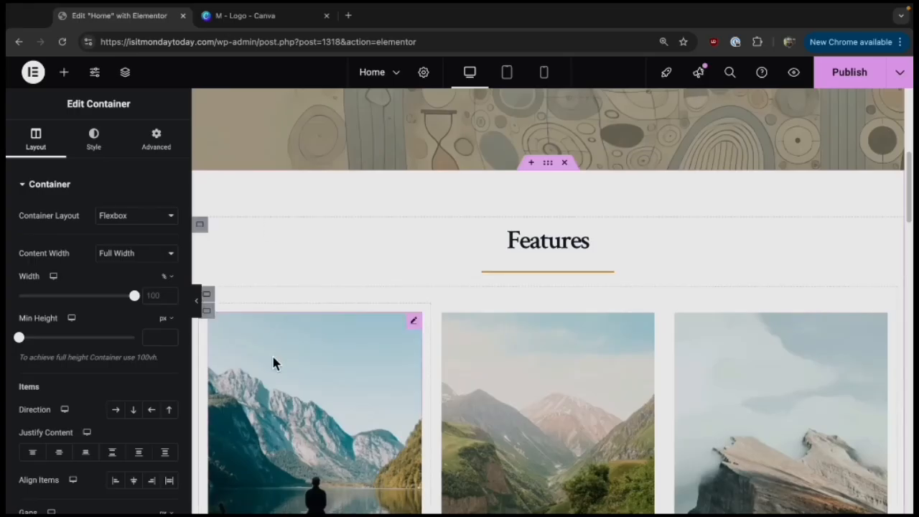
pyautogui.click(546, 424)
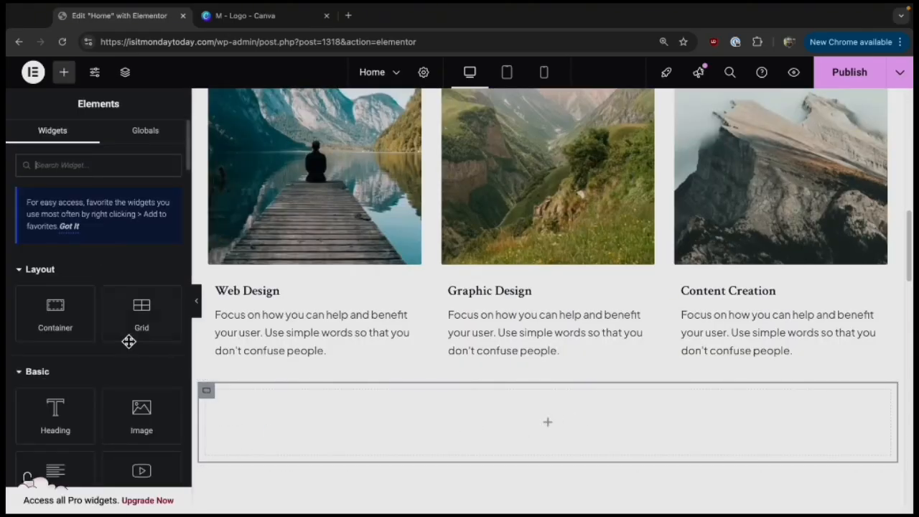
# Place a grid in the empty container below the cards and set it to 4 columns and 1 row.
pyautogui.scroll(-1, 152, 342)
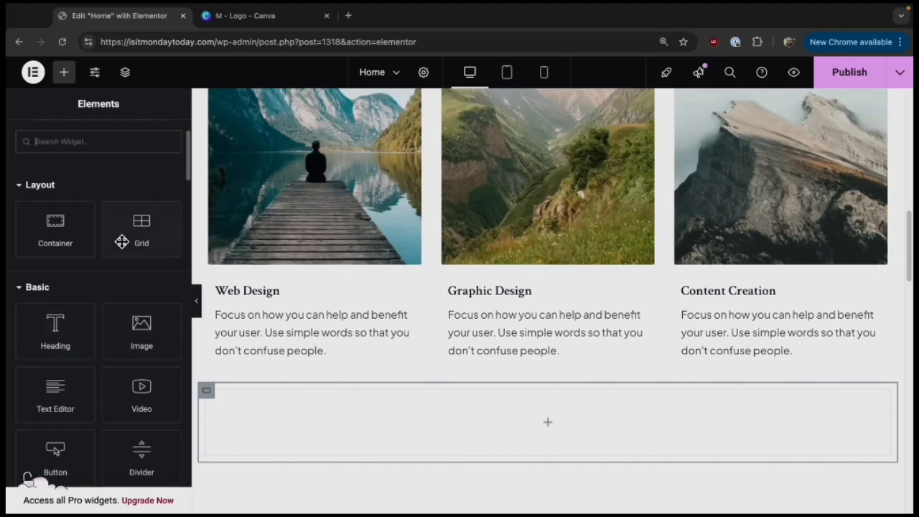
pyautogui.click(143, 238)
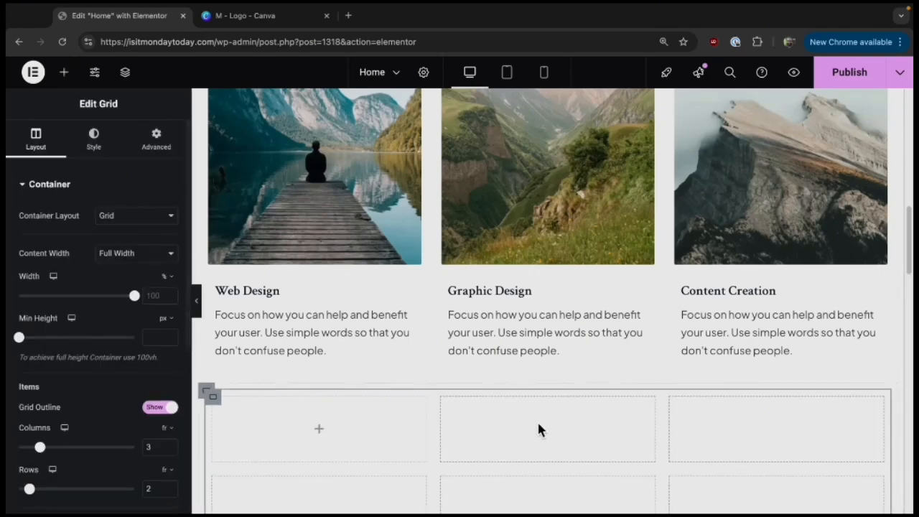
pyautogui.scroll(-1, 517, 430)
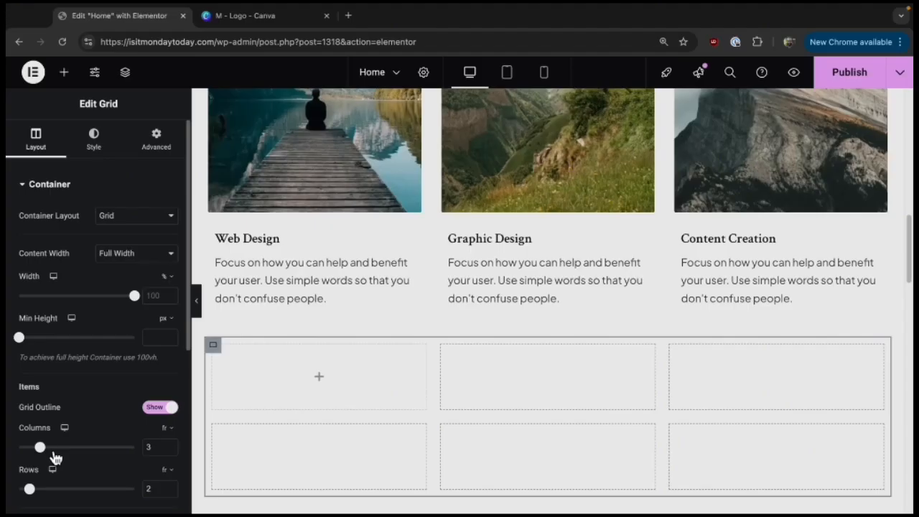
pyautogui.moveTo(40, 448)
pyautogui.mouseDown()
pyautogui.moveTo(64, 449)
pyautogui.moveTo(55, 451)
pyautogui.mouseUp()
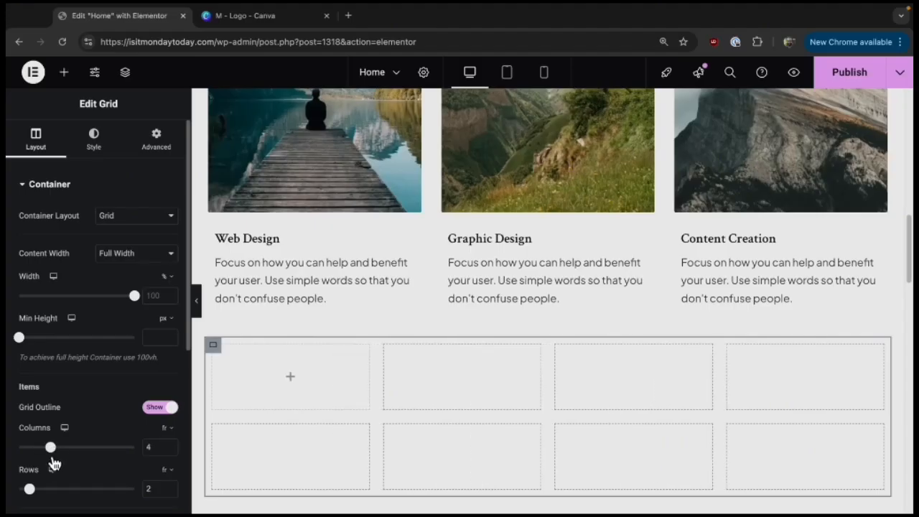
pyautogui.moveTo(31, 490); pyautogui.dragTo(19, 490)
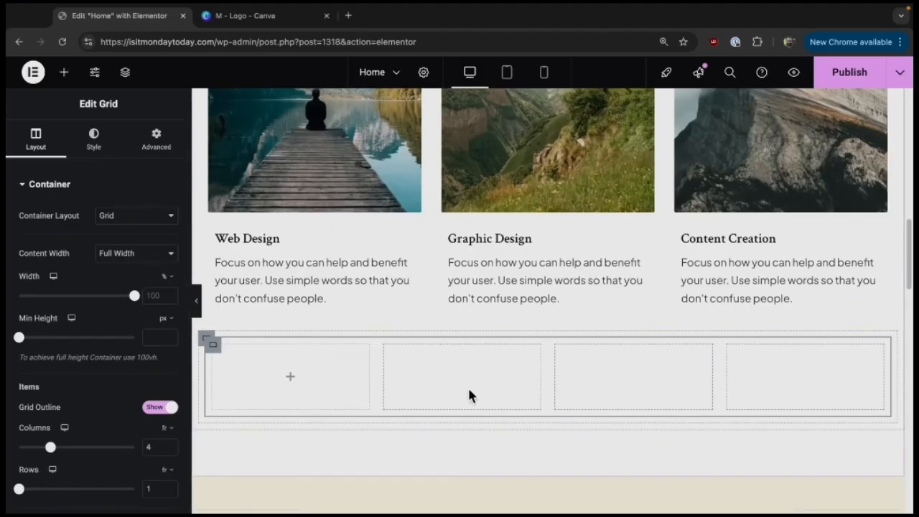
# Duplicate the container of the Content Creation card to make a fourth card in the Features row.
pyautogui.scroll(5, 313, 392)
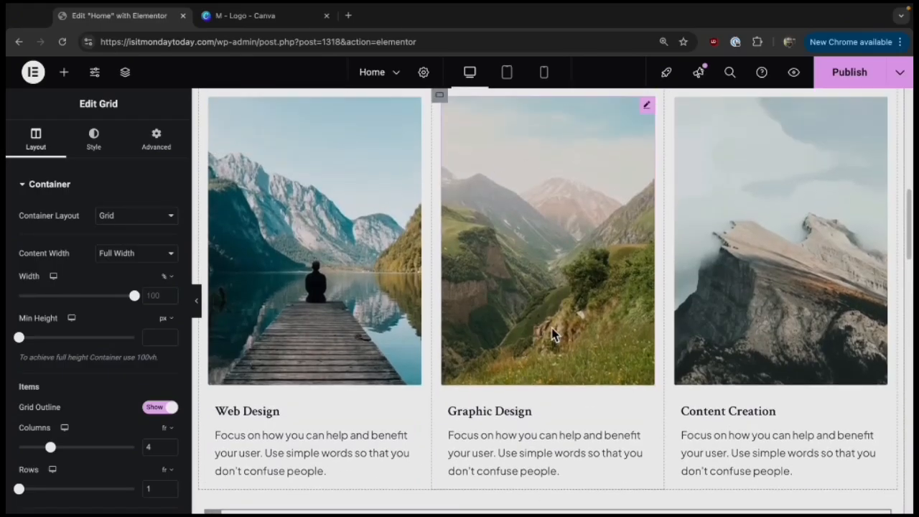
pyautogui.click(726, 307)
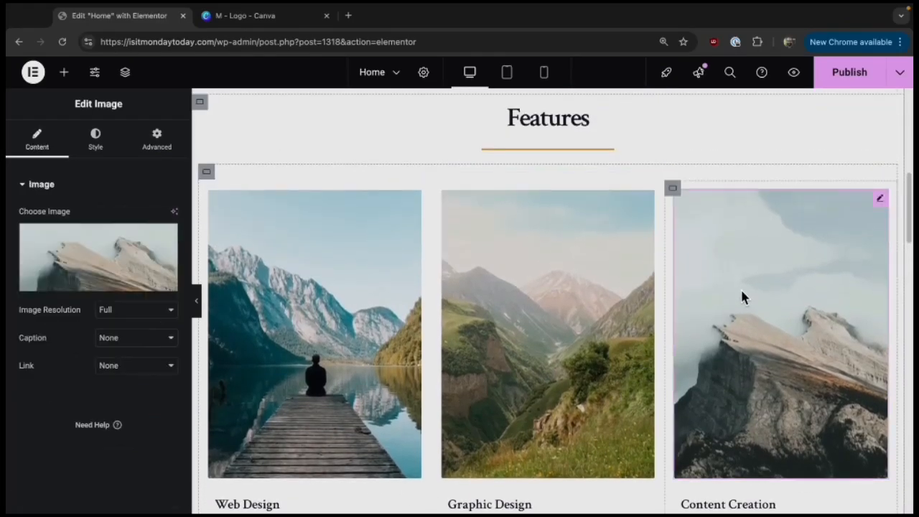
pyautogui.click(672, 189)
pyautogui.rightClick(677, 195)
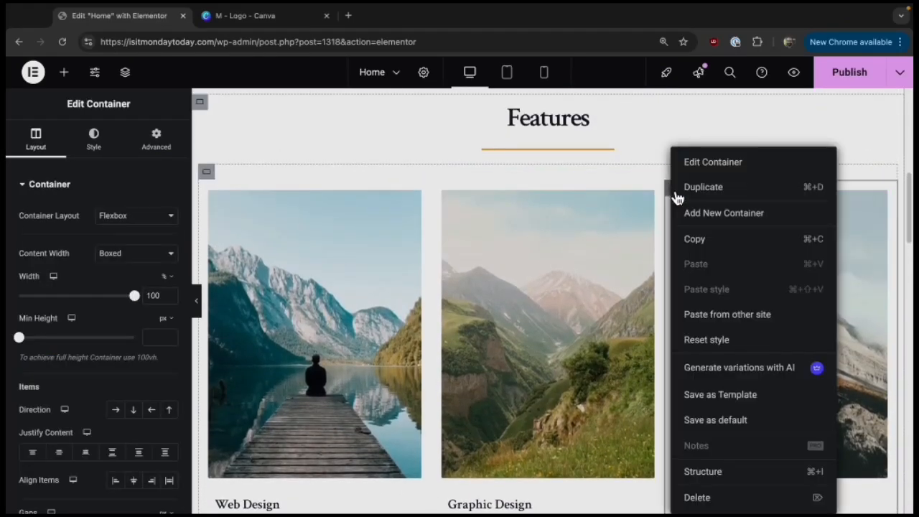
pyautogui.click(692, 188)
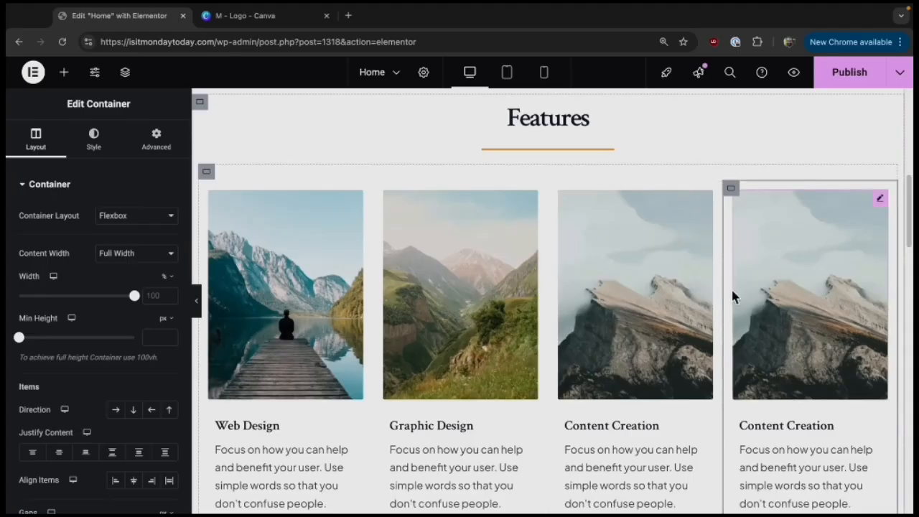
# Delete the container with the empty grid below the feature cards.
pyautogui.scroll(-3, 718, 323)
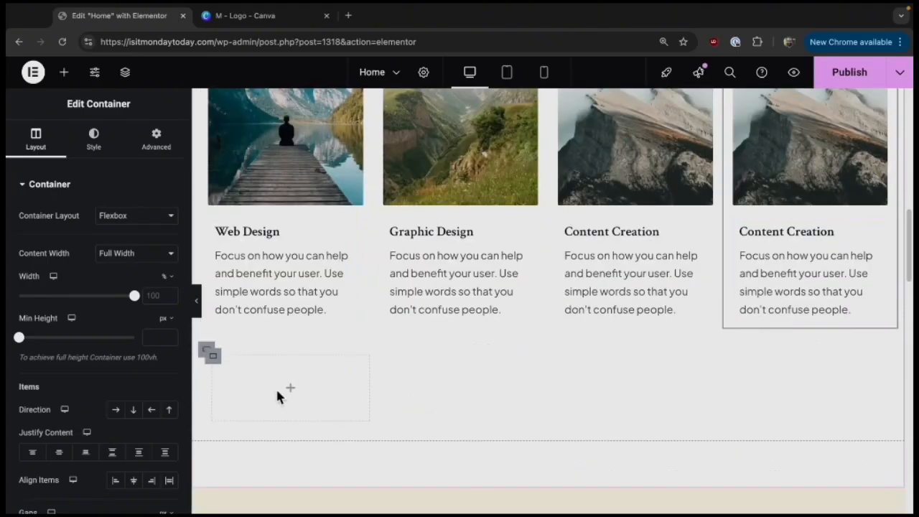
pyautogui.rightClick(207, 352)
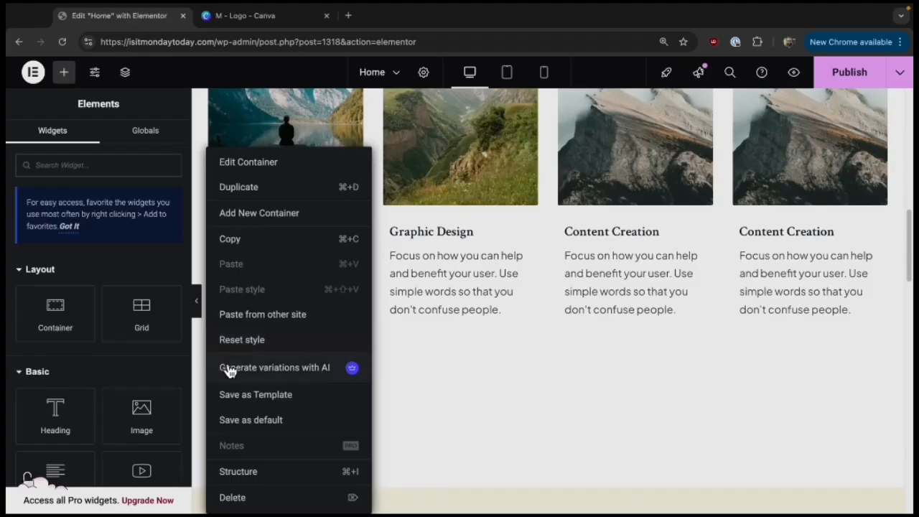
pyautogui.click(306, 497)
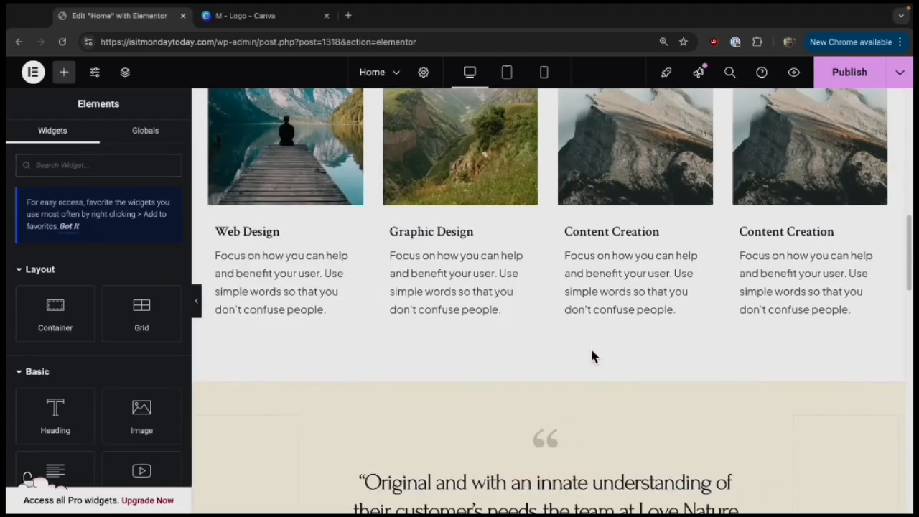
# Delete the landscape images from all four feature cards, keeping their titles and descriptions.
pyautogui.scroll(3, 585, 358)
pyautogui.scroll(-1, 267, 431)
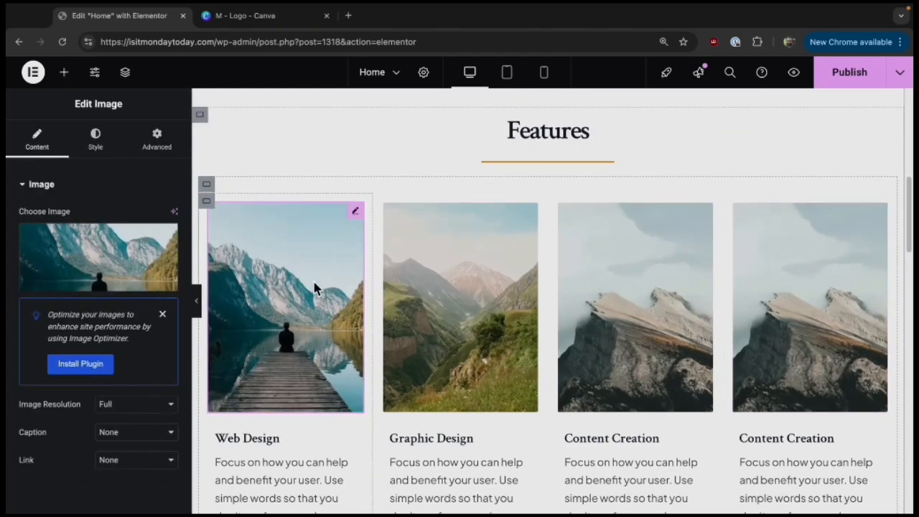
pyautogui.rightClick(213, 208)
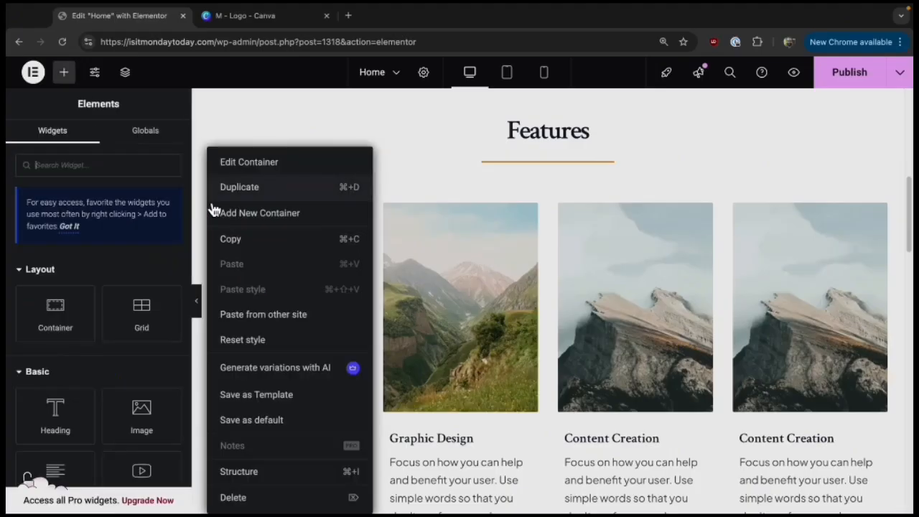
pyautogui.click(292, 297)
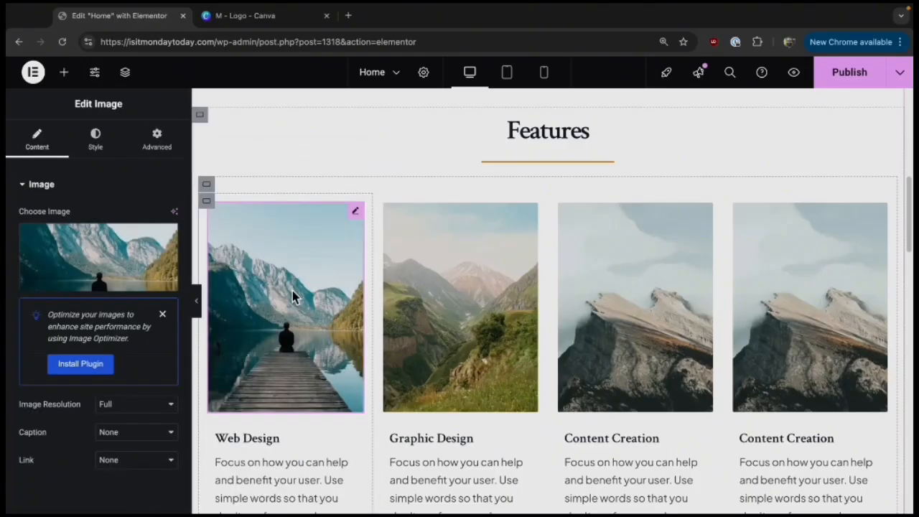
pyautogui.press('Delete')
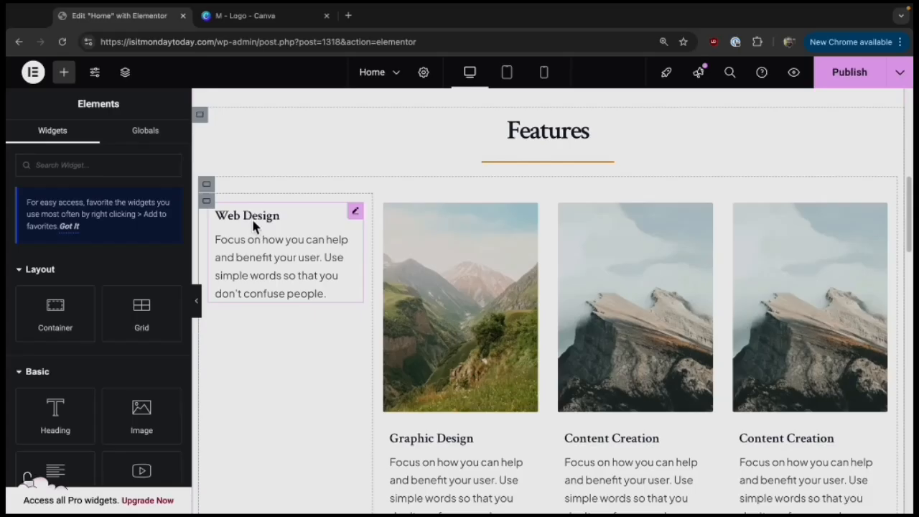
pyautogui.click(481, 274)
pyautogui.press('Delete')
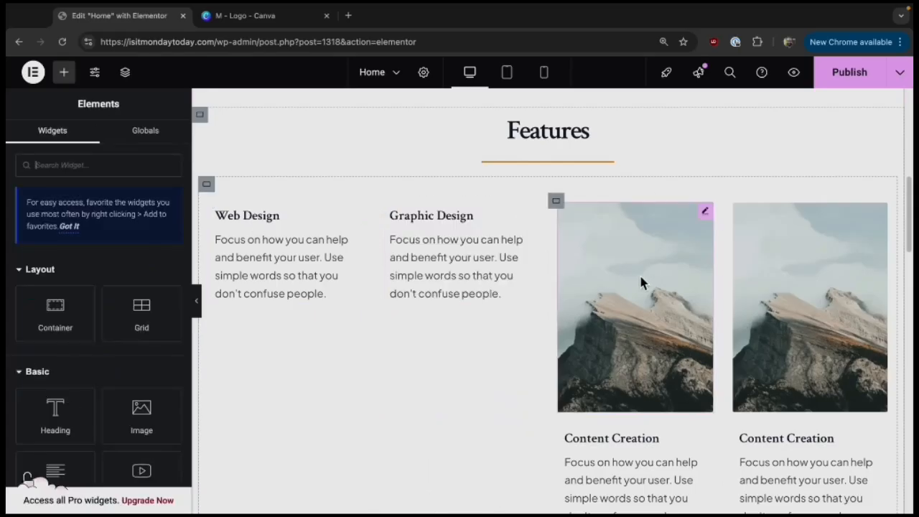
pyautogui.click(639, 287)
pyautogui.press('Delete')
pyautogui.click(742, 278)
pyautogui.press('Delete')
# Replace the "Web Design" title of the first feature card with the 🎯 emoji.
pyautogui.doubleClick(283, 220)
pyautogui.click(283, 221)
pyautogui.moveTo(283, 221); pyautogui.dragTo(244, 230)
pyautogui.doubleClick(257, 225)
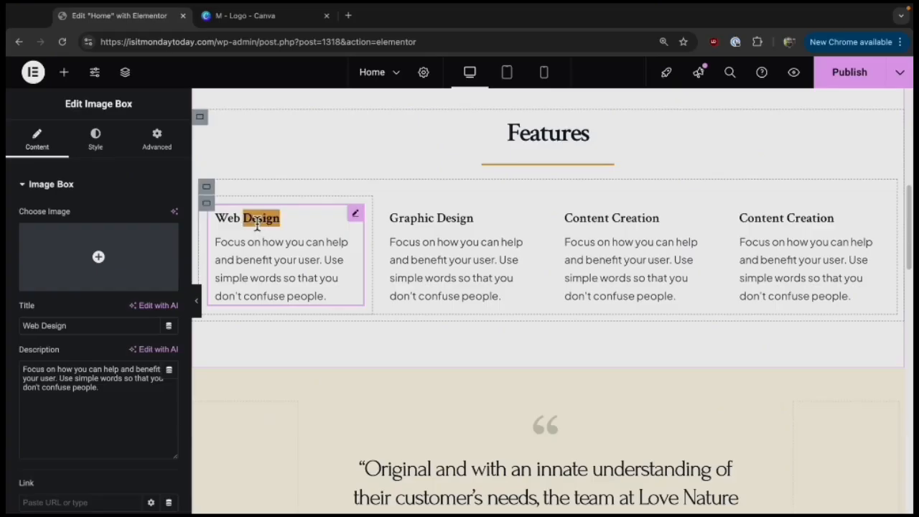
pyautogui.press('BackSpace')
pyautogui.press('BackSpace')
pyautogui.press('BackSpace')
pyautogui.press('BackSpace')
pyautogui.press('BackSpace')
pyautogui.write('🎯')
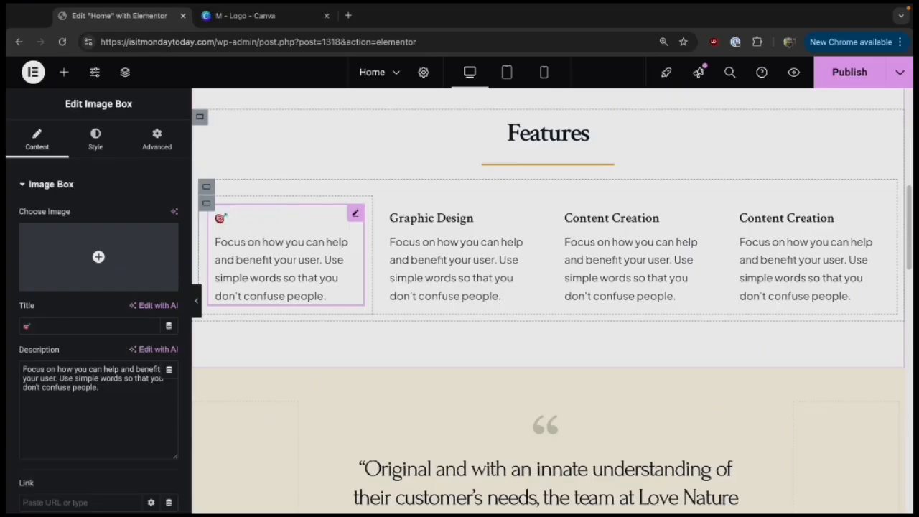
# Set the title typography size of the first feature card to 100 px to enlarge its emoji.
pyautogui.moveTo(240, 223)
pyautogui.mouseDown()
pyautogui.moveTo(196, 210)
pyautogui.moveTo(222, 208)
pyautogui.moveTo(238, 222)
pyautogui.mouseUp()
pyautogui.doubleClick(223, 219)
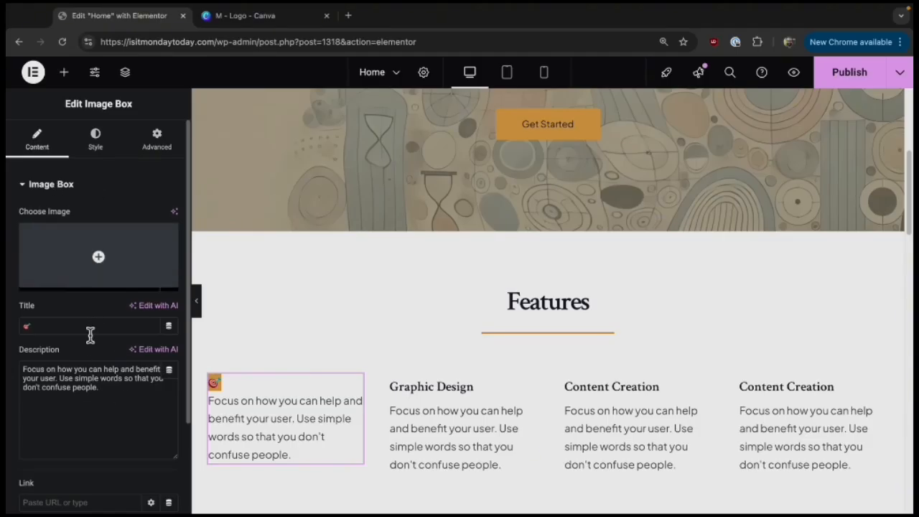
pyautogui.click(101, 148)
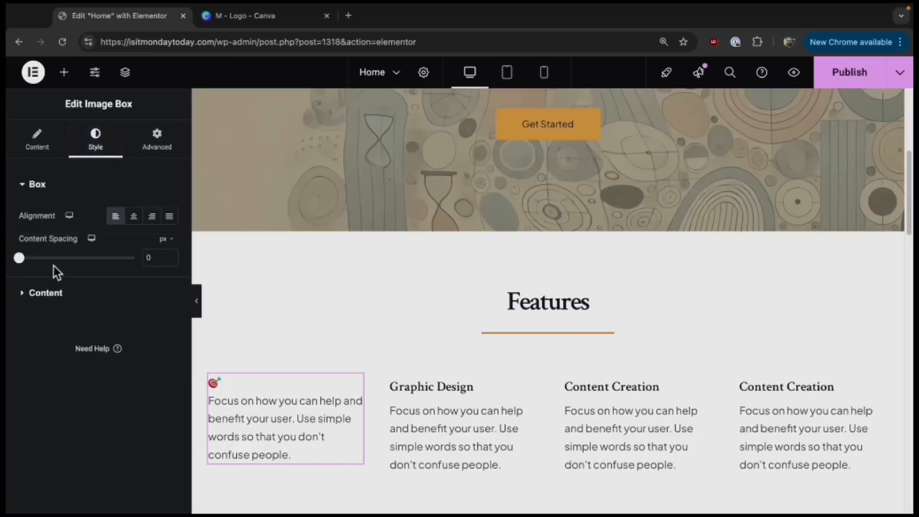
pyautogui.click(27, 302)
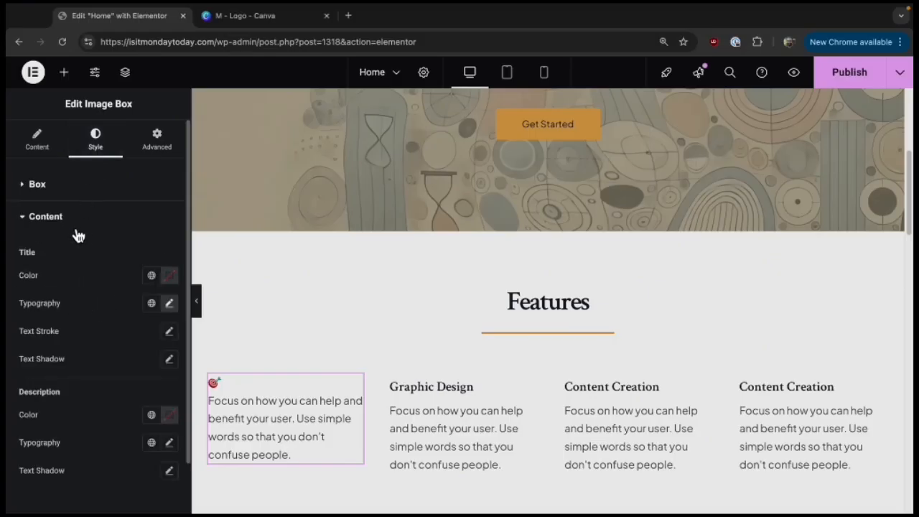
pyautogui.click(170, 304)
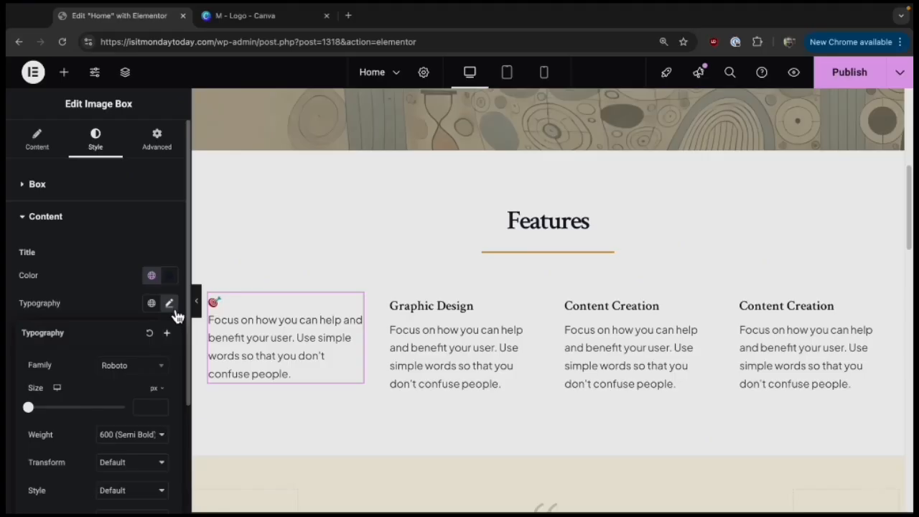
pyautogui.scroll(-1, 176, 312)
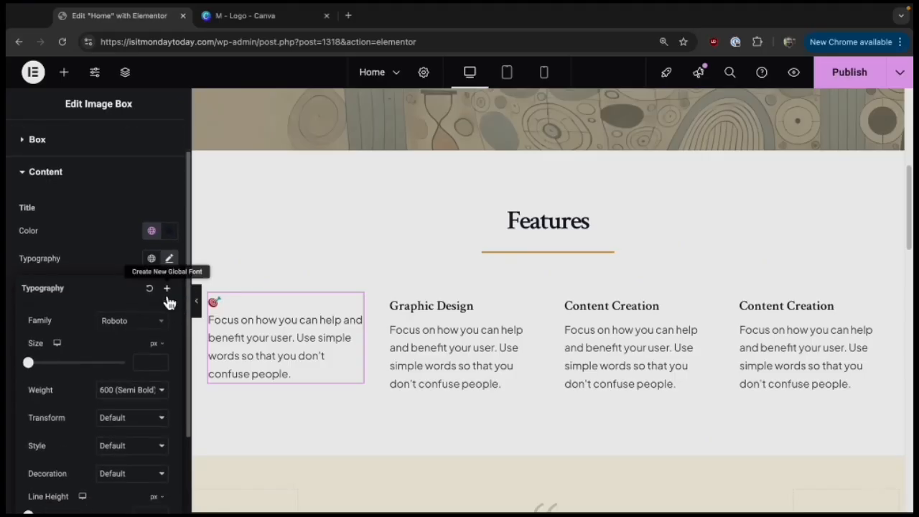
pyautogui.scroll(-1, 87, 339)
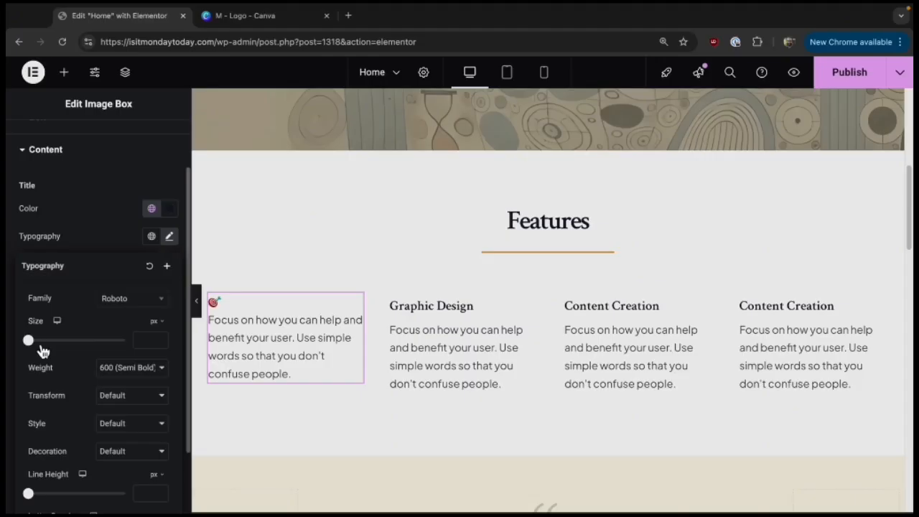
pyautogui.moveTo(37, 350); pyautogui.dragTo(86, 349)
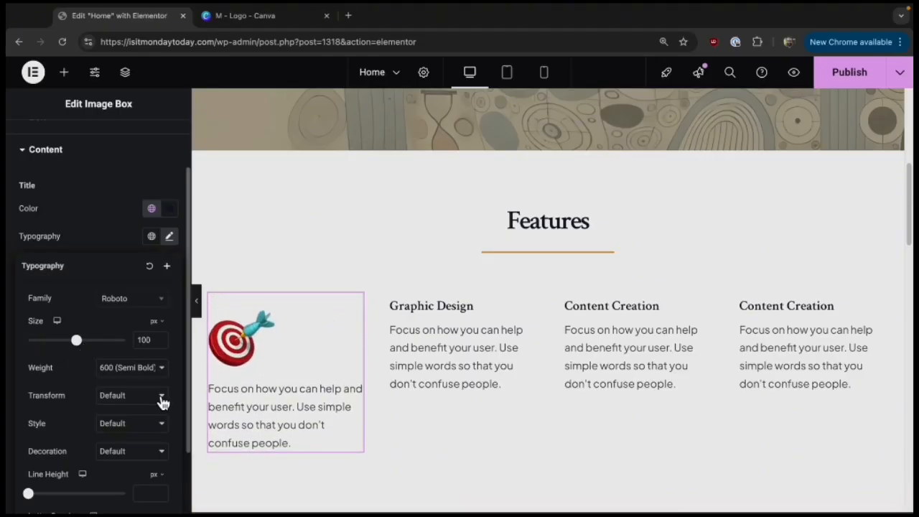
# Centre the content of the first feature card's image box.
pyautogui.scroll(3, 130, 386)
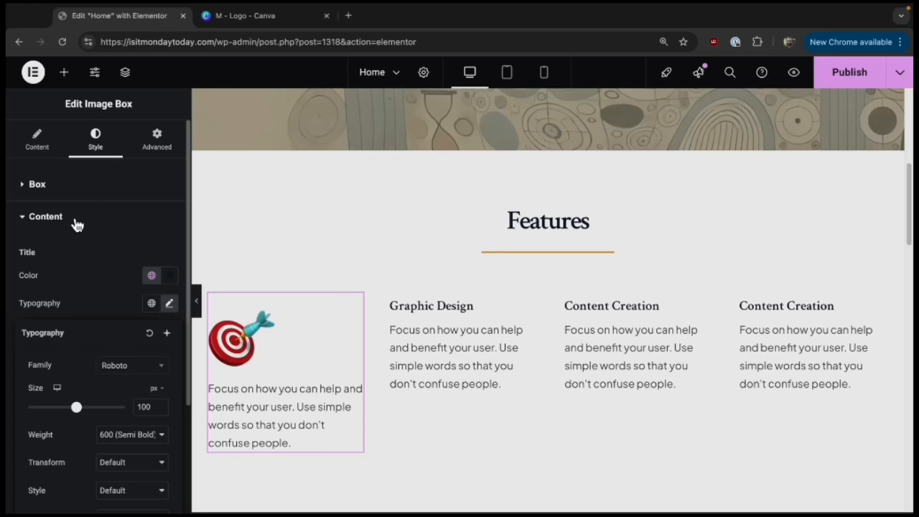
pyautogui.click(27, 190)
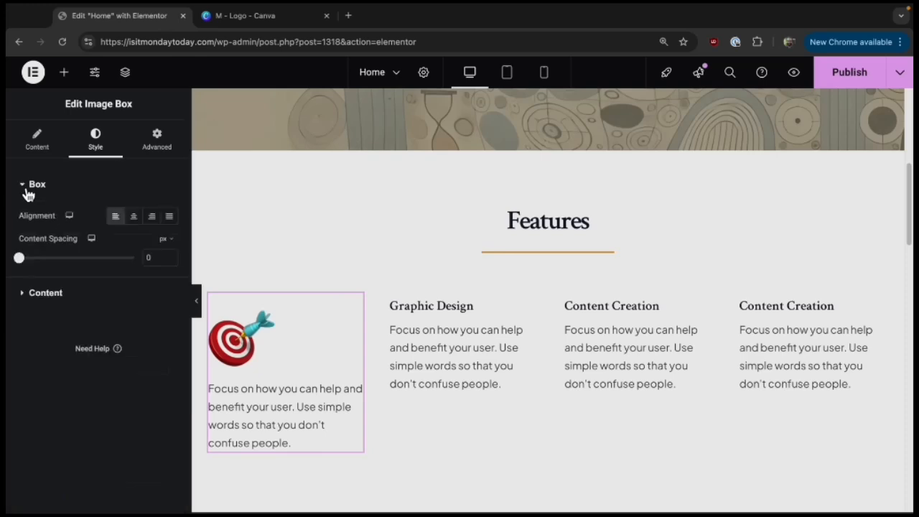
pyautogui.click(133, 217)
# Replace the first feature card's description with "100% Accurate Monday Detection".
pyautogui.doubleClick(267, 430)
pyautogui.click(219, 392)
pyautogui.moveTo(210, 392); pyautogui.dragTo(360, 452)
pyautogui.write('100% Accurate Monday Detection')
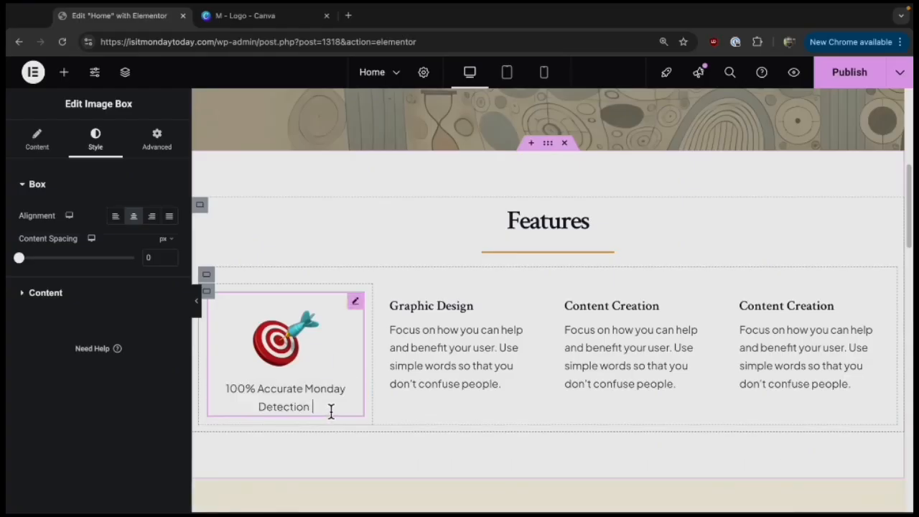
pyautogui.click(423, 366)
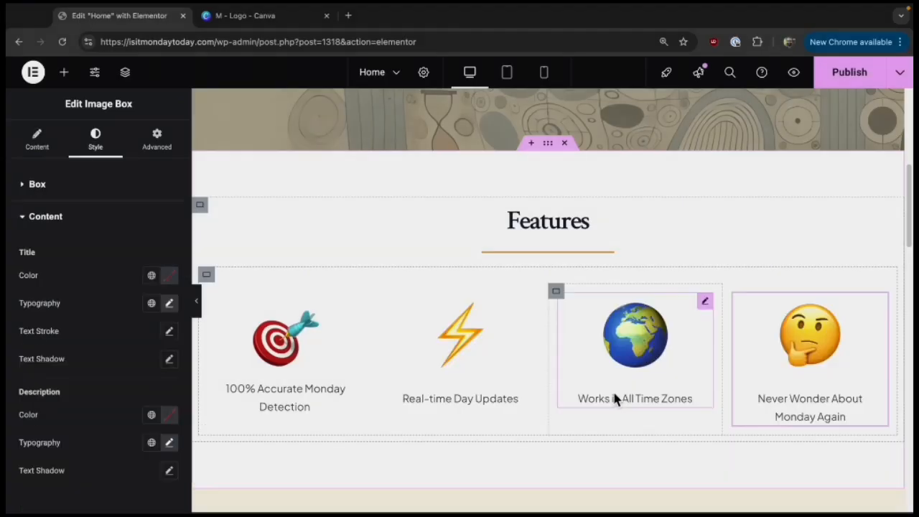
# Examine the layout, style and advanced settings of the testimonial section's container.
pyautogui.scroll(-4, 667, 394)
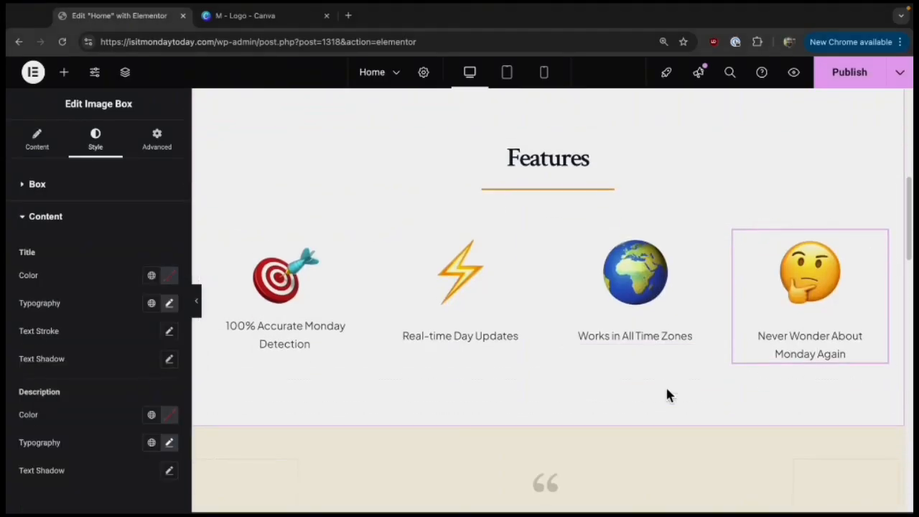
pyautogui.scroll(-1, 666, 393)
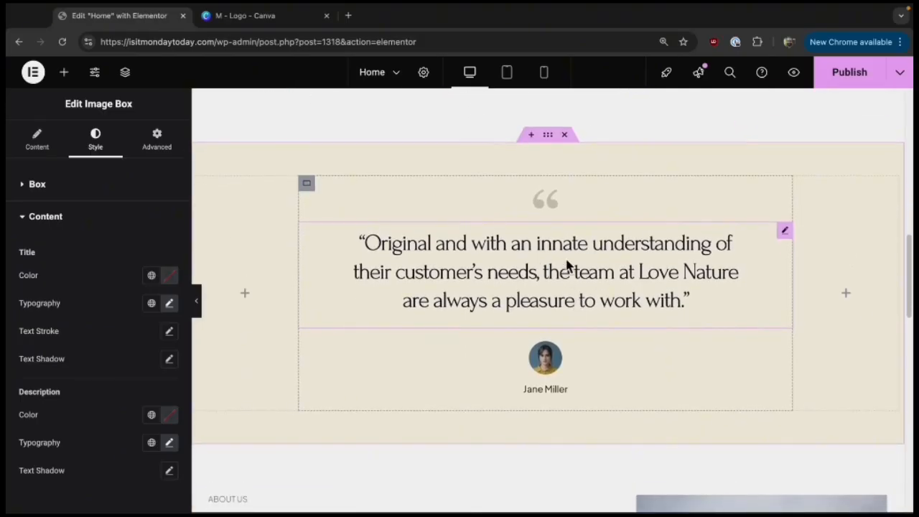
pyautogui.click(560, 144)
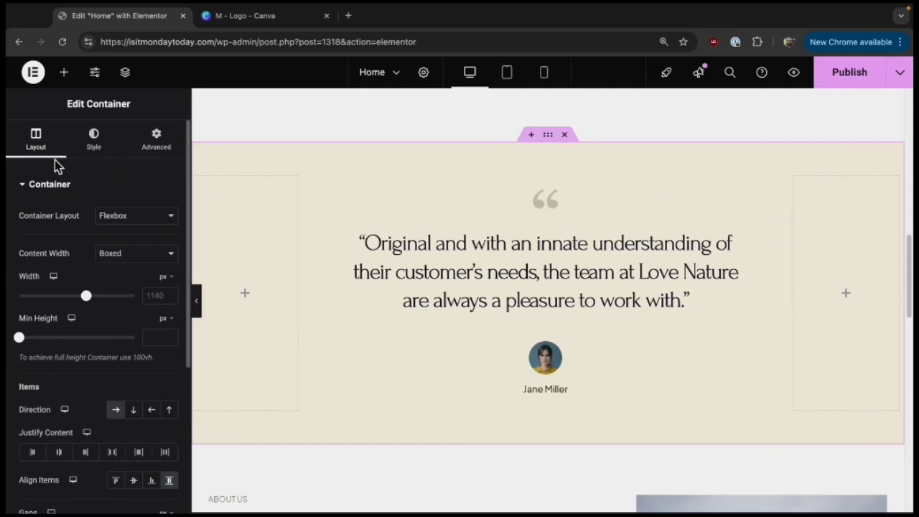
pyautogui.click(91, 142)
pyautogui.click(153, 149)
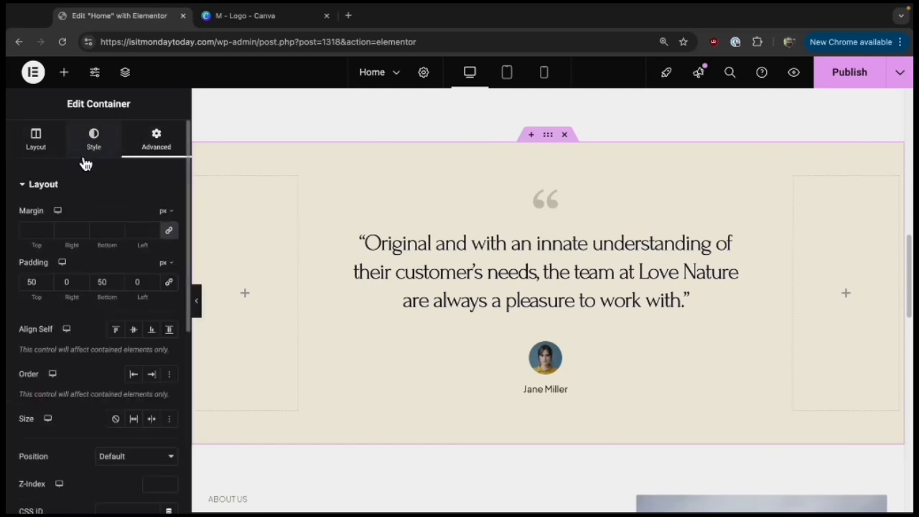
pyautogui.click(32, 147)
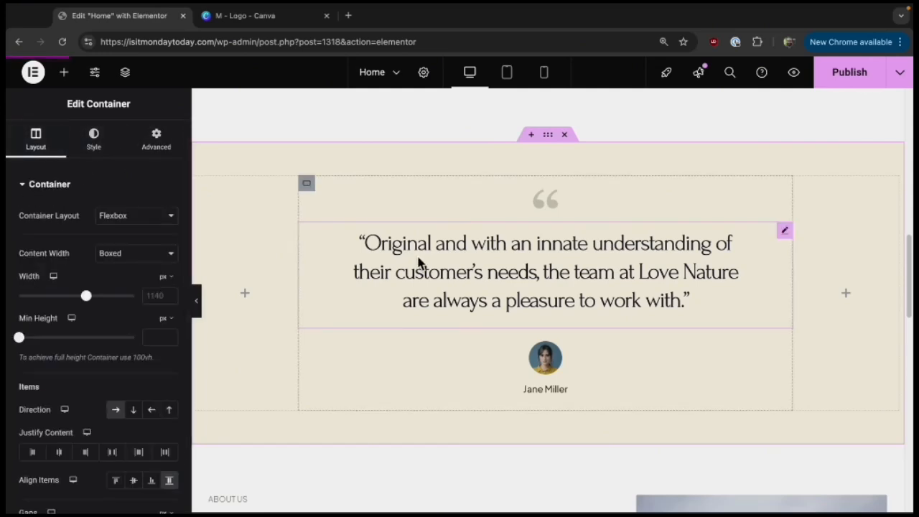
# Replace the testimonial quote with "Not all heroes wear capes. Some just tell you if it's Monday.".
pyautogui.doubleClick(398, 244)
pyautogui.click(366, 247)
pyautogui.moveTo(366, 247); pyautogui.dragTo(682, 300)
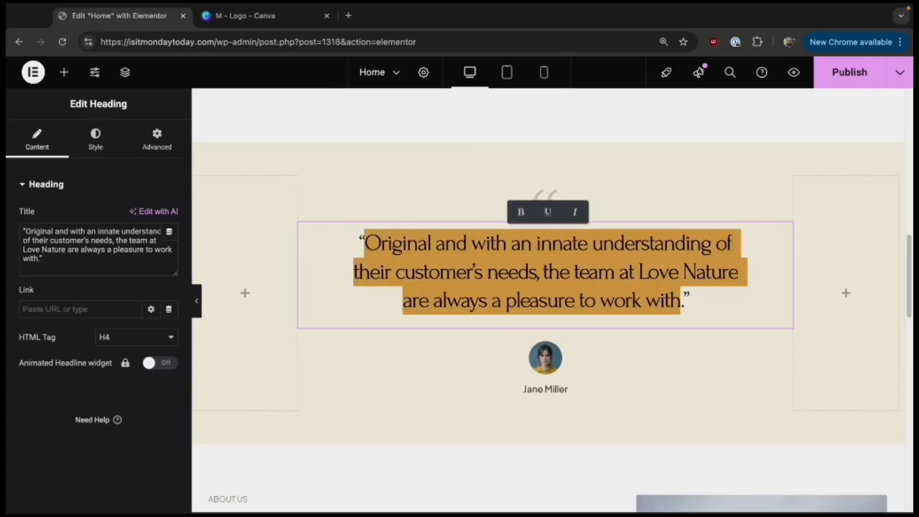
pyautogui.write('Not all he')
pyautogui.write('roes wear capes. Some ')
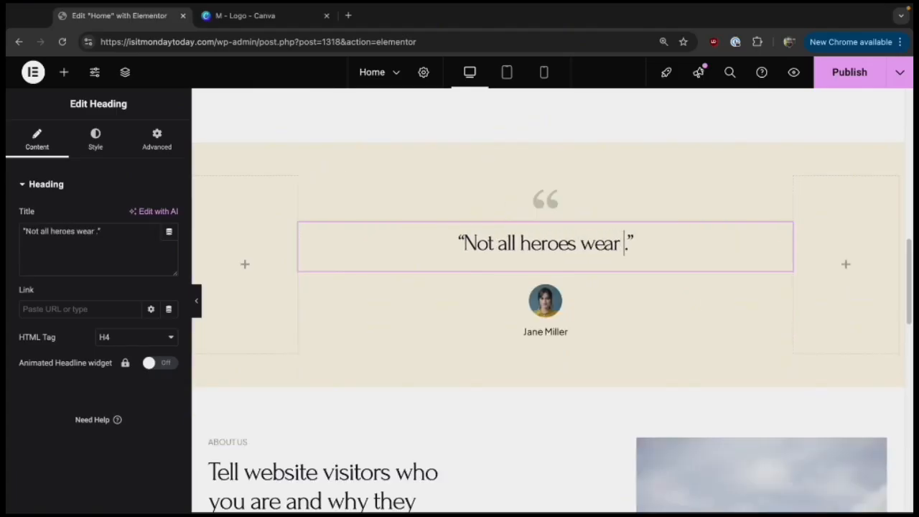
pyautogui.write("just tell you if it's Monday")
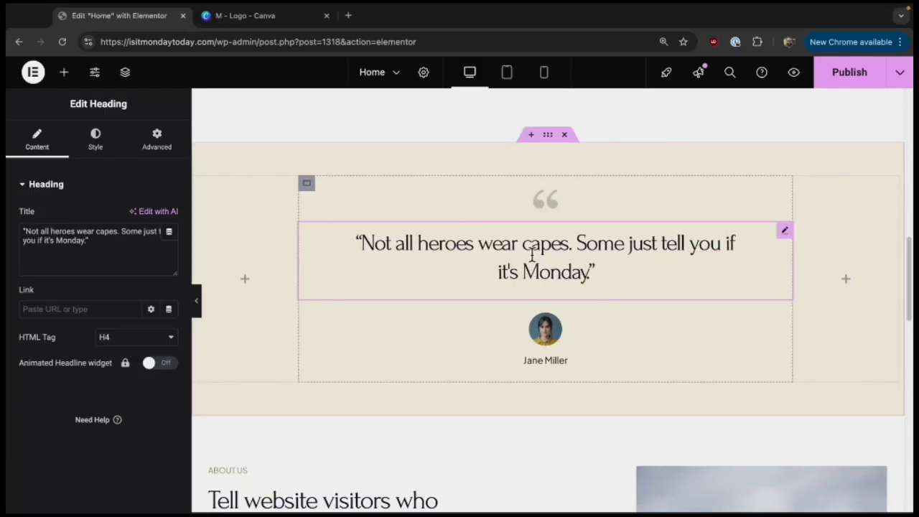
# Replace the leaf photo in the About Us section with monday1.png from the media library.
pyautogui.scroll(-1, 564, 301)
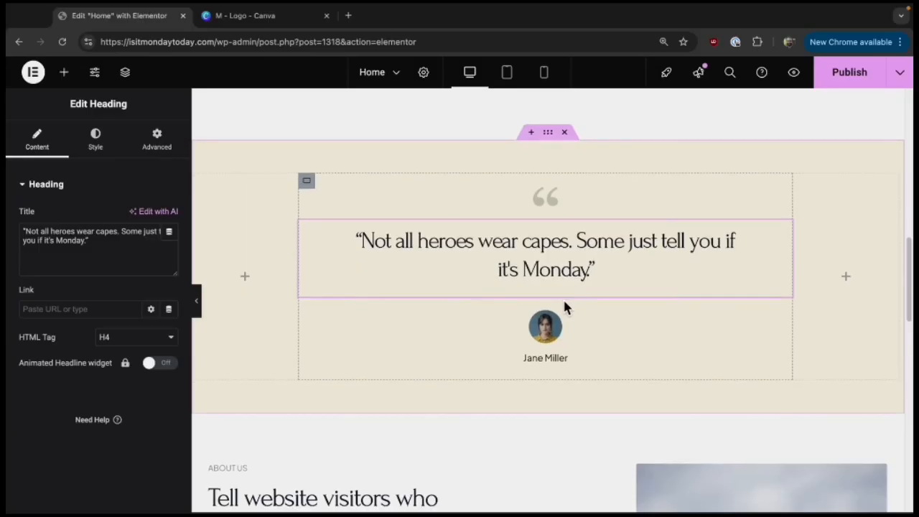
pyautogui.scroll(-5, 563, 298)
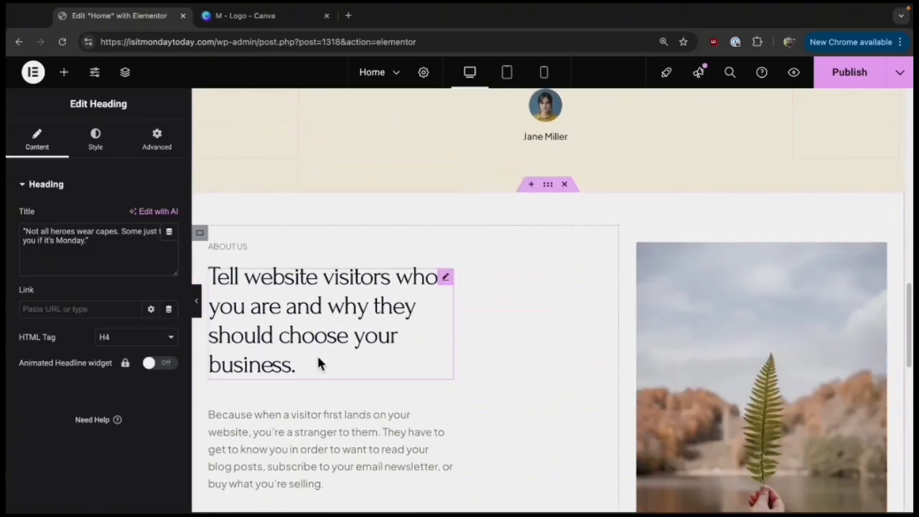
pyautogui.scroll(-1, 334, 365)
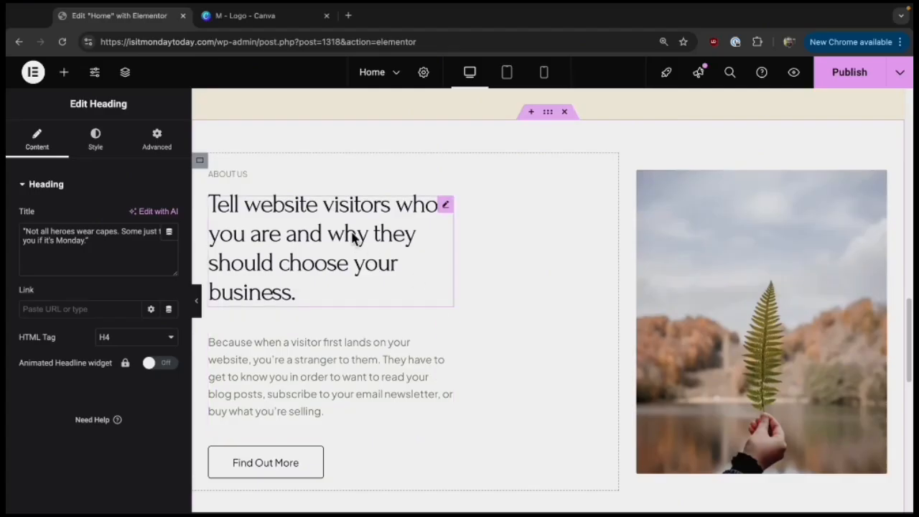
pyautogui.rightClick(467, 346)
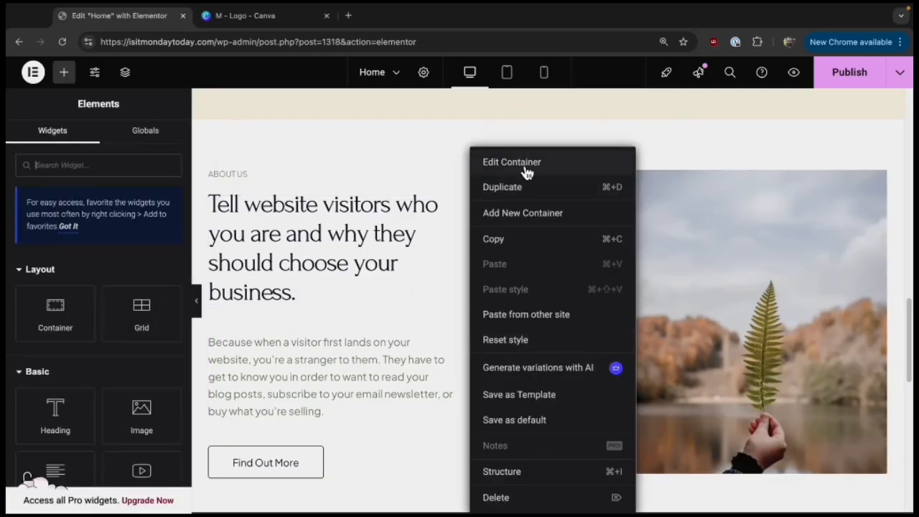
pyautogui.click(409, 393)
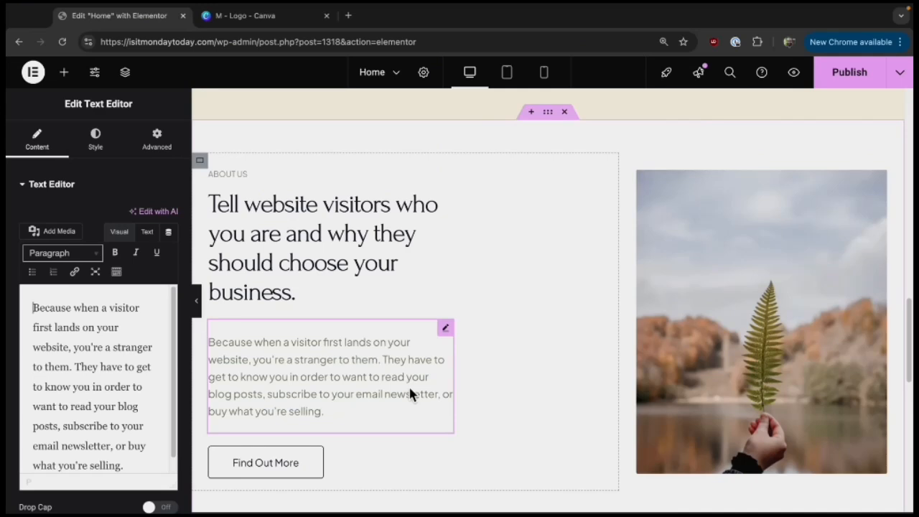
pyautogui.scroll(-1, 345, 394)
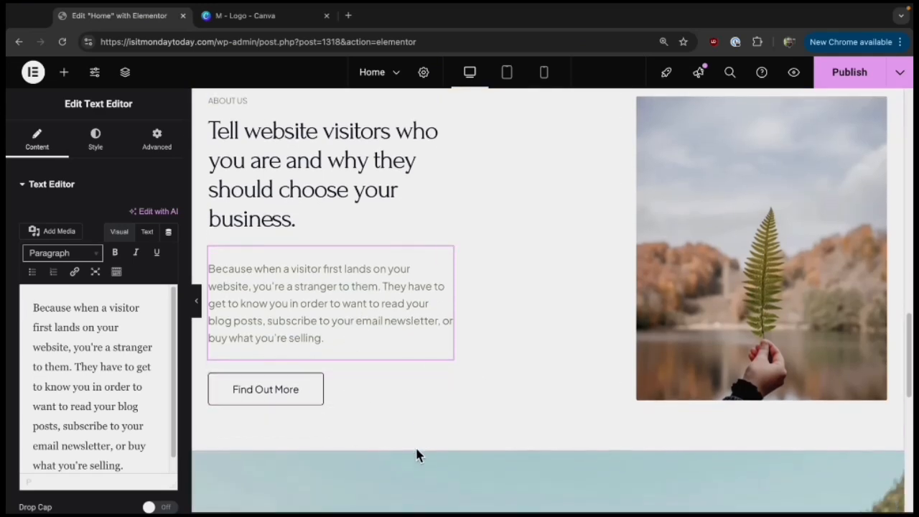
pyautogui.scroll(1, 388, 395)
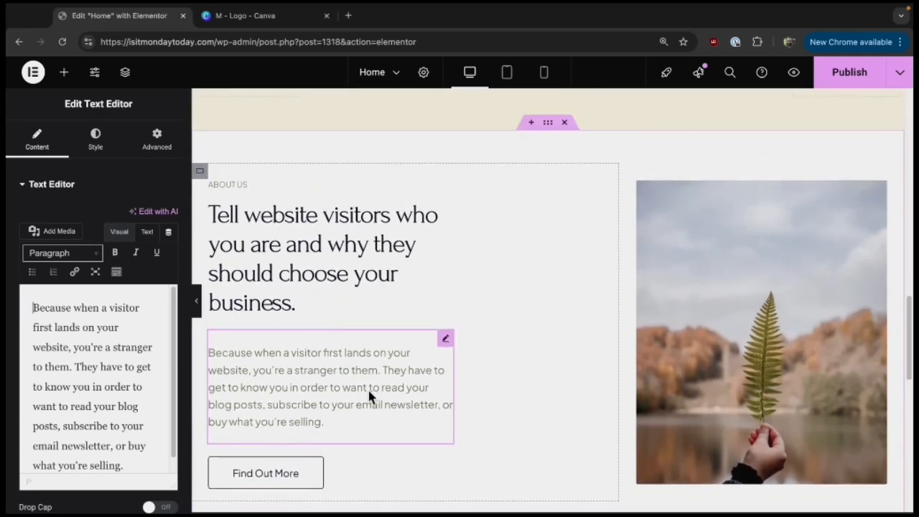
pyautogui.click(759, 331)
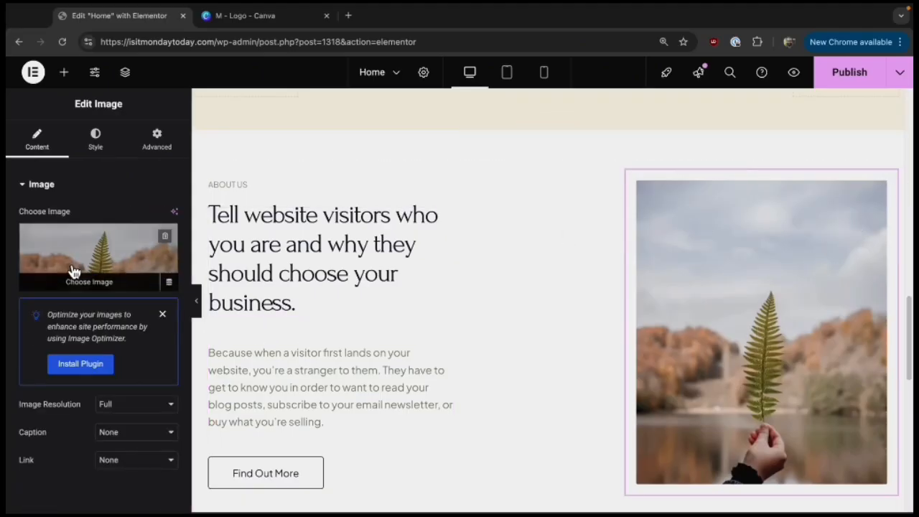
pyautogui.click(96, 281)
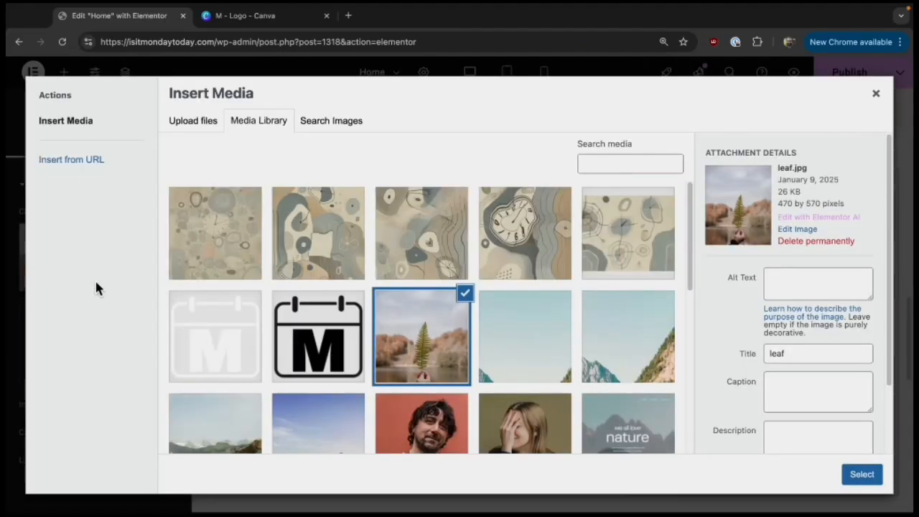
pyautogui.click(345, 248)
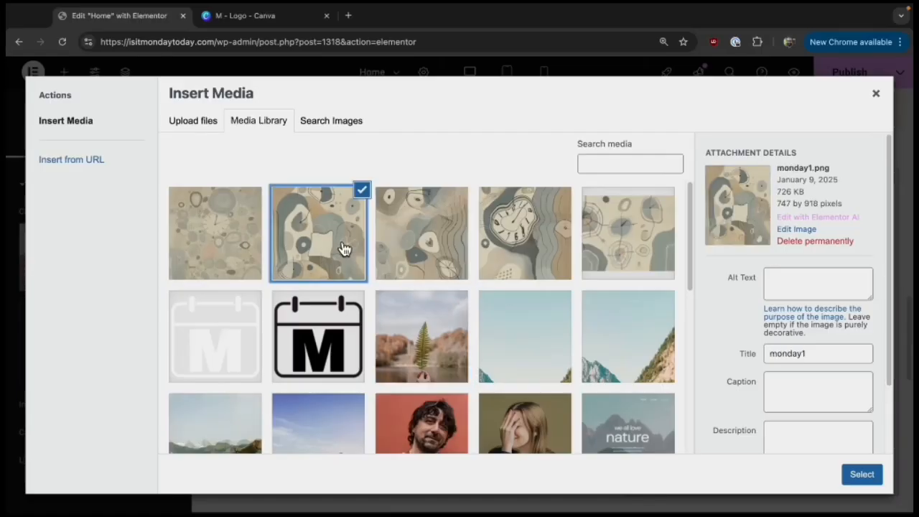
pyautogui.click(862, 475)
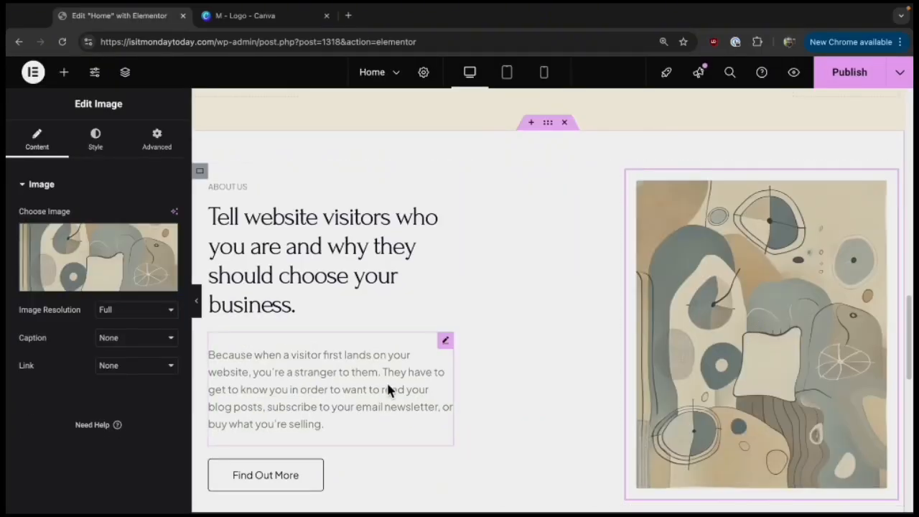
# Replace the About Us section's heading with "Because sometimes you just want to know if it is Monday.".
pyautogui.moveTo(267, 277)
pyautogui.mouseDown()
pyautogui.moveTo(278, 266)
pyautogui.moveTo(263, 258)
pyautogui.moveTo(278, 285)
pyautogui.mouseUp()
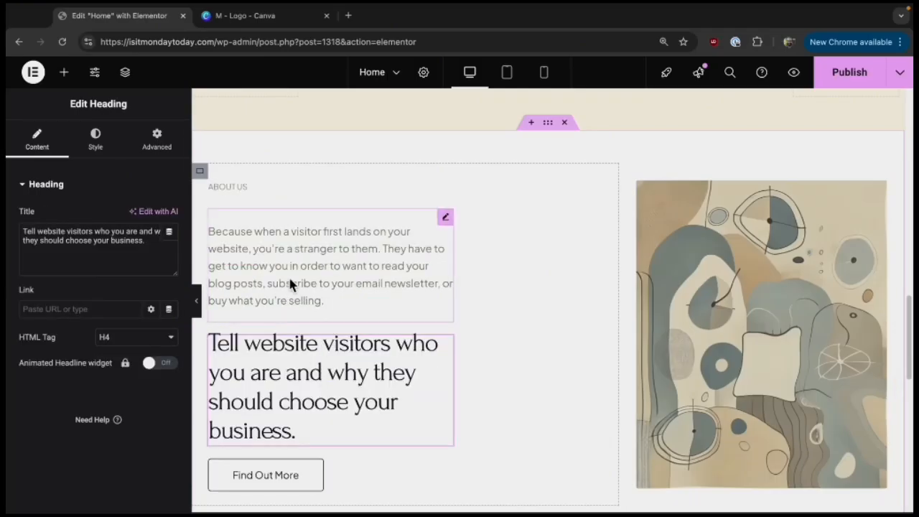
pyautogui.hotkey('ctrl', 'z')
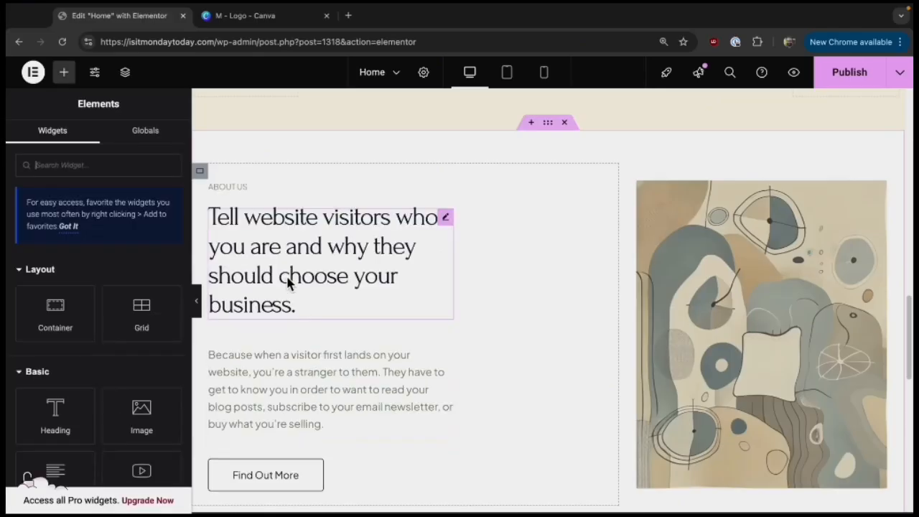
pyautogui.click(281, 307)
# Replace the About Us paragraph with the Monday-awareness mission statement beginning "Our mission is simple: to ensure no human being ever has to wonder".
pyautogui.click(278, 351)
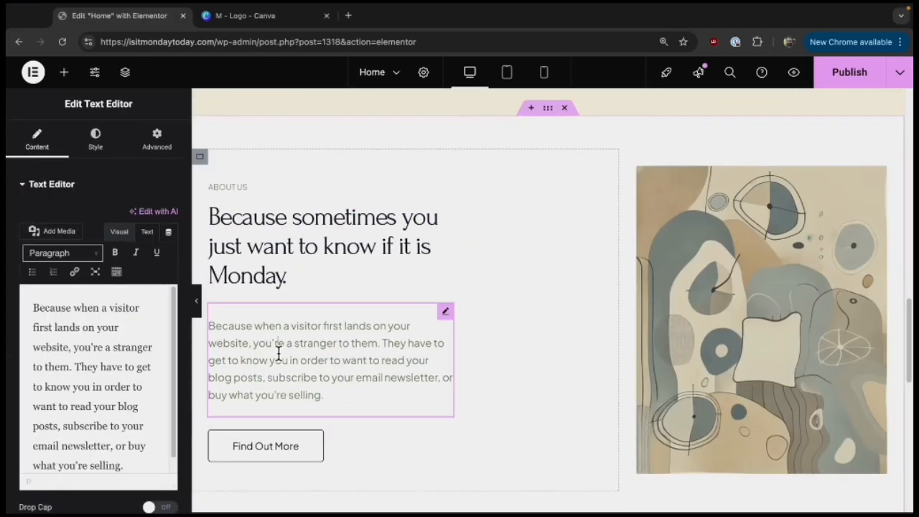
pyautogui.moveTo(264, 331); pyautogui.dragTo(286, 359)
pyautogui.click(119, 377)
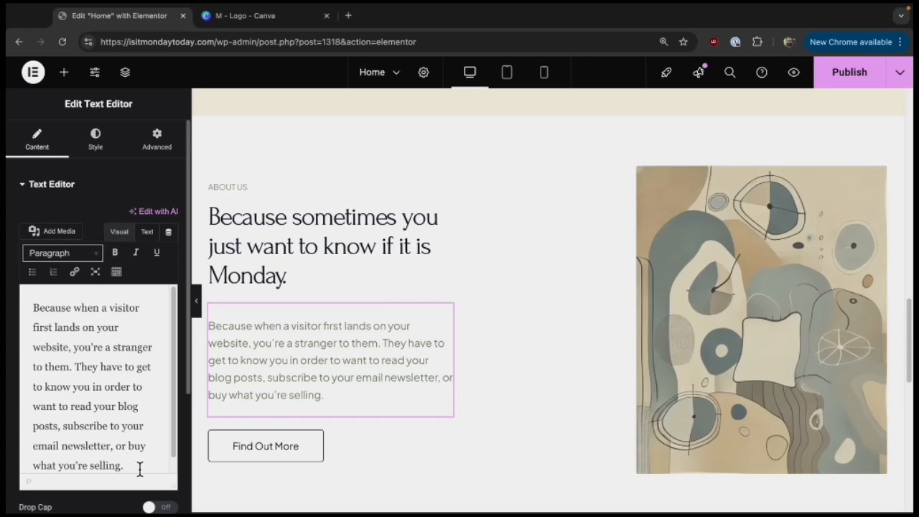
pyautogui.moveTo(139, 472); pyautogui.dragTo(23, 313)
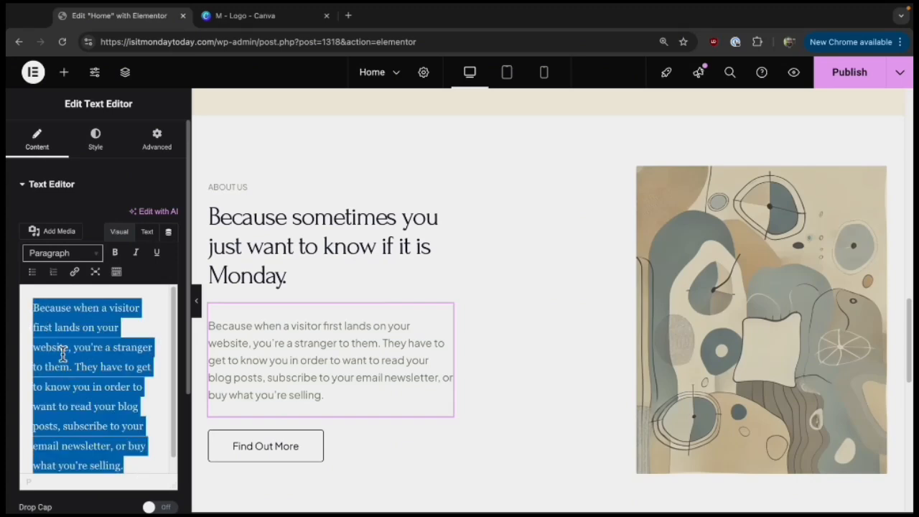
pyautogui.write("Our mission is simple: to ensure no human being ever has to wonder whether it's Monday again. We achieve this through cutting-edge day-tracking technology and unwavering dedication to Monday awareness.")
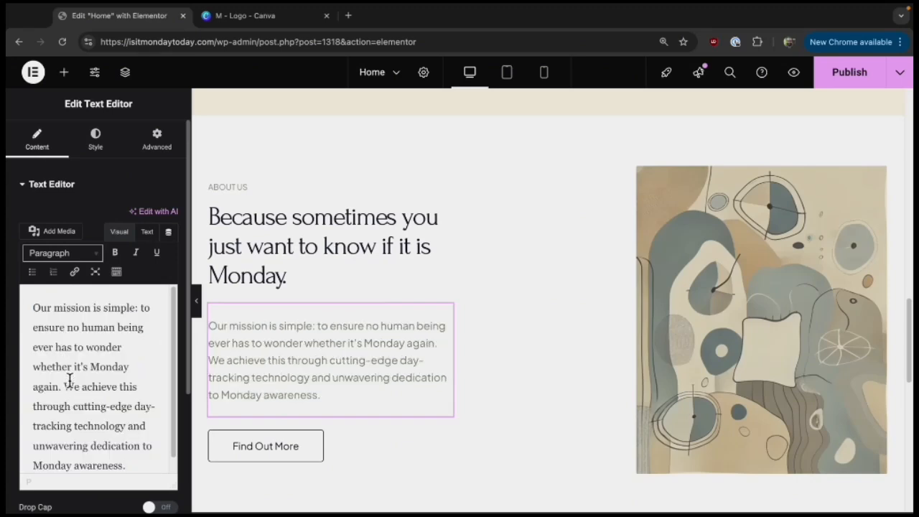
# Set the typography size of the small "ABOUT US" label above the heading to 24 px.
pyautogui.click(241, 187)
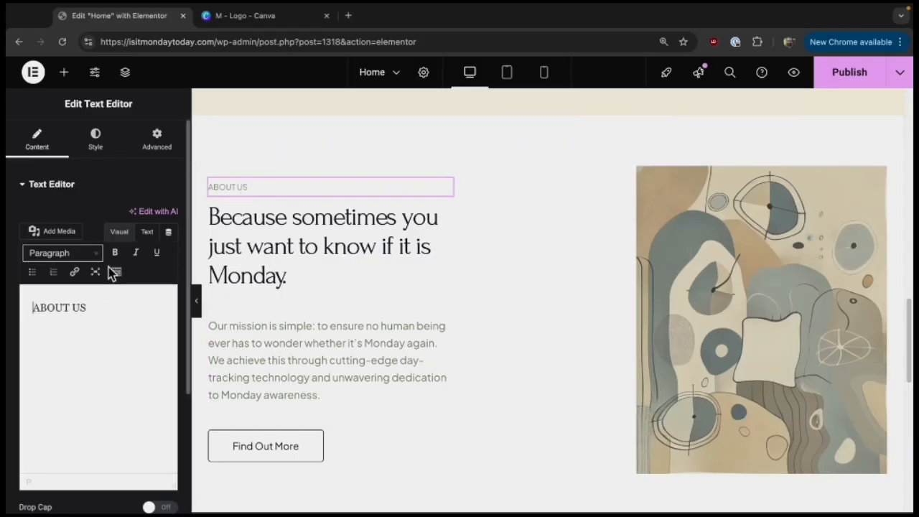
pyautogui.click(106, 146)
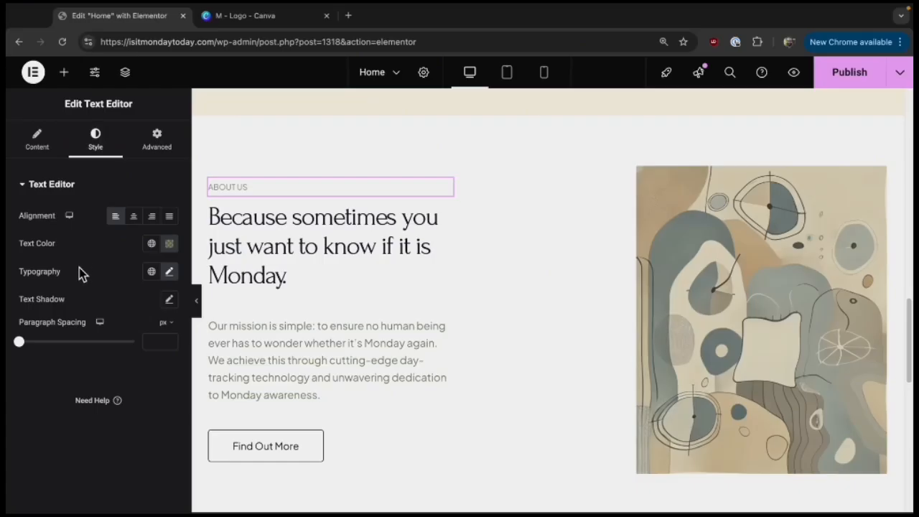
pyautogui.click(135, 218)
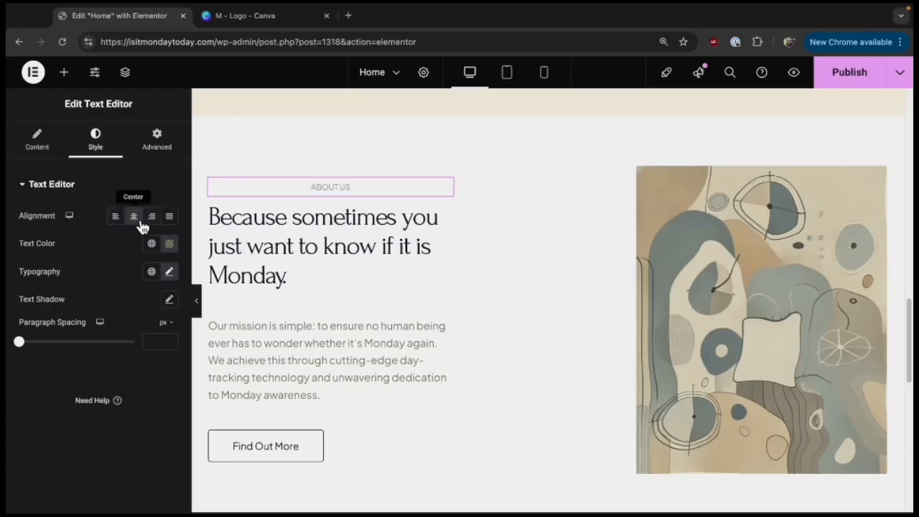
pyautogui.click(118, 216)
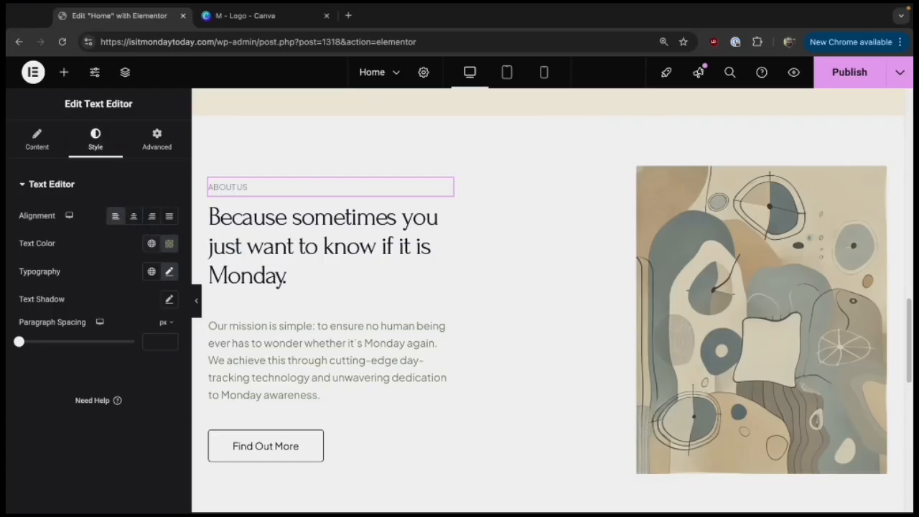
pyautogui.click(21, 341)
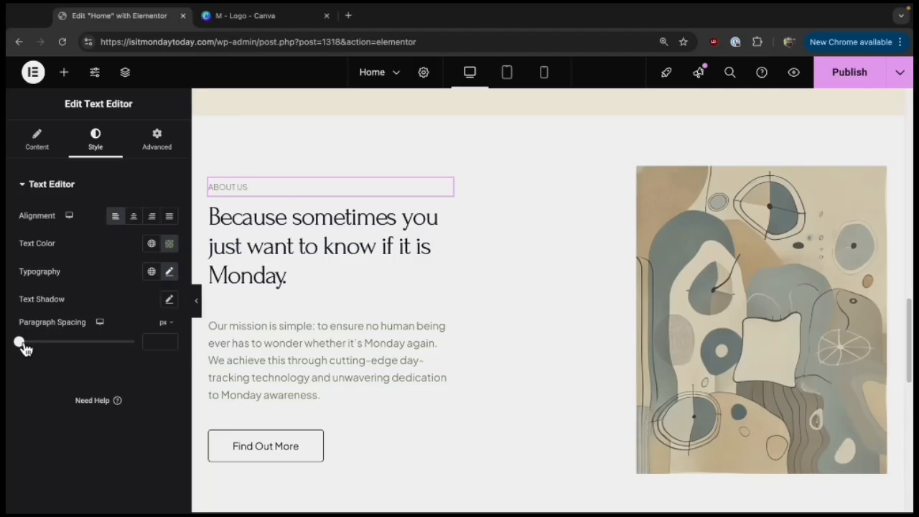
pyautogui.click(171, 274)
pyautogui.moveTo(37, 381); pyautogui.dragTo(45, 383)
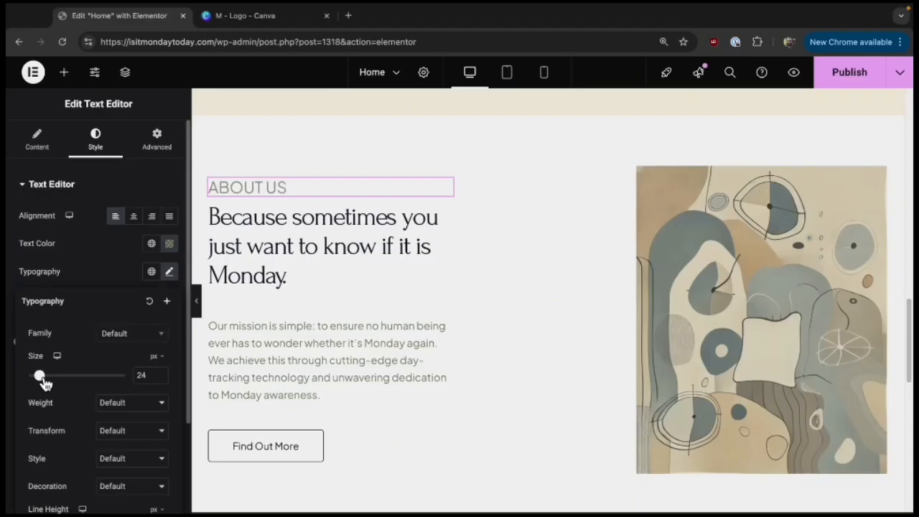
# Link the About Us section's "Find Out More" button to the site's About page.
pyautogui.scroll(-2, 318, 269)
pyautogui.click(259, 363)
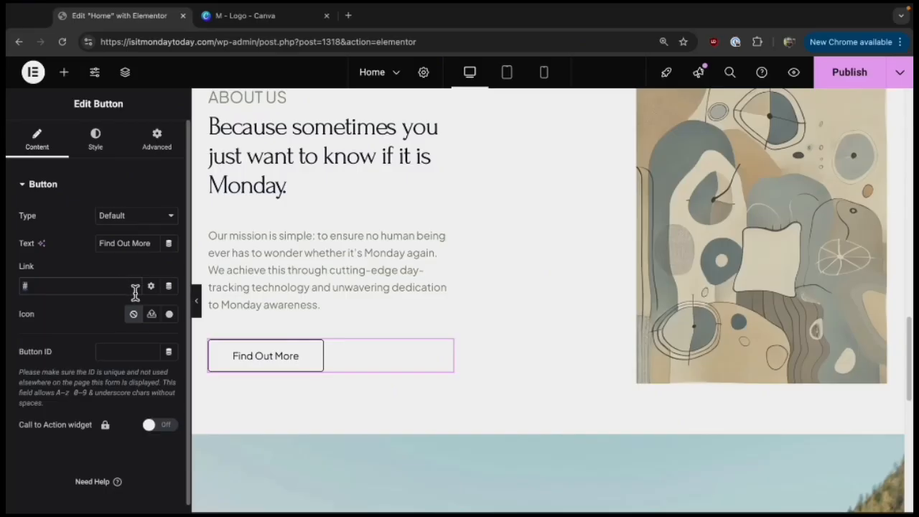
pyautogui.press('BackSpace')
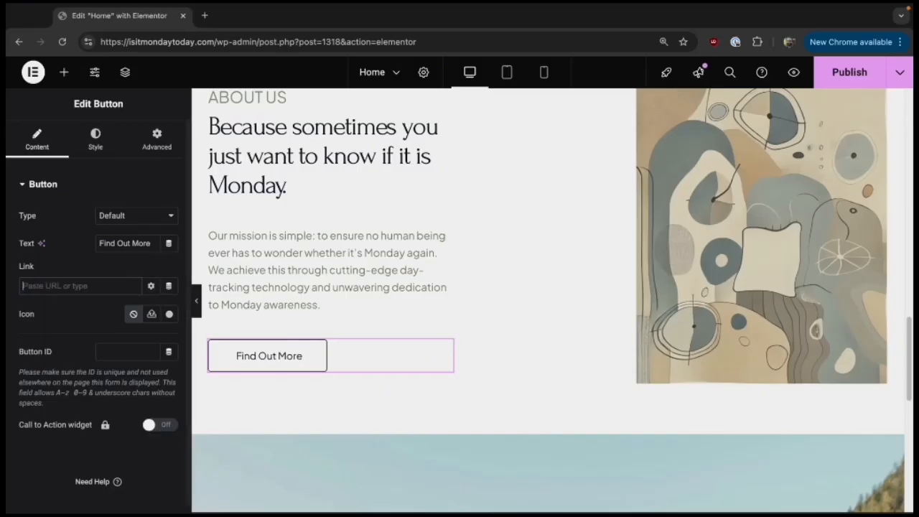
pyautogui.write('abo')
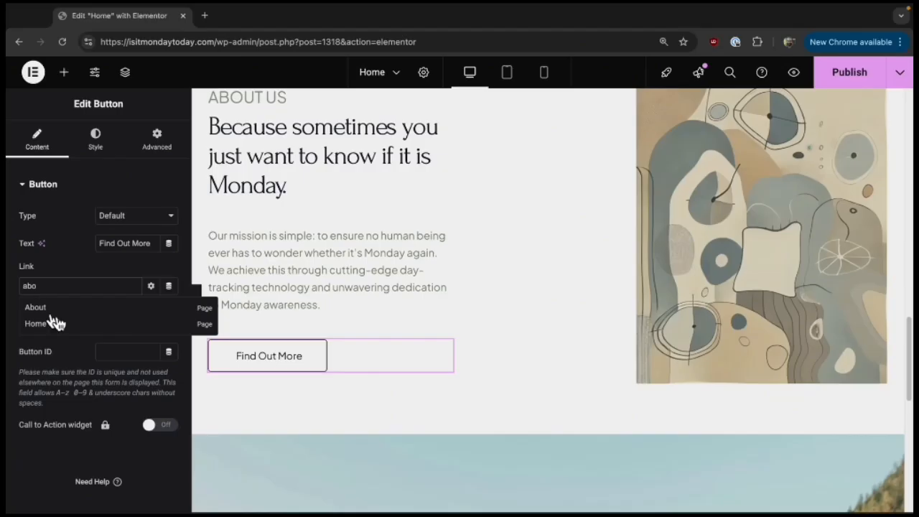
pyautogui.click(36, 307)
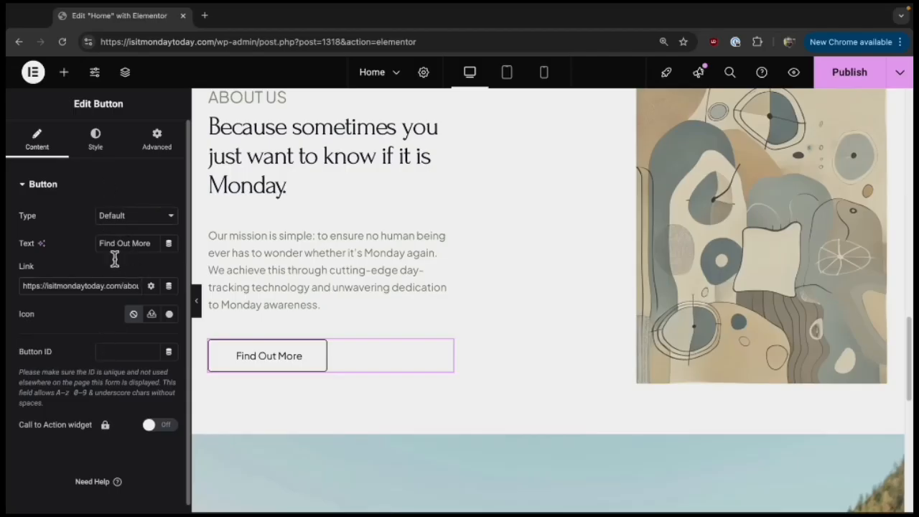
# Clear the "Find Out More" button's transparent background type setting to give it the site's default orange fill.
pyautogui.click(96, 151)
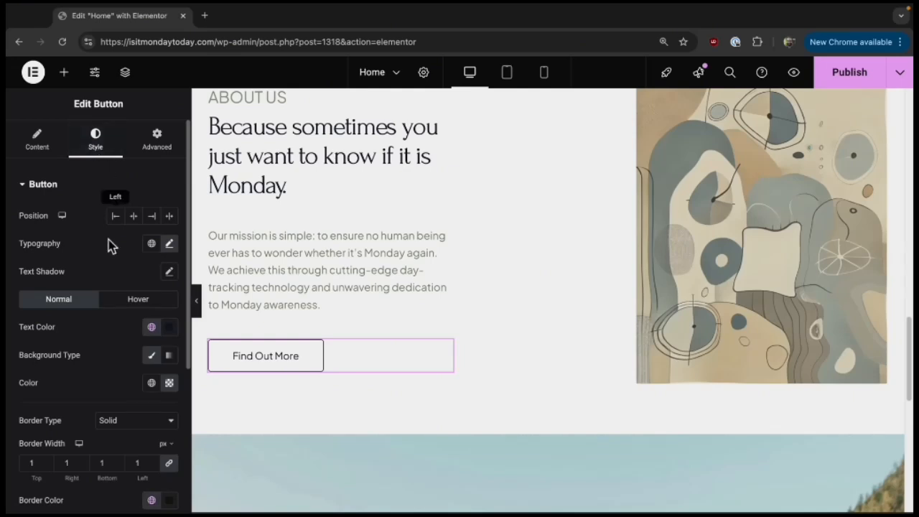
pyautogui.scroll(-1, 125, 387)
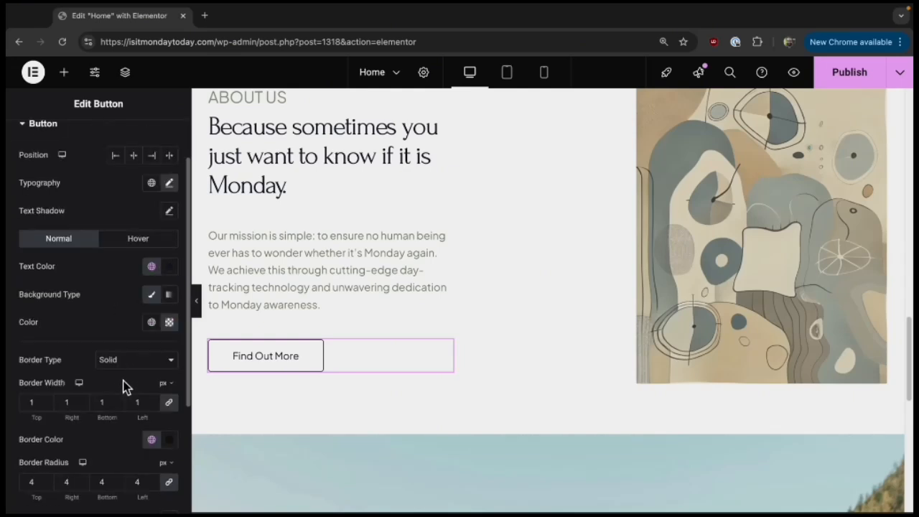
pyautogui.click(155, 297)
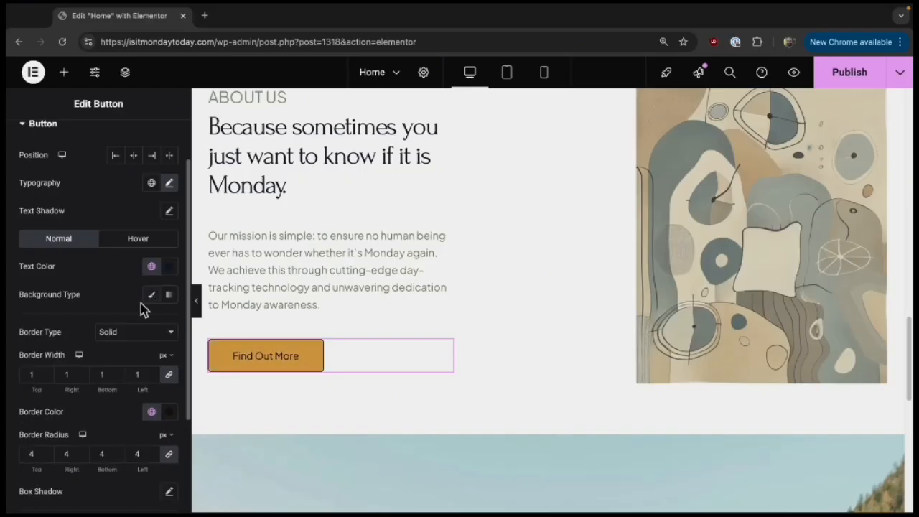
pyautogui.scroll(-2, 102, 396)
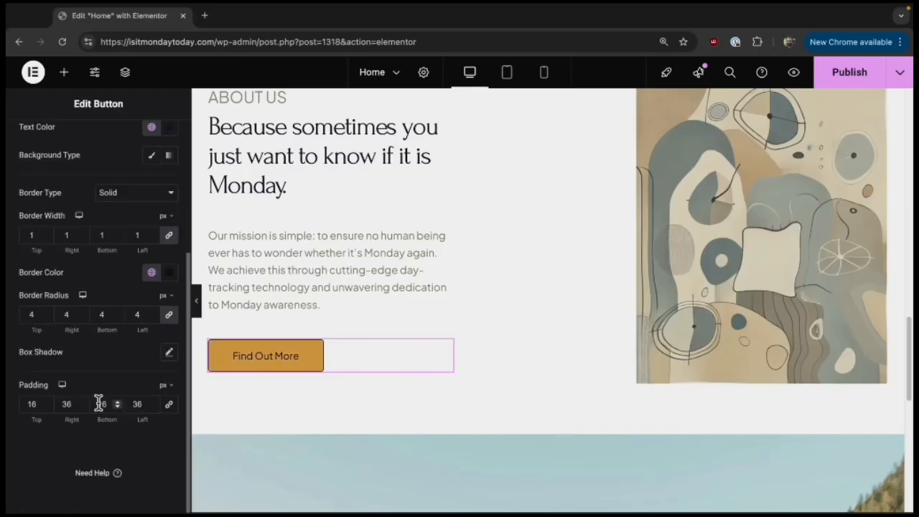
pyautogui.scroll(-1, 535, 311)
pyautogui.scroll(-4, 536, 316)
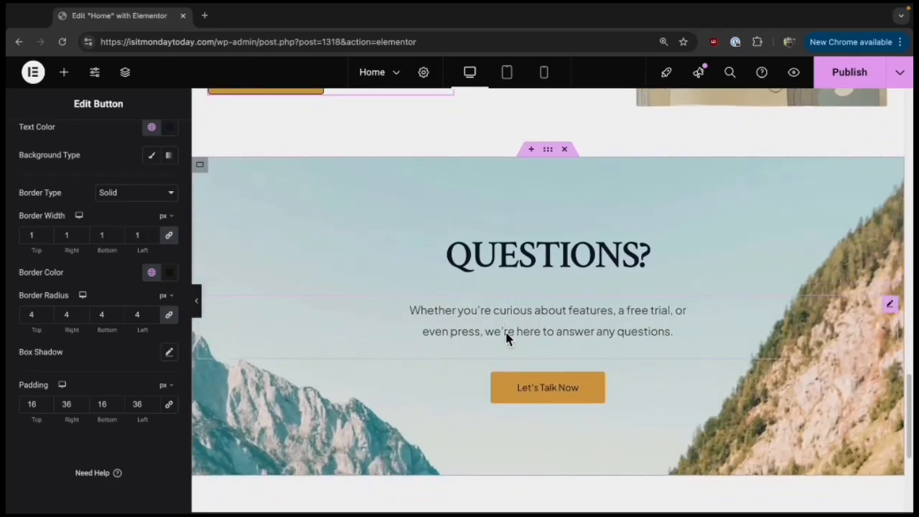
# Add an empty flexbox container between the About Us section and the Questions section.
pyautogui.scroll(-1, 506, 339)
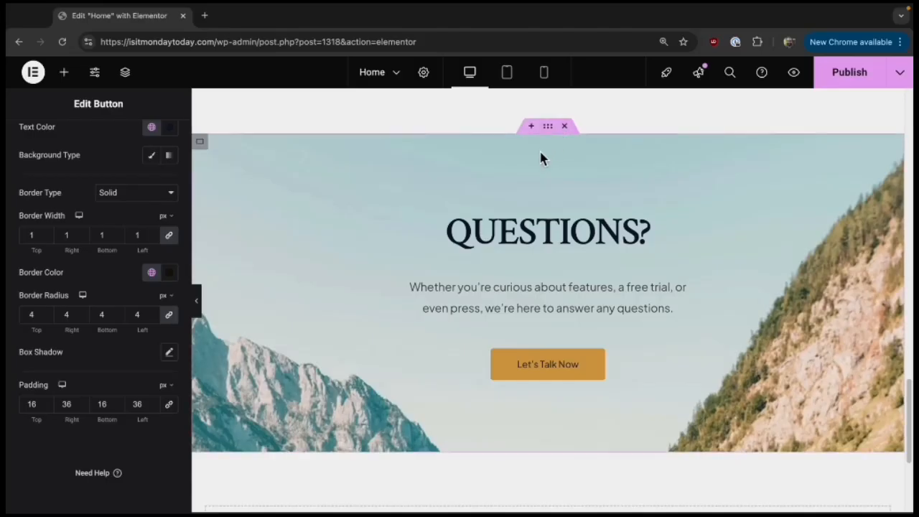
pyautogui.scroll(-3, 488, 307)
pyautogui.scroll(3, 487, 307)
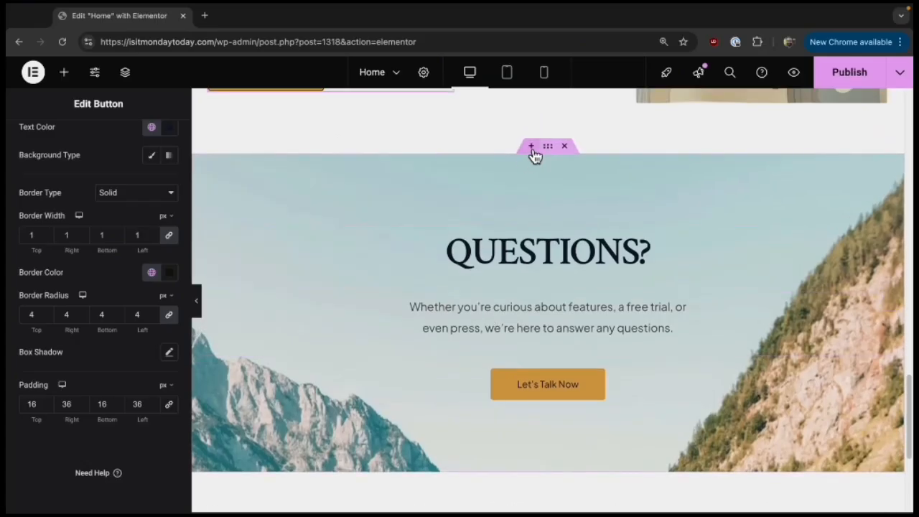
pyautogui.click(532, 147)
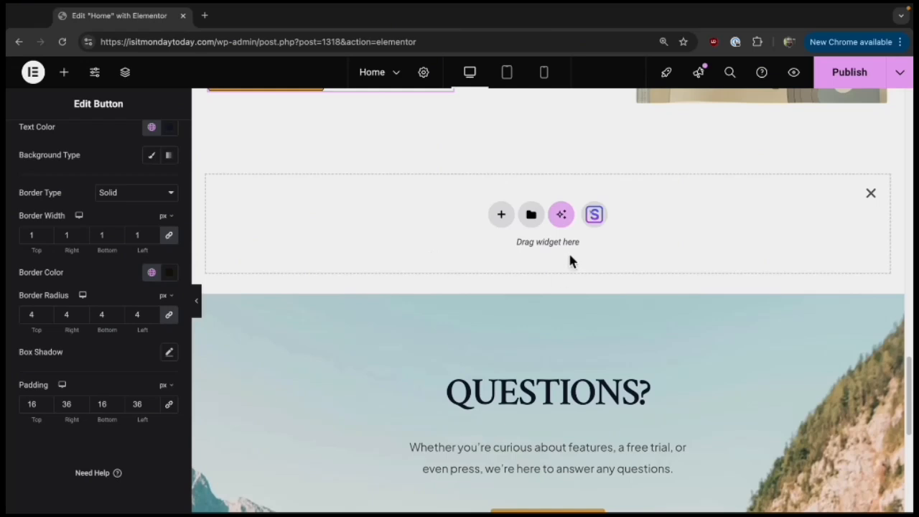
pyautogui.click(503, 223)
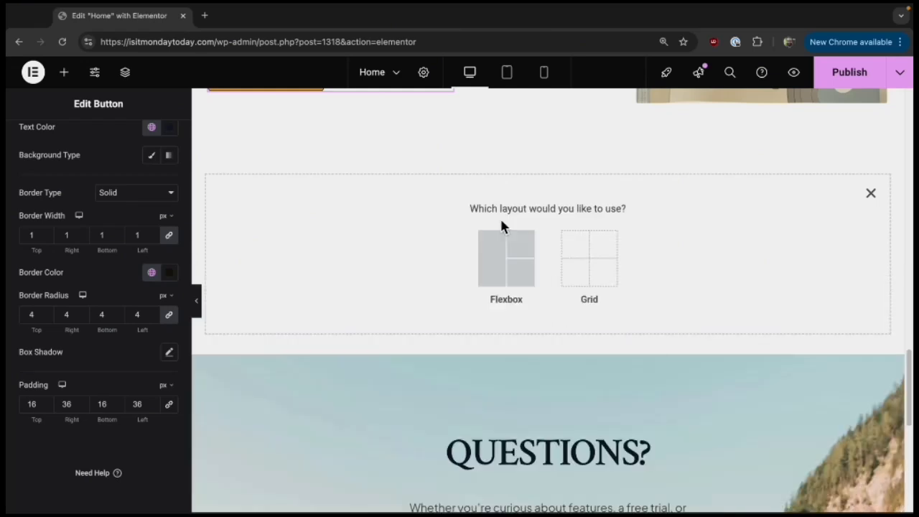
pyautogui.click(514, 271)
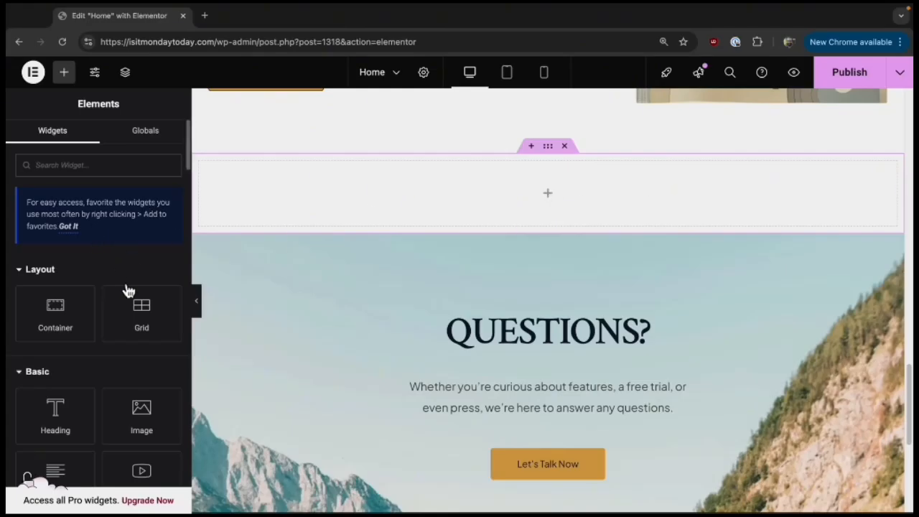
# Look through the layout, basic and Pro widgets, and delete the empty container above the Questions section.
pyautogui.scroll(-2, 114, 287)
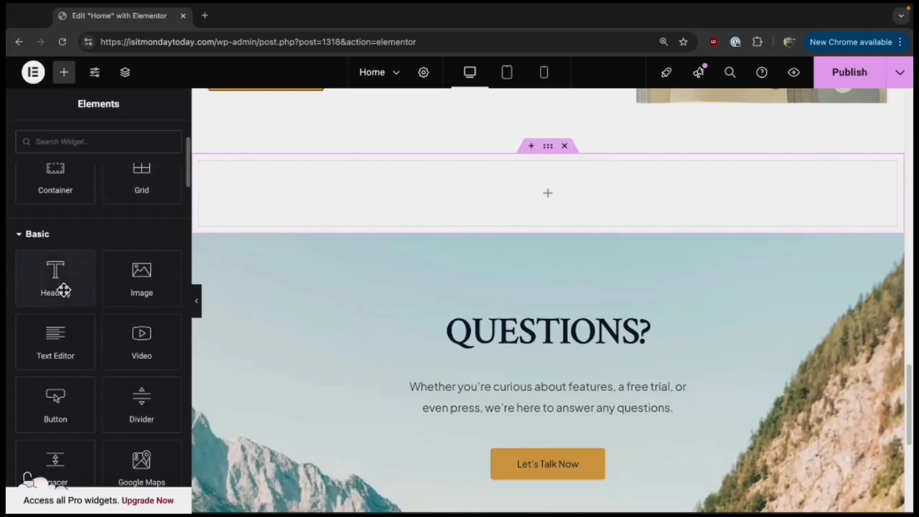
pyautogui.scroll(-1, 144, 280)
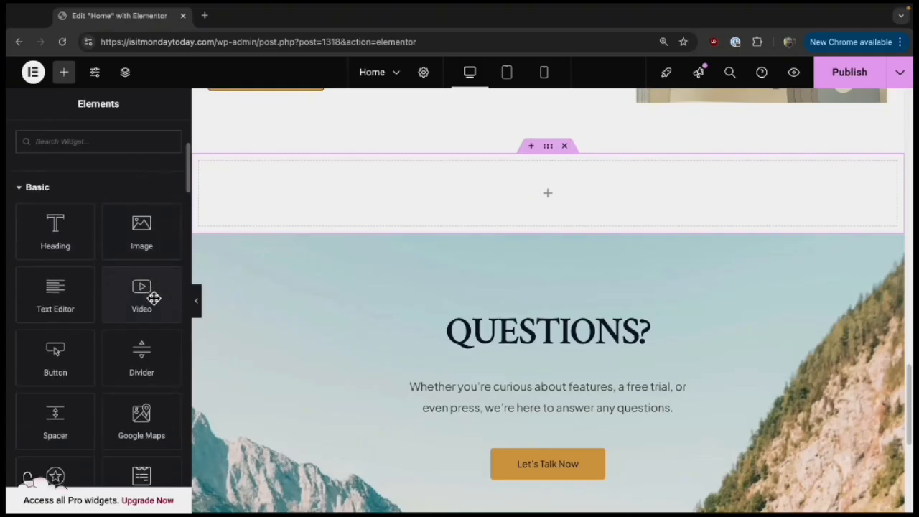
pyautogui.scroll(-3, 143, 323)
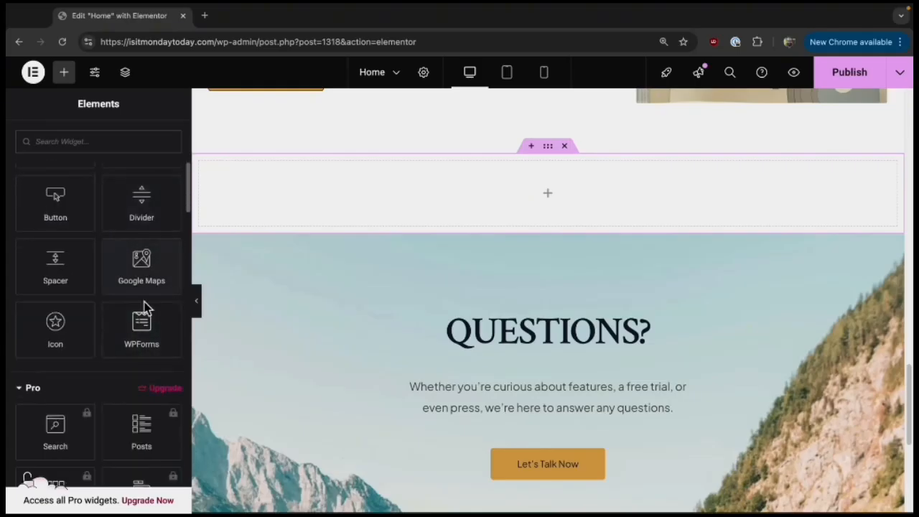
pyautogui.scroll(-1, 133, 305)
pyautogui.scroll(-3, 113, 417)
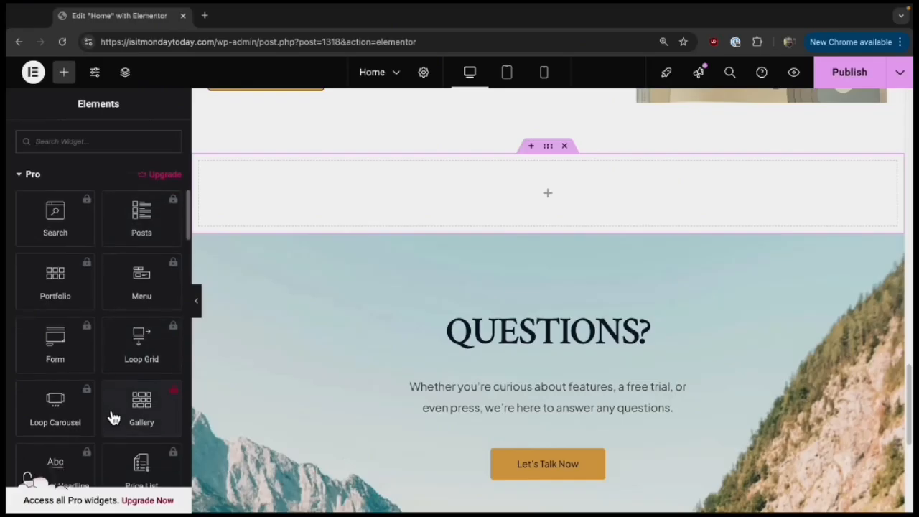
pyautogui.scroll(-2, 113, 416)
pyautogui.scroll(15, 115, 402)
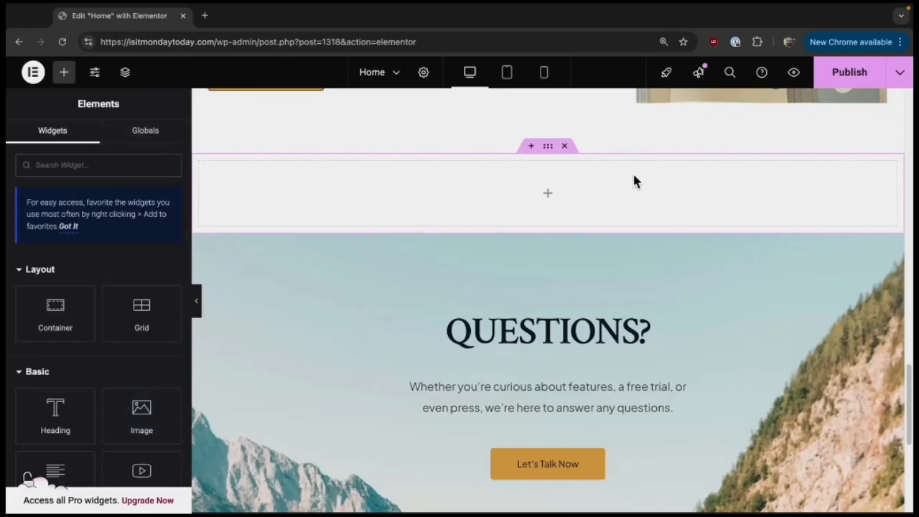
pyautogui.click(564, 147)
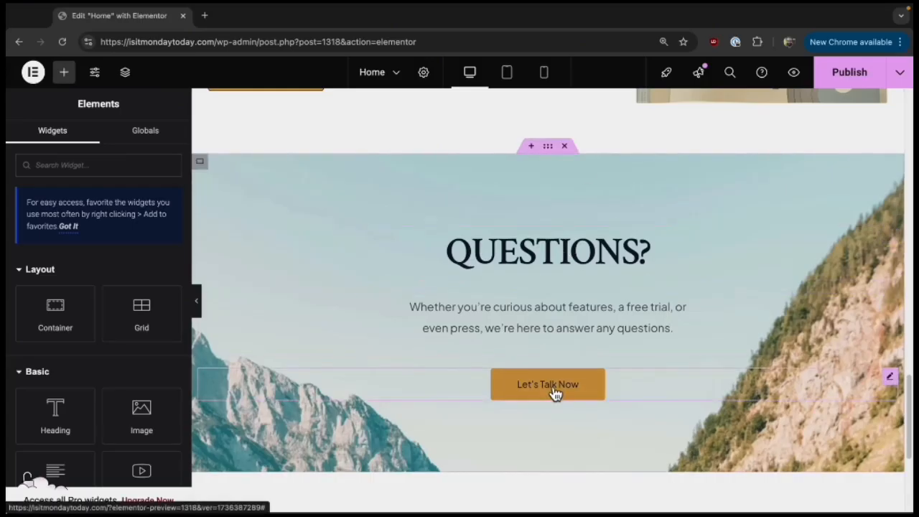
# Replace the Questions section's paragraph with the Monday-themed contact text beginning "Need to reach out? Have a burning Monday-related question? We're here to help!".
pyautogui.click(556, 269)
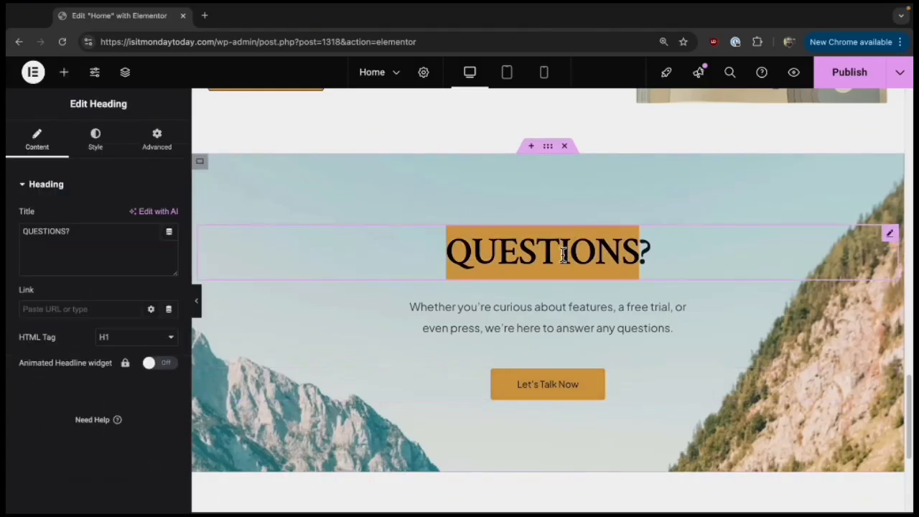
pyautogui.click(485, 317)
pyautogui.moveTo(146, 374); pyautogui.dragTo(10, 297)
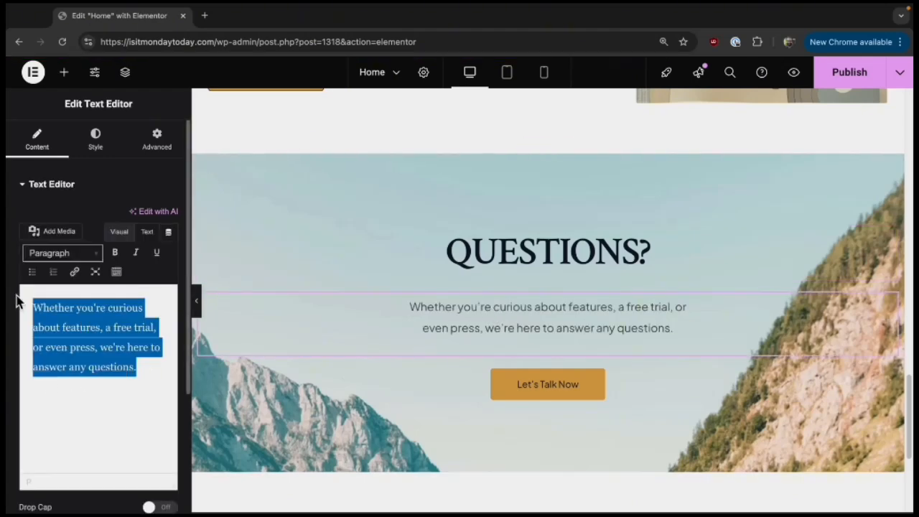
pyautogui.write("Need to reach out? Have a burning Monday-related question? We're here to help! Unless it's Monday, in which case we might be a bit slow to respond.")
# Link the Questions section's "Let's Talk Now" button to the contact page on isitmondaytoday.com.
pyautogui.click(584, 398)
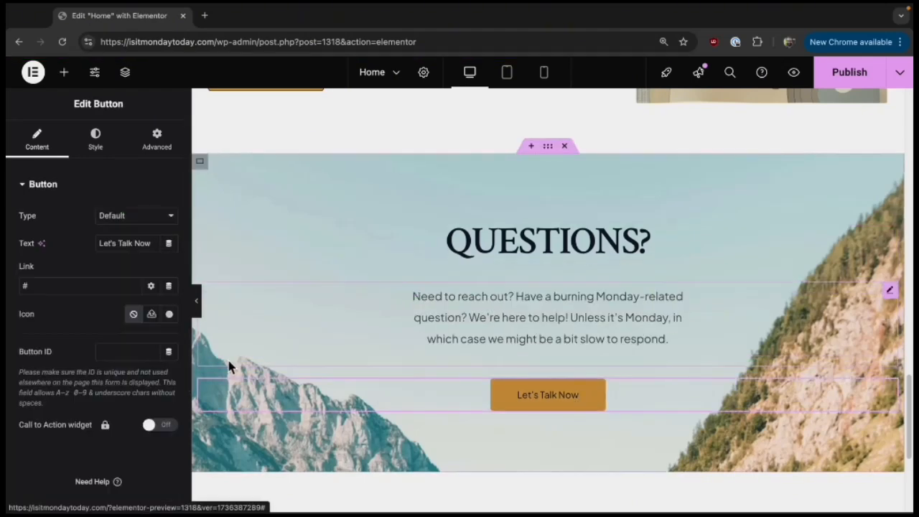
pyautogui.click(67, 290)
pyautogui.press('BackSpace')
pyautogui.write('daytoday.com/cont')
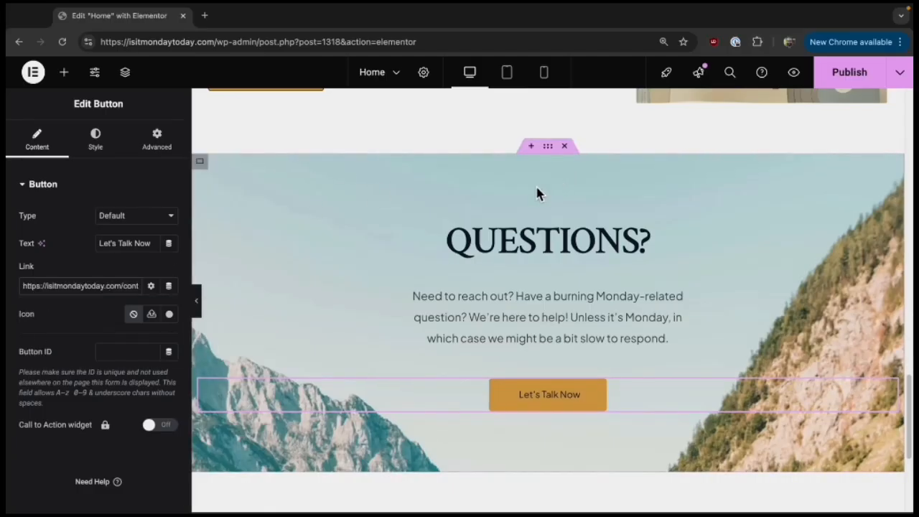
# Replace the Questions container's background image with monday-hero.png from the media library.
pyautogui.click(202, 165)
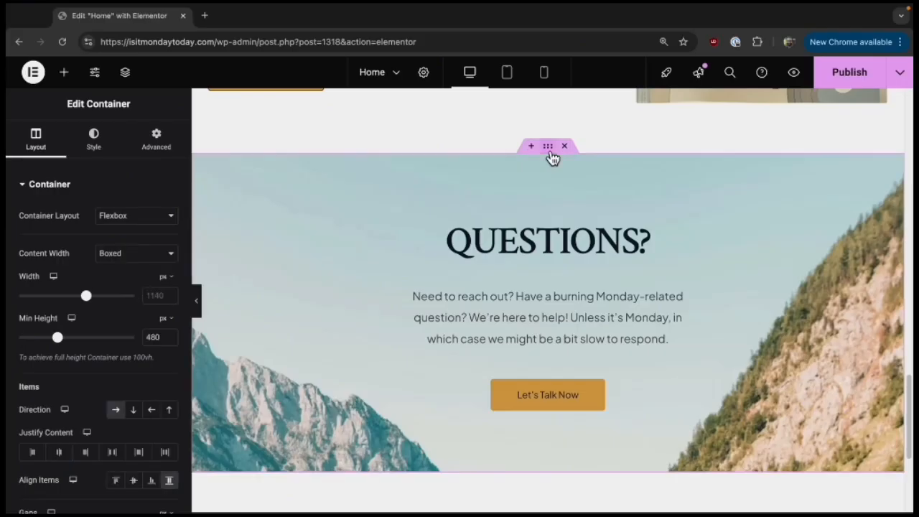
pyautogui.click(86, 147)
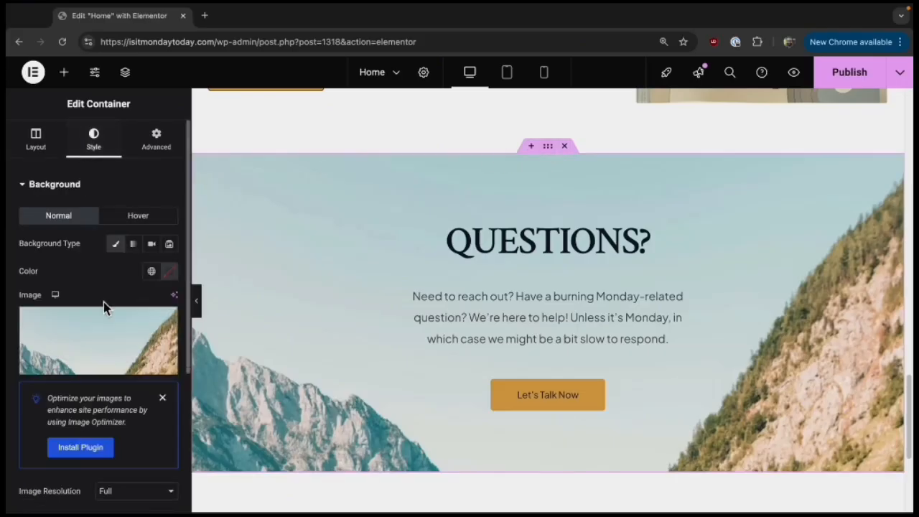
pyautogui.moveTo(100, 337)
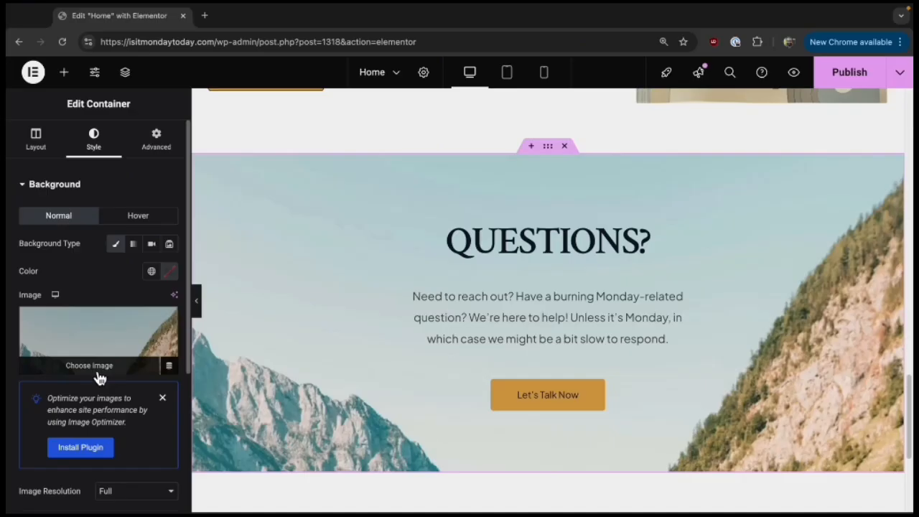
pyautogui.click(91, 365)
pyautogui.click(232, 242)
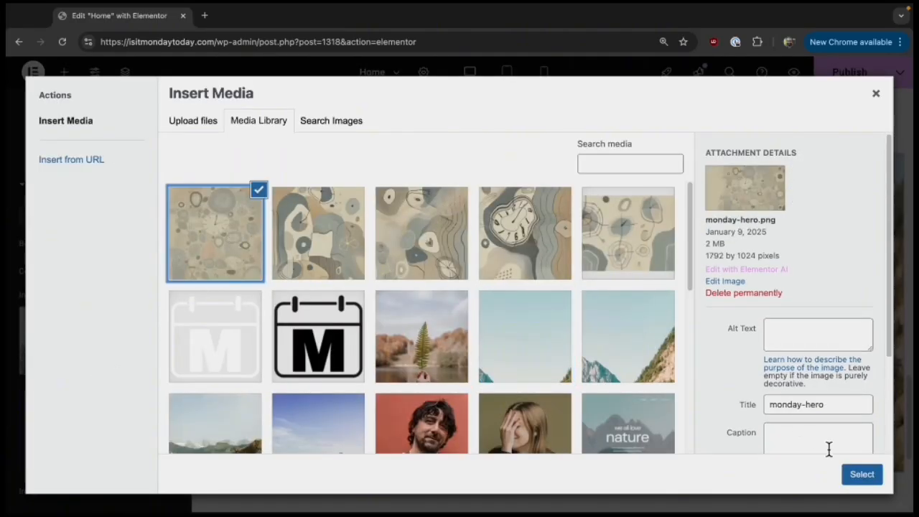
pyautogui.click(862, 477)
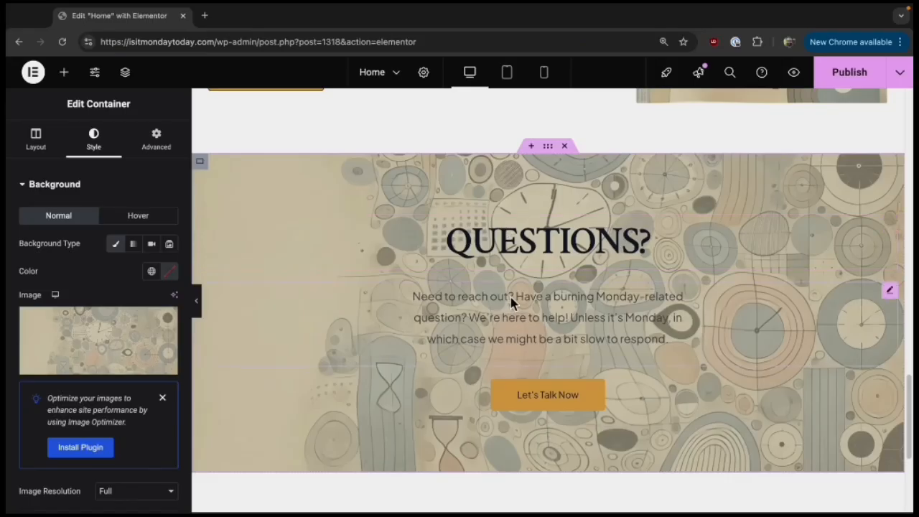
# Set the "QUESTIONS?" heading's text color to white (#FFFFFF).
pyautogui.click(500, 245)
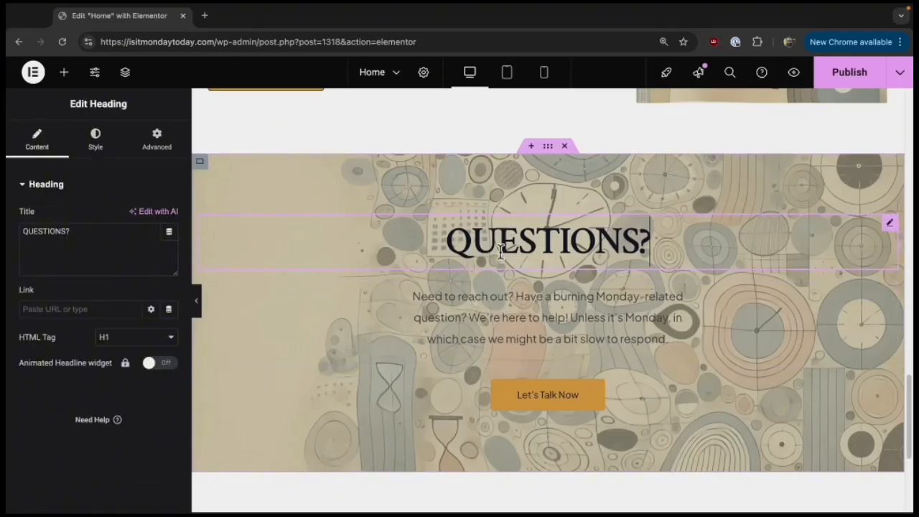
pyautogui.click(97, 137)
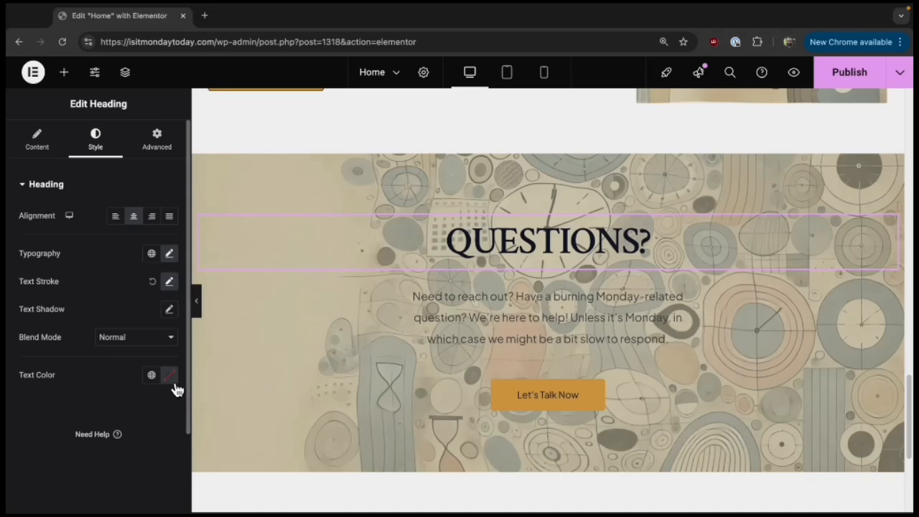
pyautogui.click(169, 374)
pyautogui.moveTo(114, 237); pyautogui.dragTo(84, 195)
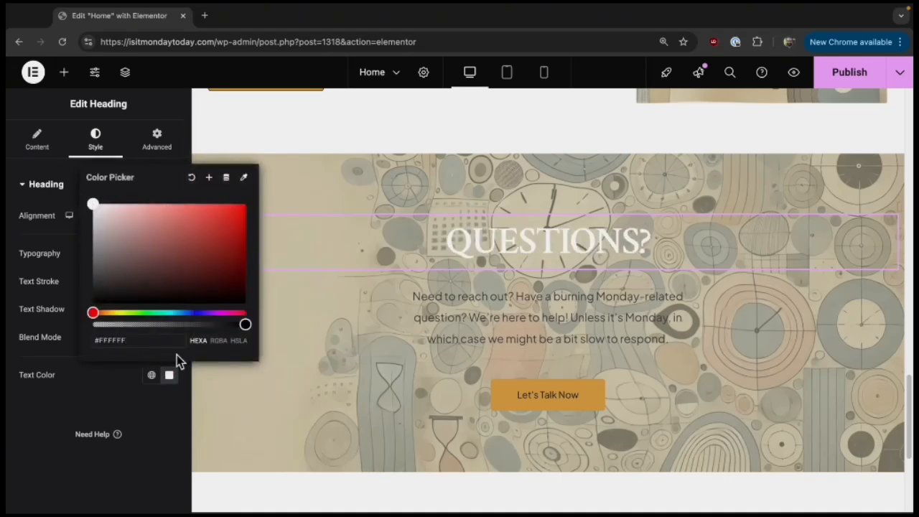
pyautogui.click(164, 456)
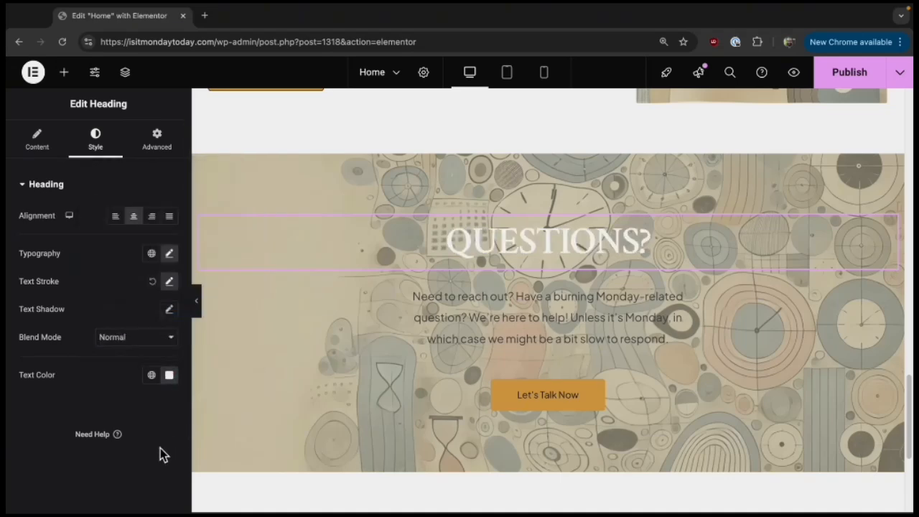
# Set the text color of the paragraph under the "QUESTIONS?" heading to white.
pyautogui.scroll(1, 517, 351)
pyautogui.click(518, 353)
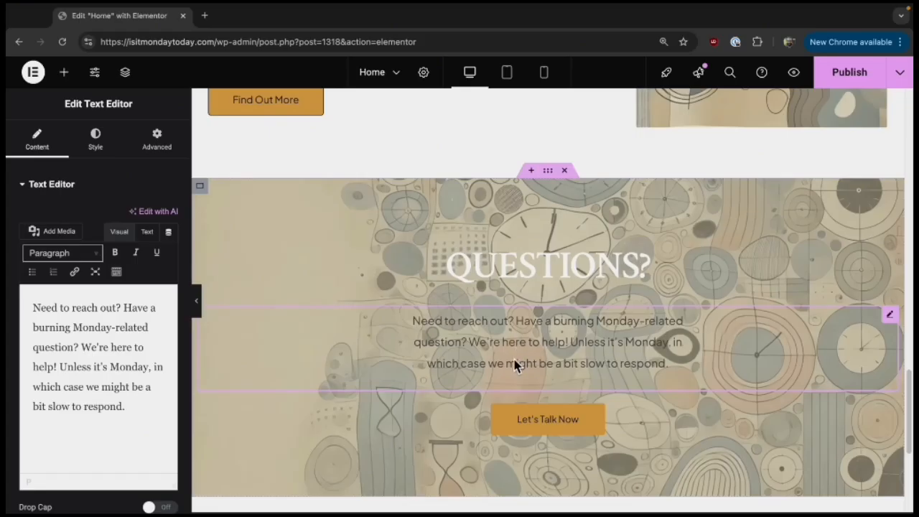
pyautogui.click(95, 138)
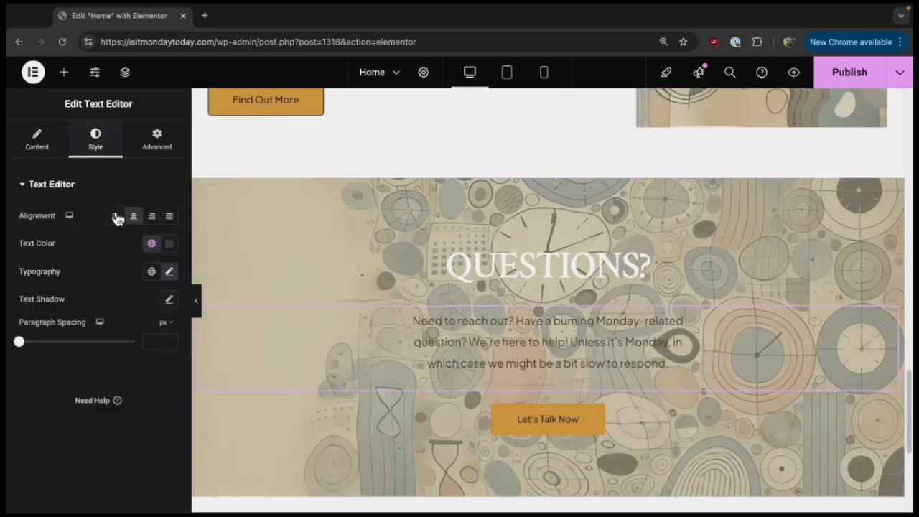
pyautogui.click(168, 244)
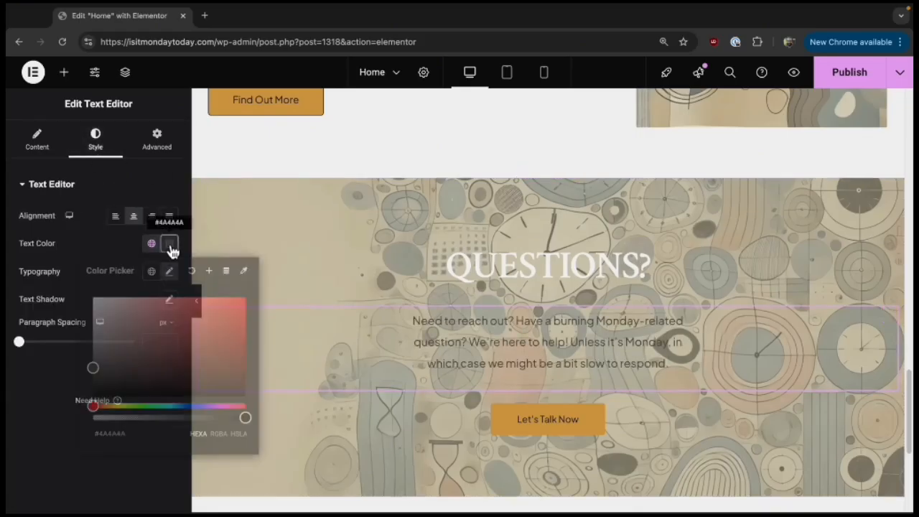
pyautogui.click(63, 465)
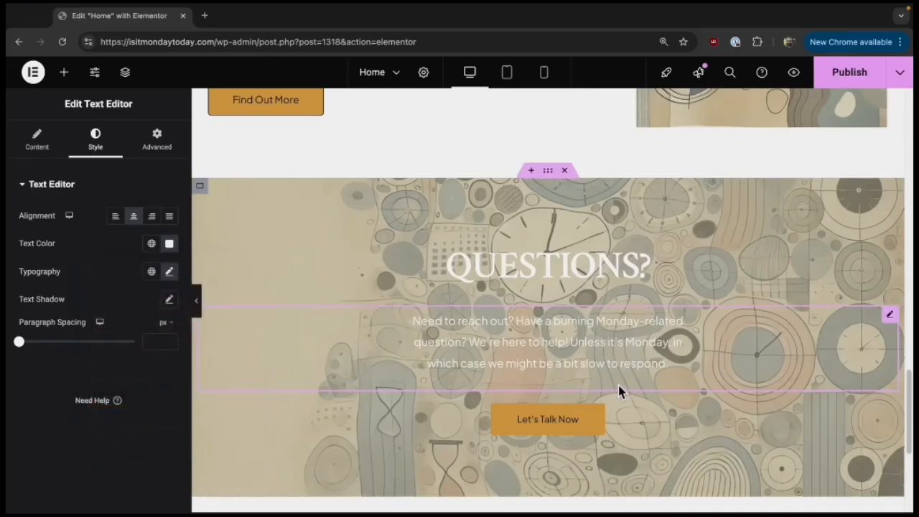
# Give the Questions paragraph a fully opaque black text shadow, rgba(0, 0, 0, 1), with a blur of 3.
pyautogui.scroll(15, 571, 384)
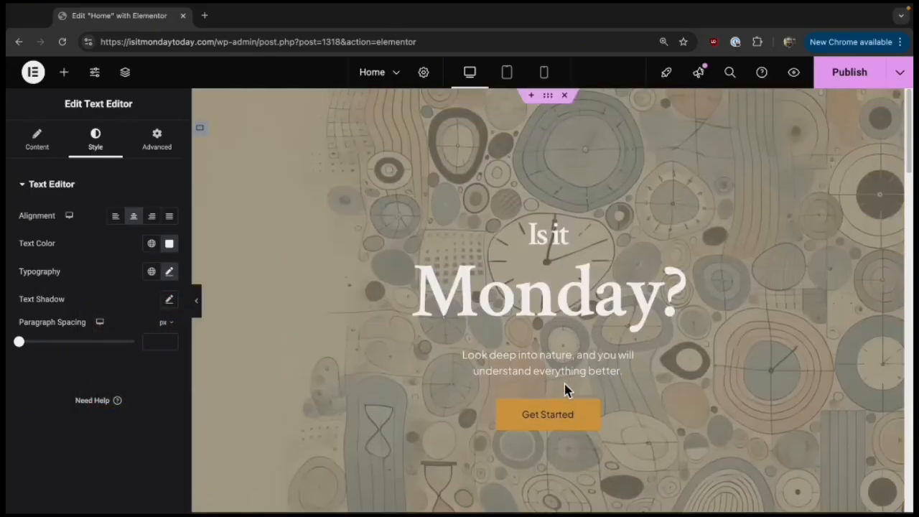
pyautogui.scroll(-20, 564, 386)
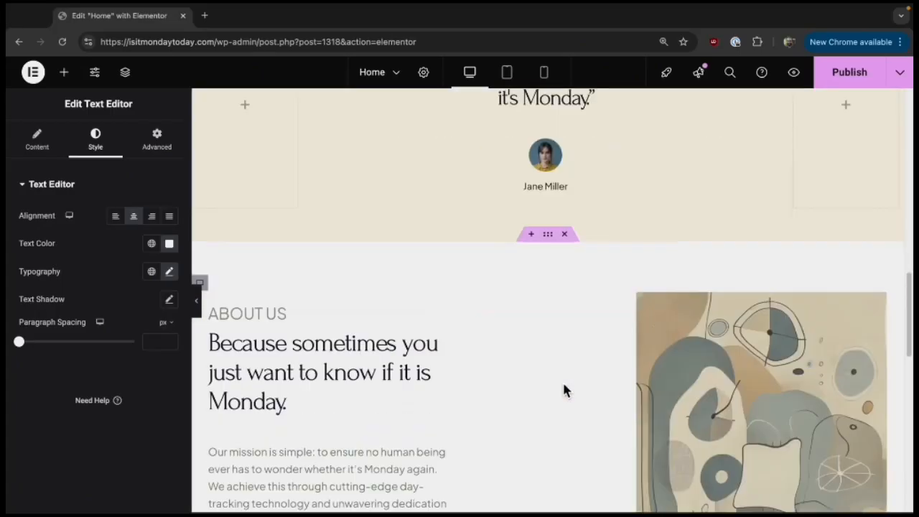
pyautogui.scroll(5, 561, 388)
pyautogui.scroll(-1, 562, 390)
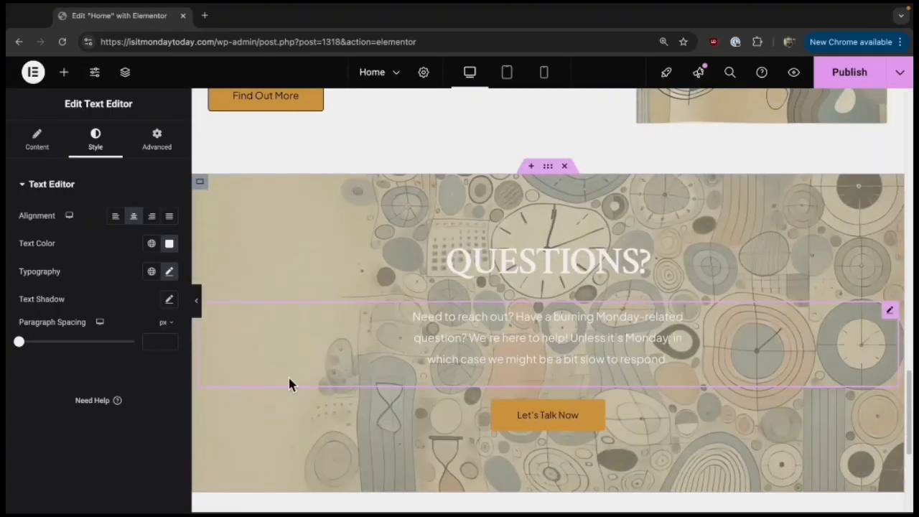
pyautogui.click(169, 300)
pyautogui.click(160, 334)
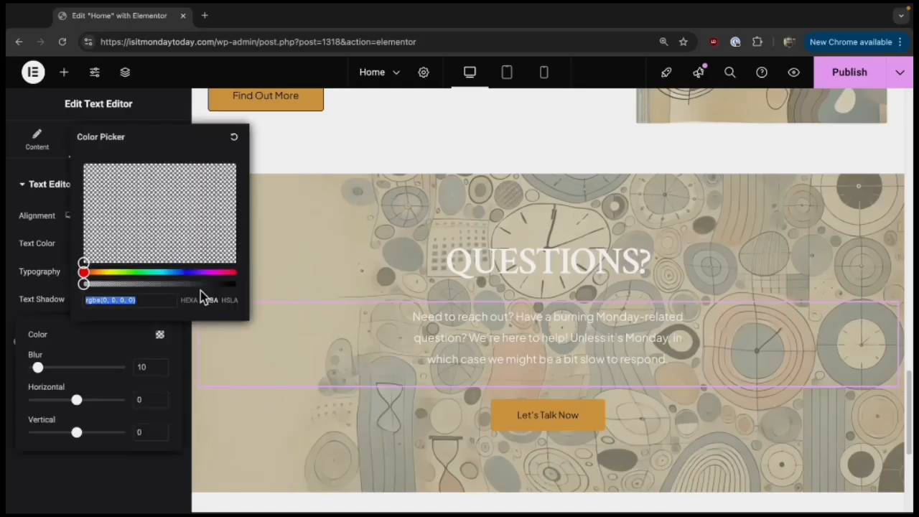
pyautogui.moveTo(199, 285); pyautogui.dragTo(249, 293)
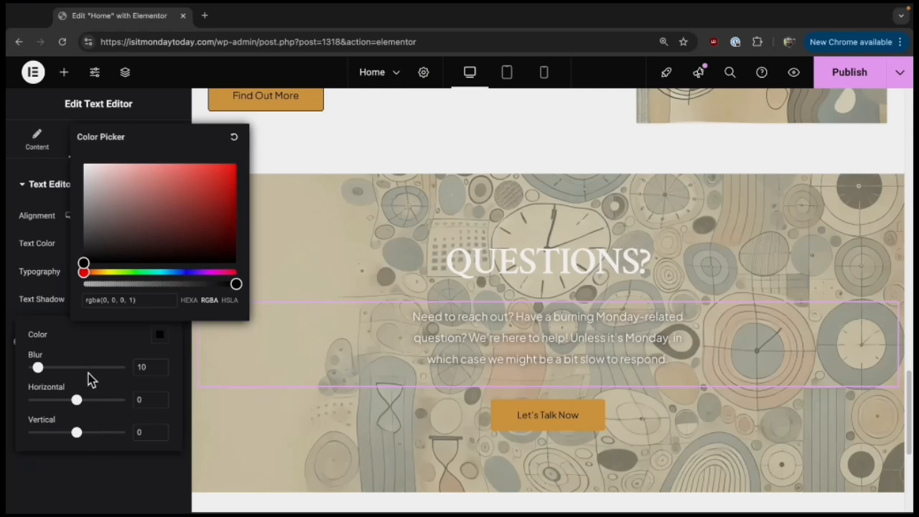
pyautogui.click(84, 343)
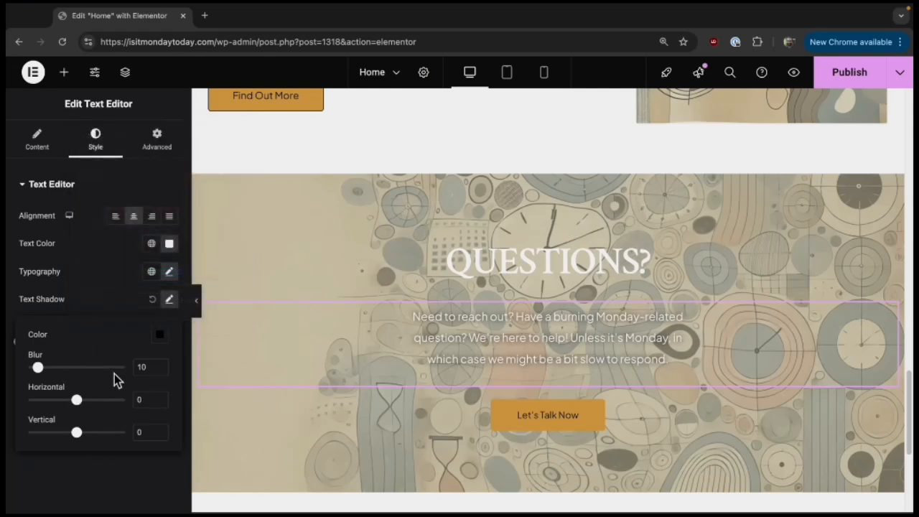
pyautogui.moveTo(47, 372); pyautogui.dragTo(38, 374)
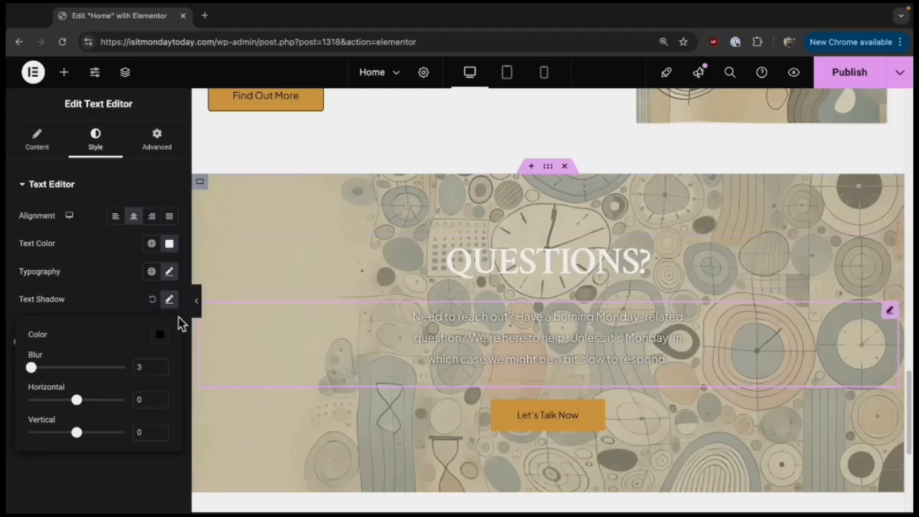
# Give the "QUESTIONS?" heading a black text shadow with a blur of 3.
pyautogui.click(532, 264)
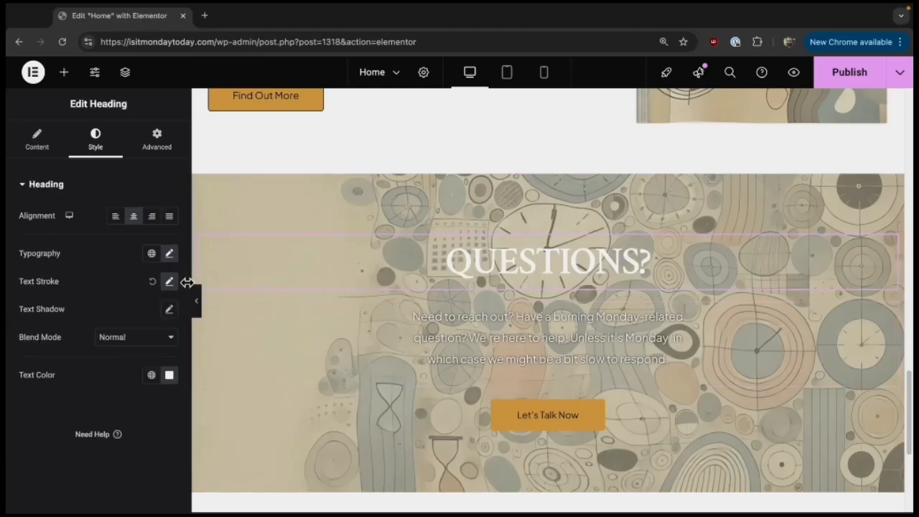
pyautogui.click(170, 309)
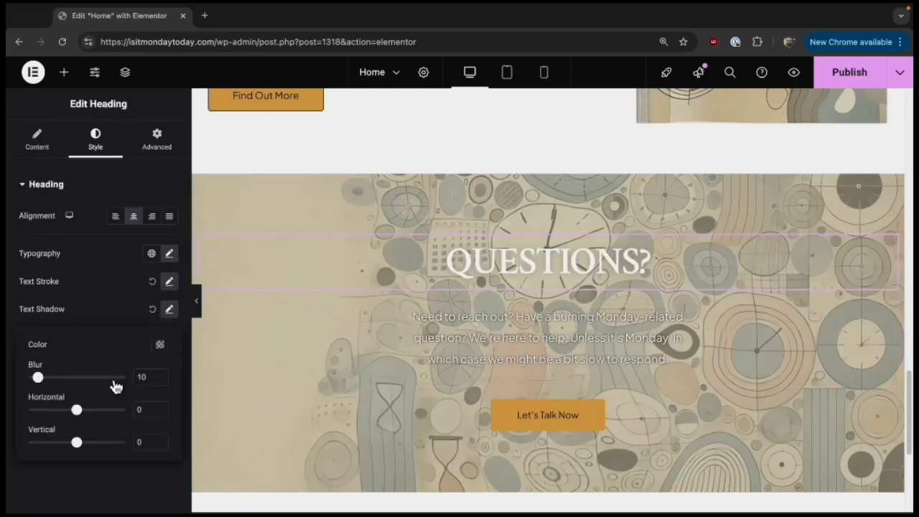
pyautogui.click(160, 344)
pyautogui.click(236, 294)
pyautogui.moveTo(40, 379); pyautogui.dragTo(33, 383)
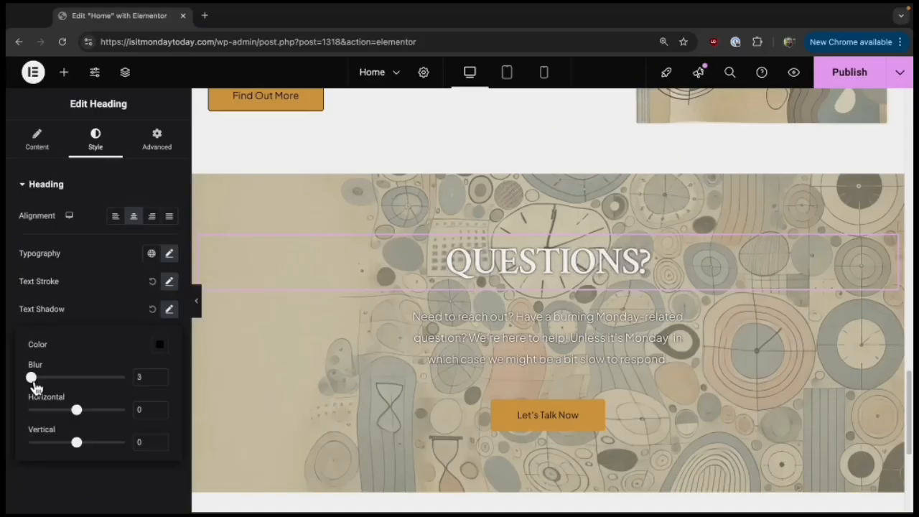
pyautogui.click(88, 476)
# Add a dark text shadow with a reduced blur to the hero's "Monday?" heading.
pyautogui.scroll(-1, 532, 289)
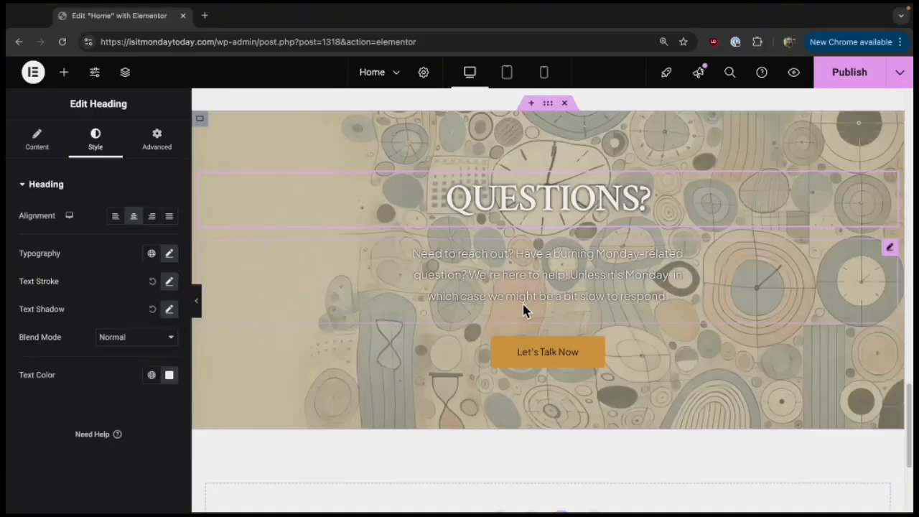
pyautogui.scroll(15, 522, 308)
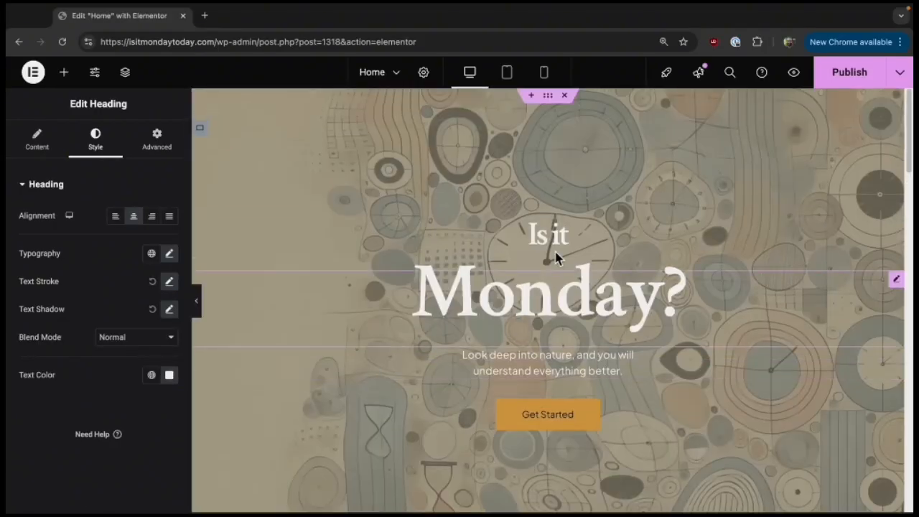
pyautogui.click(554, 303)
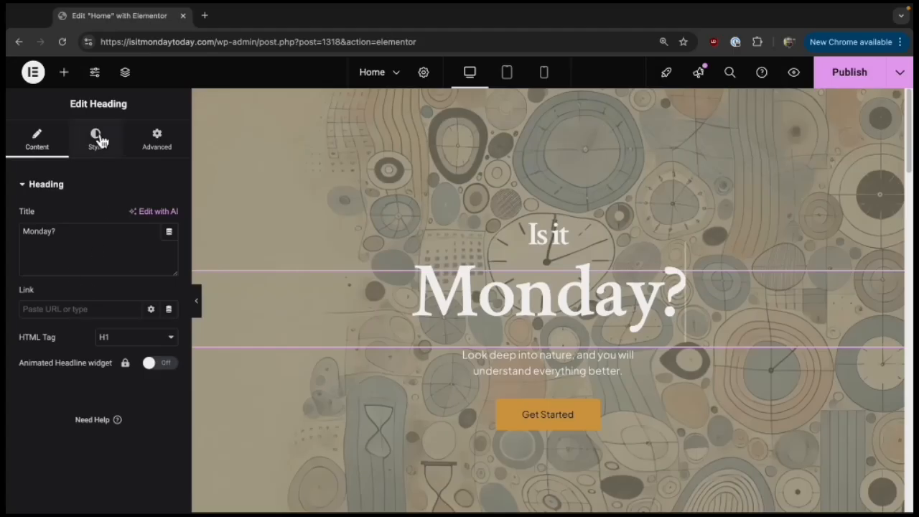
pyautogui.click(96, 138)
pyautogui.click(169, 309)
pyautogui.click(159, 344)
pyautogui.moveTo(39, 377); pyautogui.dragTo(35, 379)
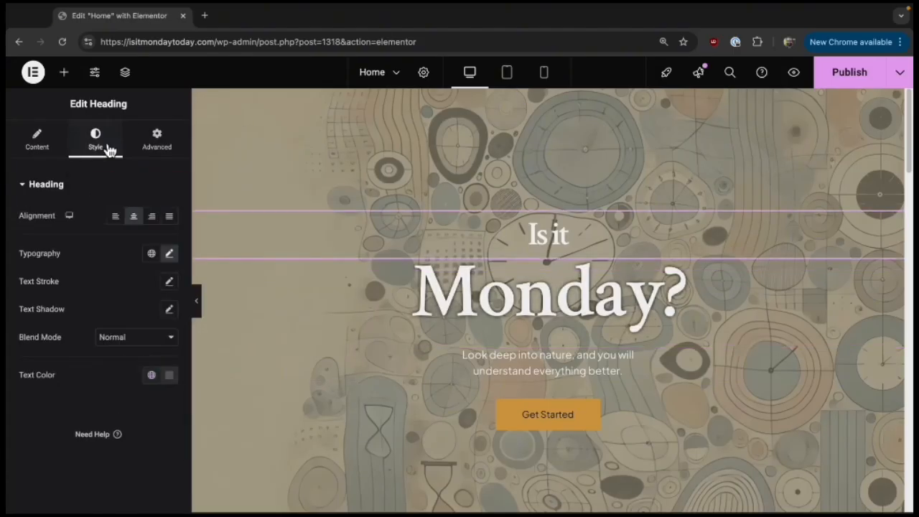
# Give the hero's "Is it" heading a black text shadow with a blur of 5.
pyautogui.click(169, 309)
pyautogui.moveTo(37, 380); pyautogui.dragTo(31, 376)
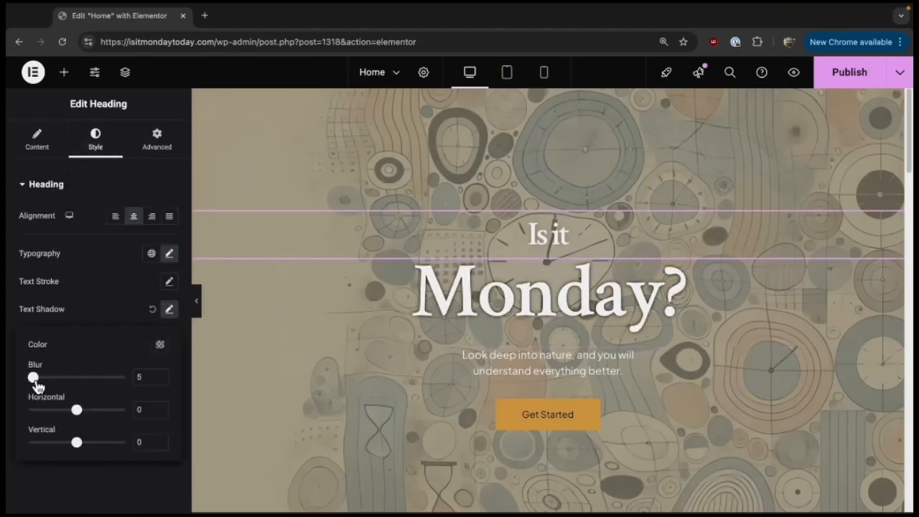
pyautogui.click(159, 345)
pyautogui.moveTo(227, 297); pyautogui.dragTo(311, 252)
pyautogui.click(180, 370)
# Publish the restyled home page.
pyautogui.scroll(-20, 530, 323)
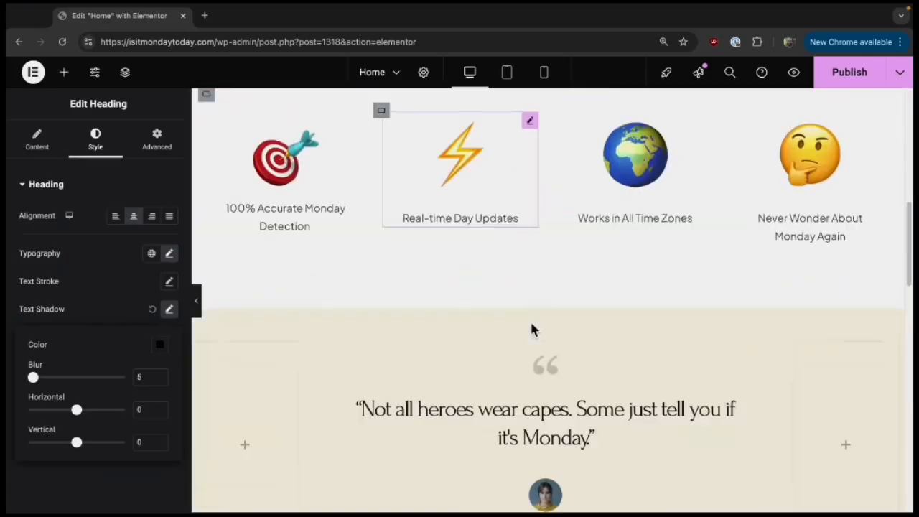
pyautogui.scroll(-5, 530, 323)
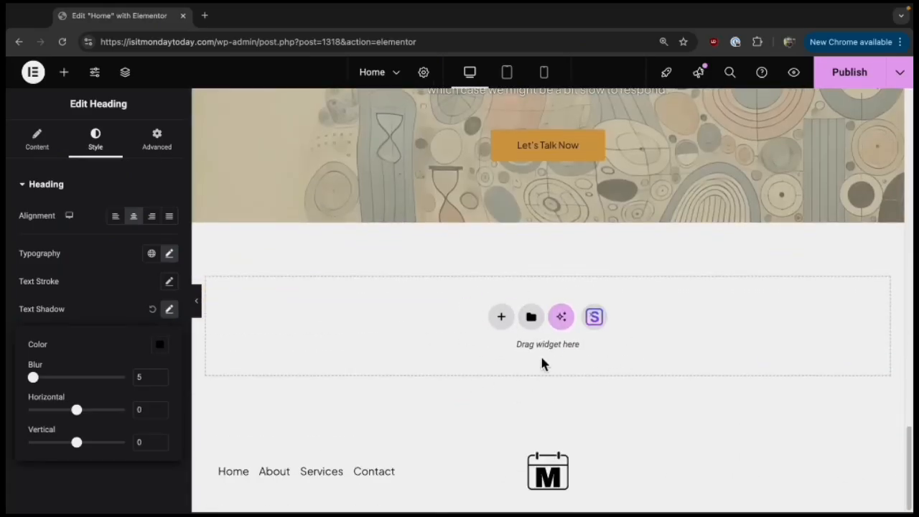
pyautogui.click(459, 247)
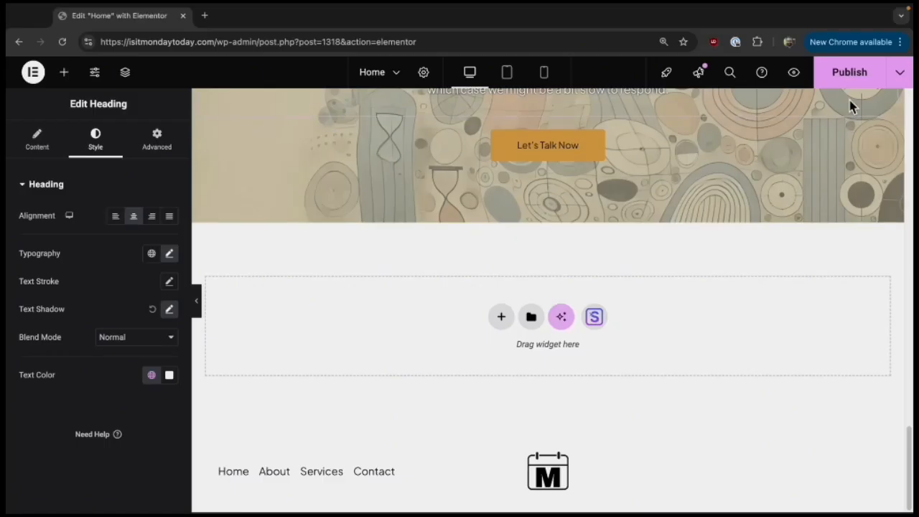
pyautogui.click(851, 81)
# Open the published home page and review its hero, Features, testimonial, About Us and Questions sections.
pyautogui.click(899, 72)
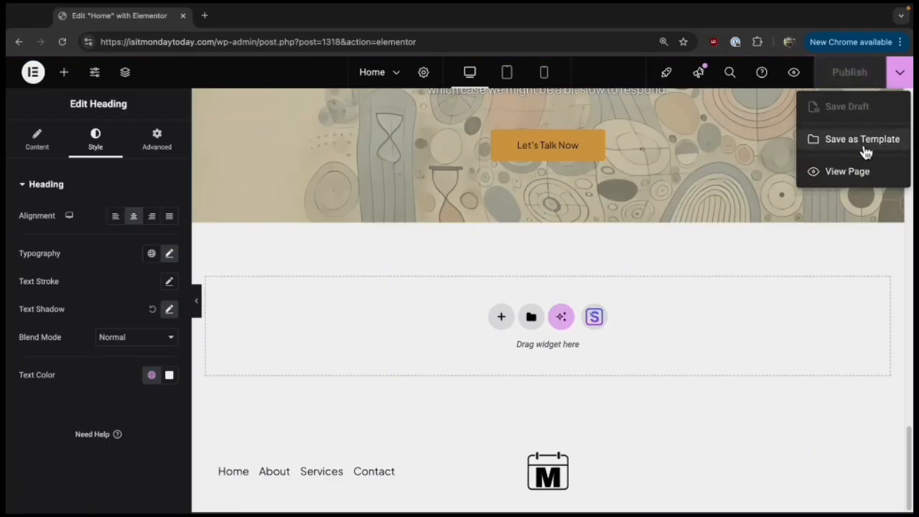
pyautogui.click(844, 174)
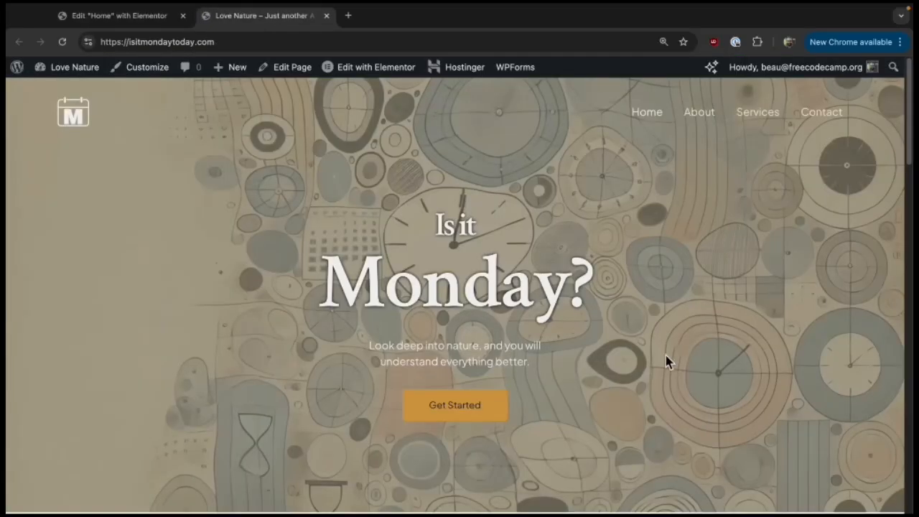
pyautogui.scroll(-6, 666, 363)
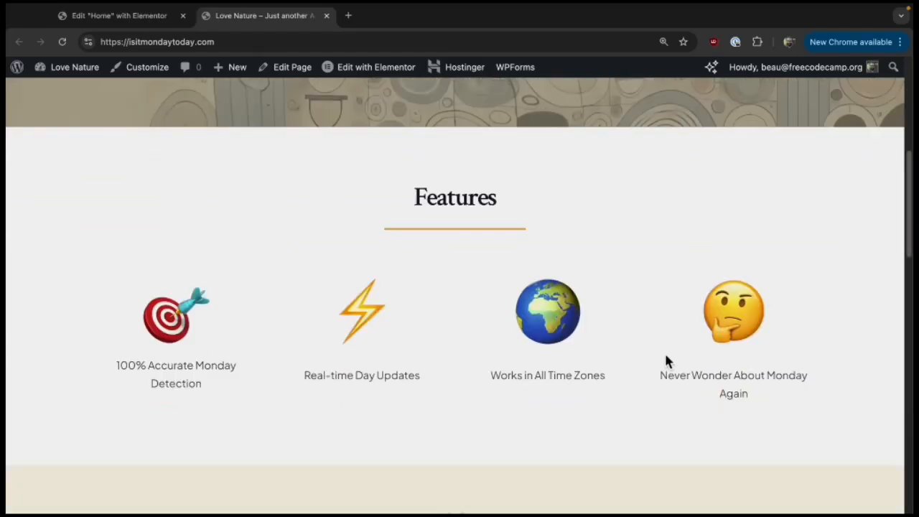
pyautogui.scroll(-9, 664, 362)
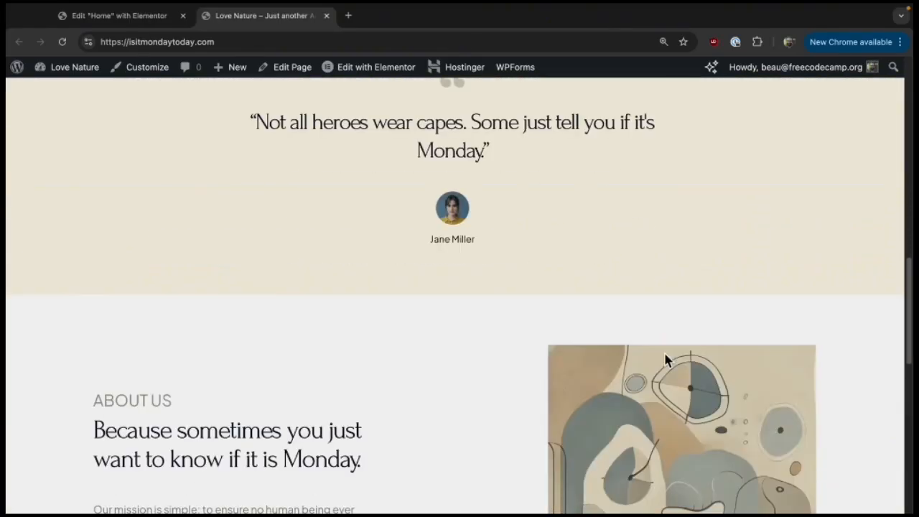
pyautogui.scroll(-5, 328, 293)
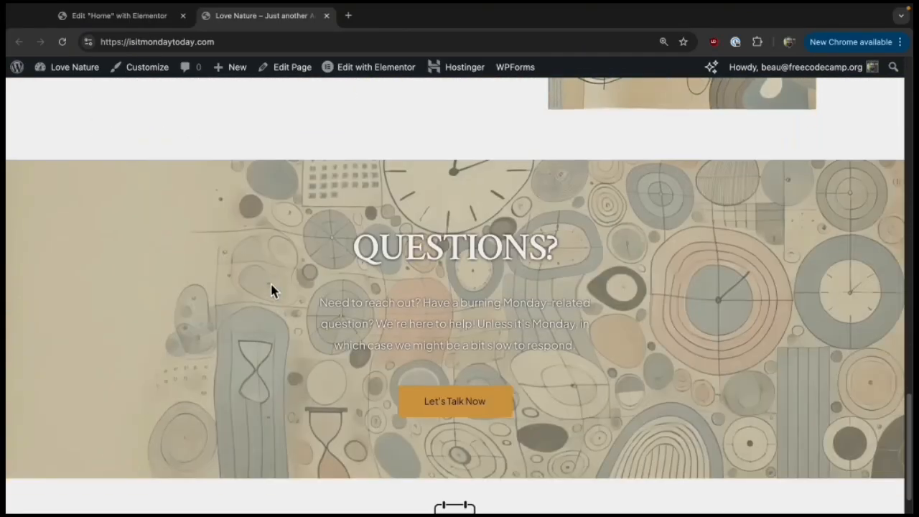
pyautogui.scroll(10, 539, 381)
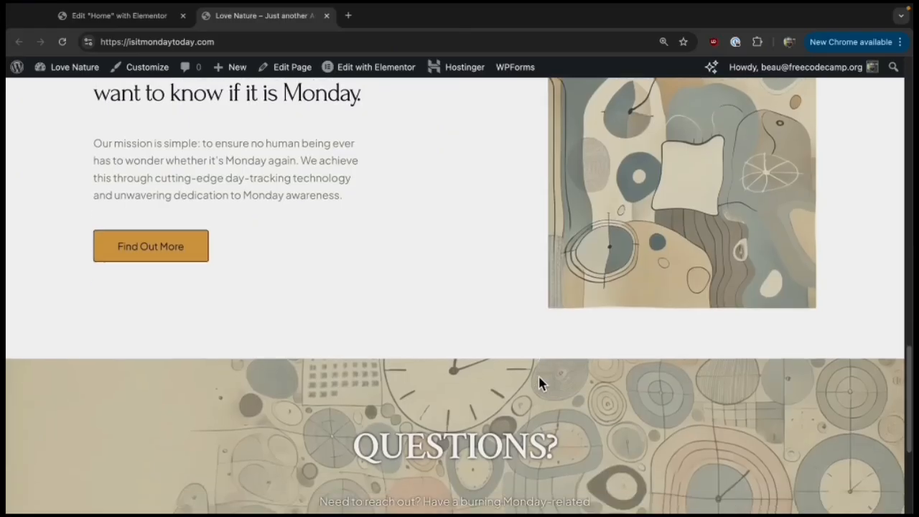
pyautogui.scroll(6, 539, 383)
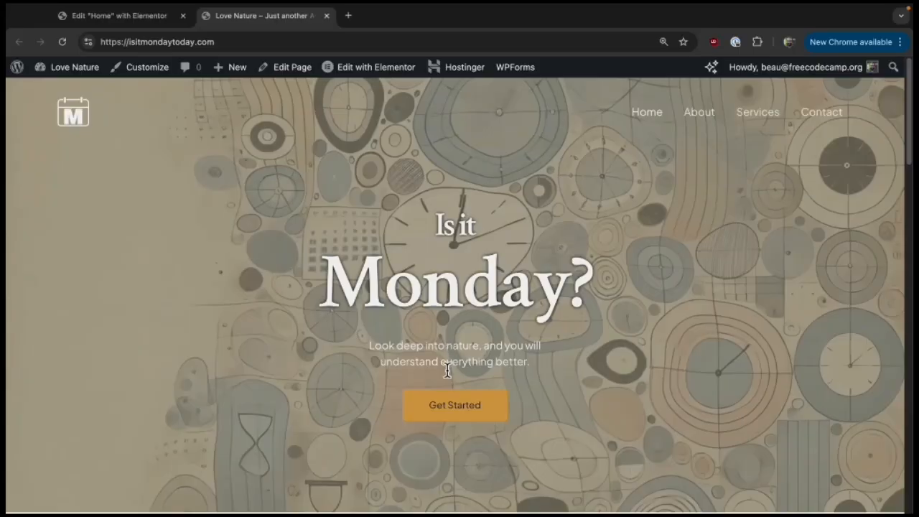
# Reopen the home page in Elementor and delete the hero's "Get Started" button.
pyautogui.click(379, 75)
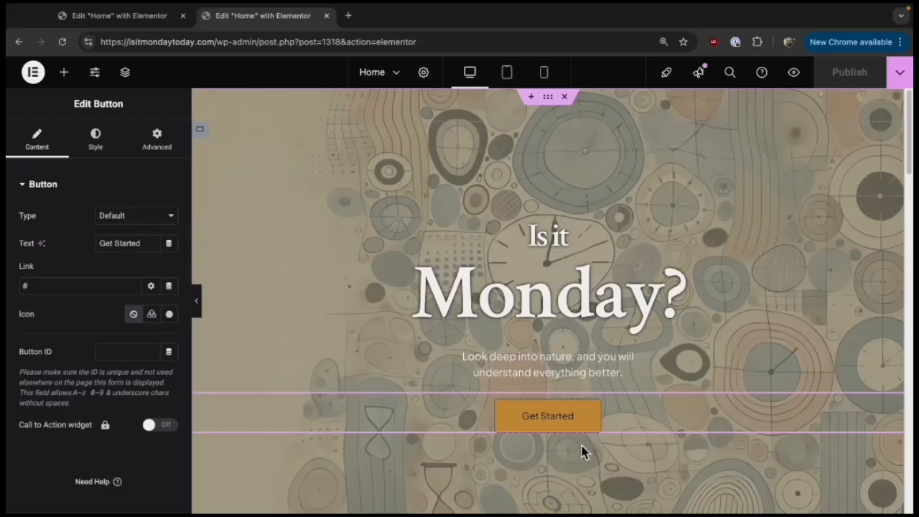
pyautogui.press('Delete')
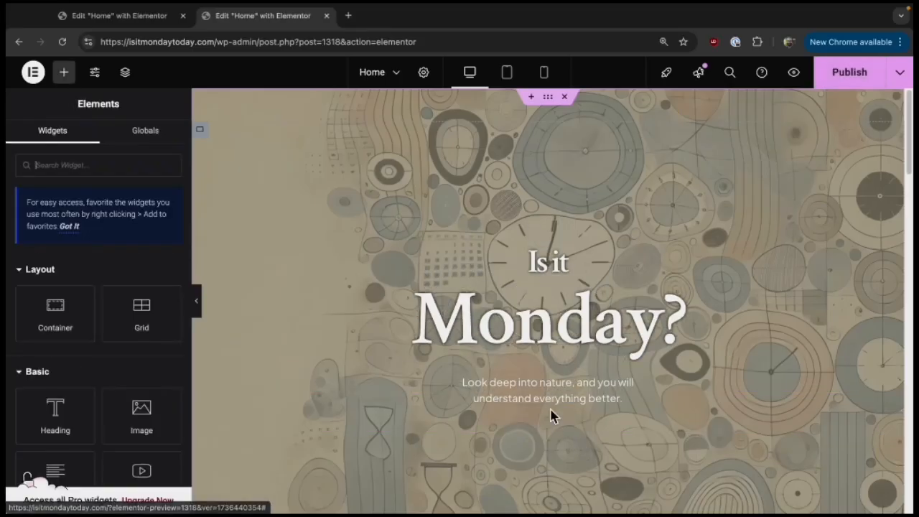
# Show the page's Structure and examine how the containers, headings and text of the hero and Features sections are nested.
pyautogui.hotkey('ctrl', 'i')
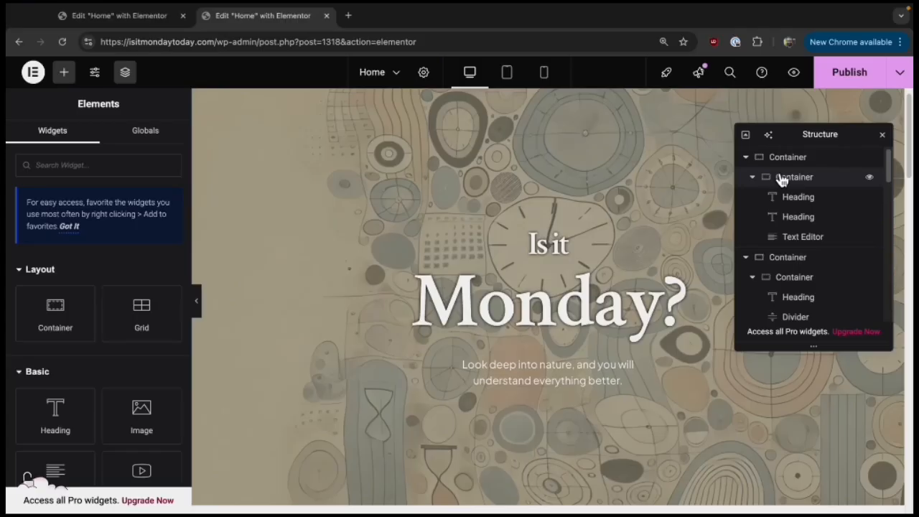
pyautogui.rightClick(582, 442)
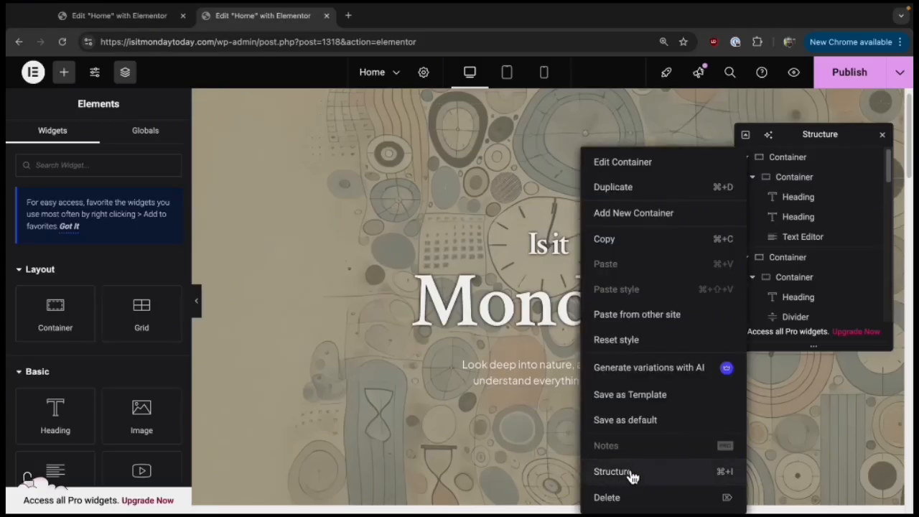
pyautogui.click(787, 139)
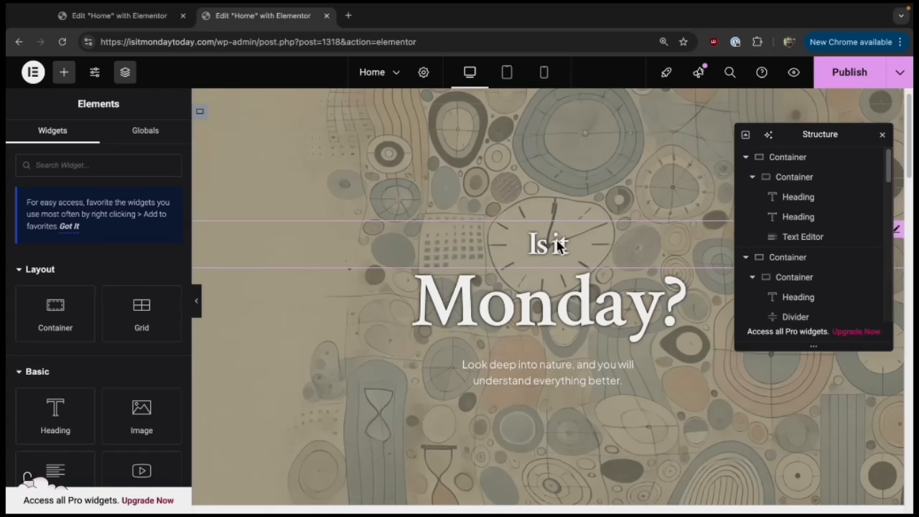
pyautogui.scroll(-2, 517, 394)
pyautogui.scroll(-2, 522, 386)
pyautogui.click(747, 258)
pyautogui.click(747, 260)
pyautogui.scroll(-1, 798, 286)
pyautogui.scroll(-1, 798, 290)
pyautogui.scroll(-1, 782, 258)
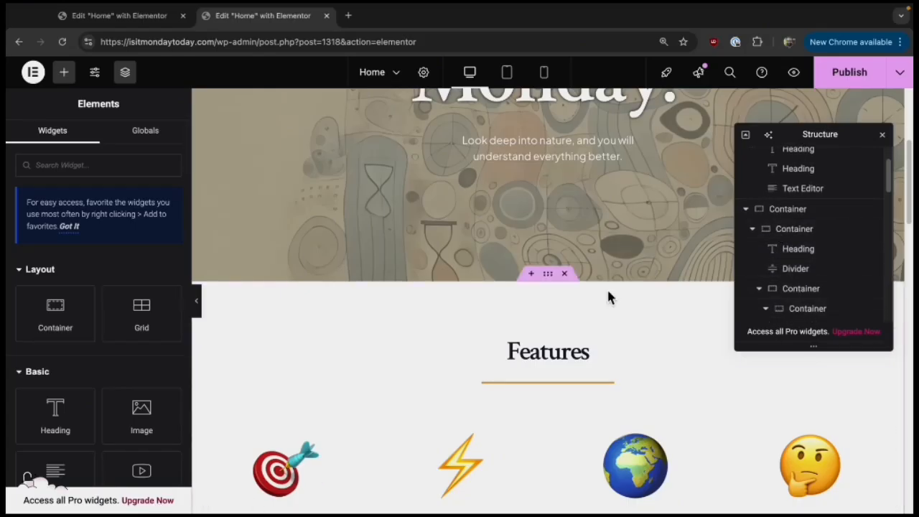
pyautogui.scroll(4, 575, 309)
pyautogui.scroll(3, 790, 230)
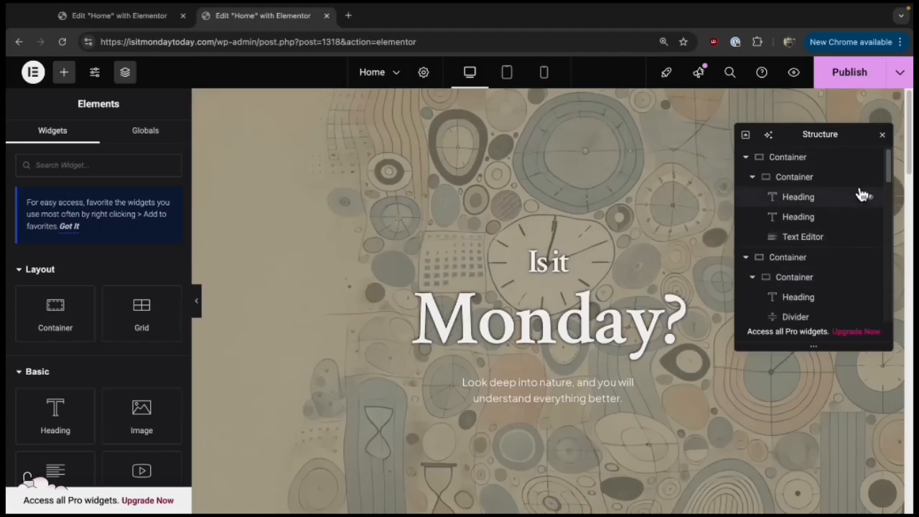